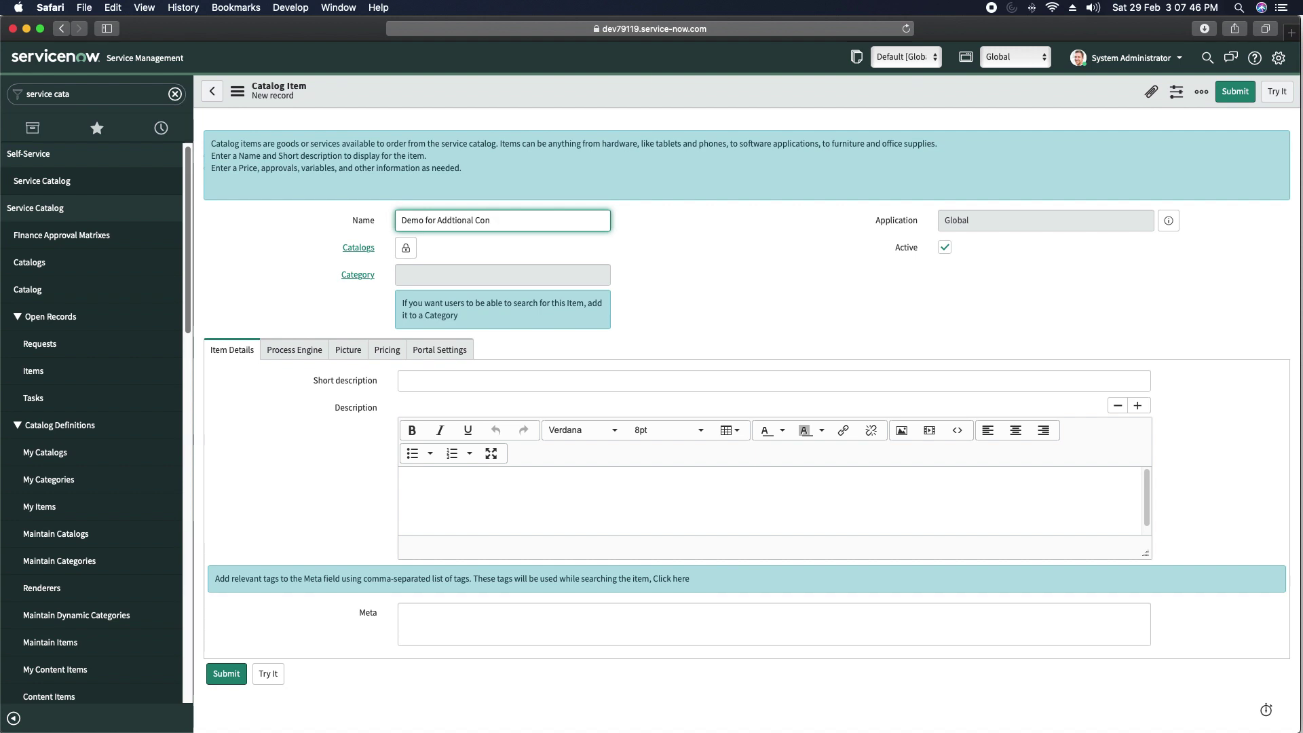
- Complete the new catalog item's name as "Demo for Addtional Config" and save the record without leaving it
click(784, 281)
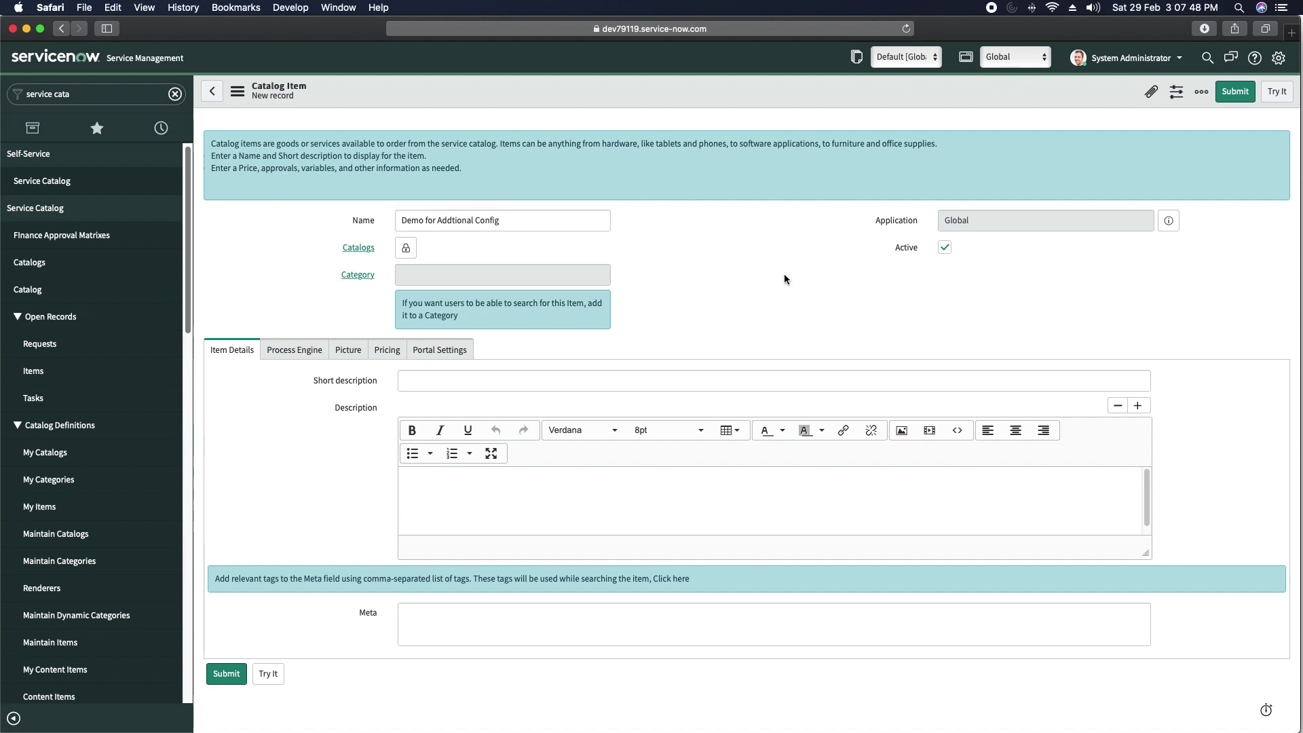
right_click(663, 77)
click(687, 103)
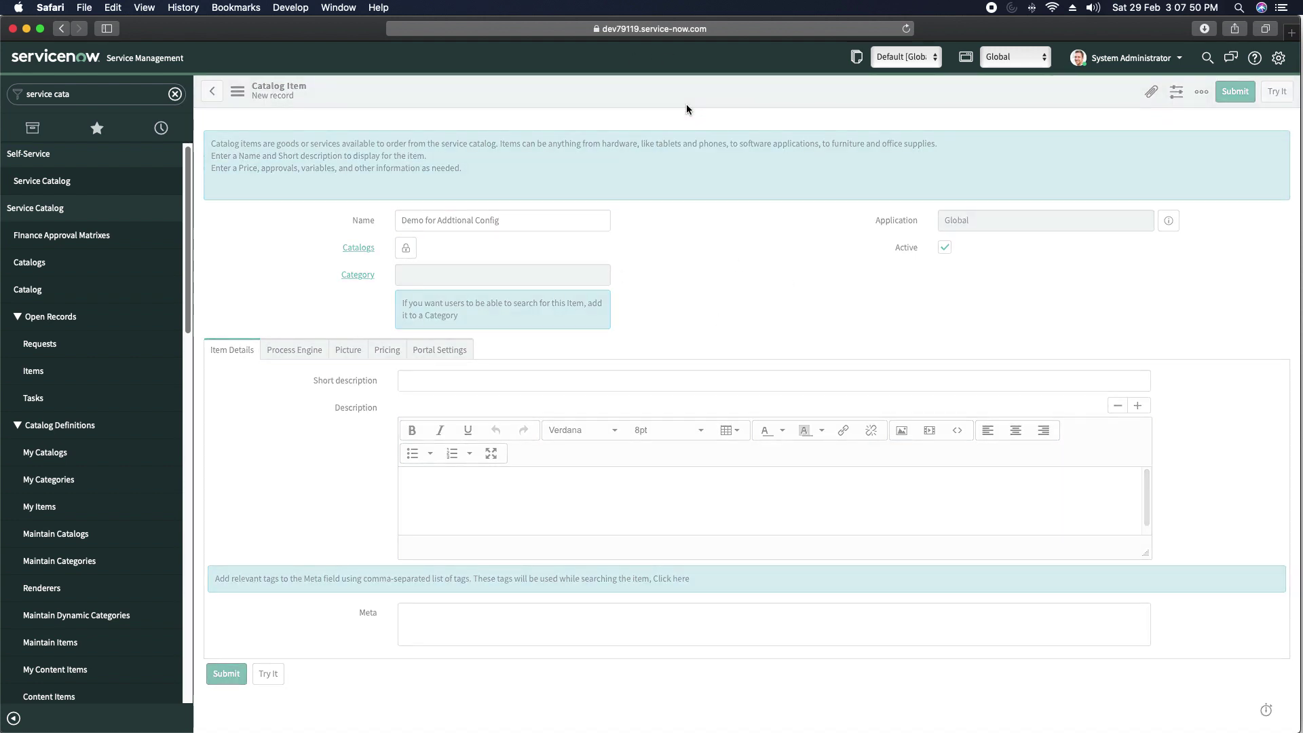
- Create a new Single Line Text variable for the catalog item with the question "Name 1"
scroll(288, 402, down, 4)
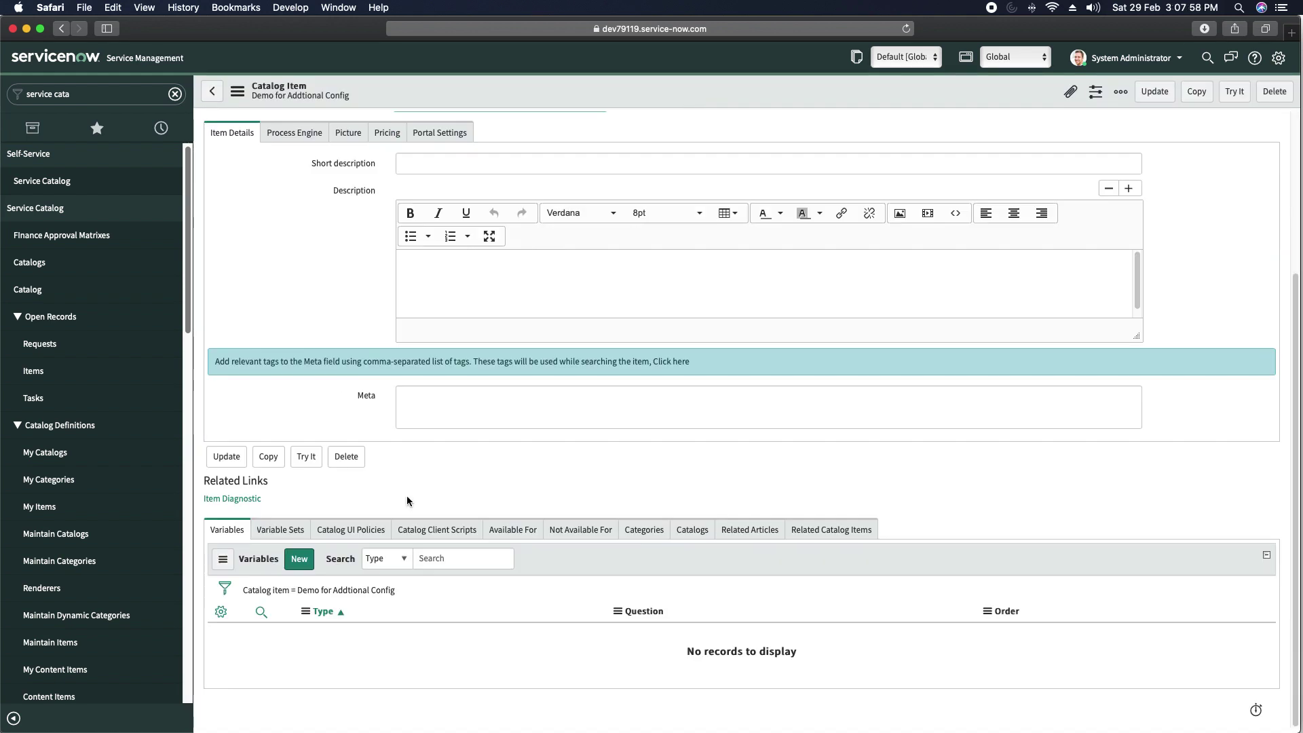
click(301, 560)
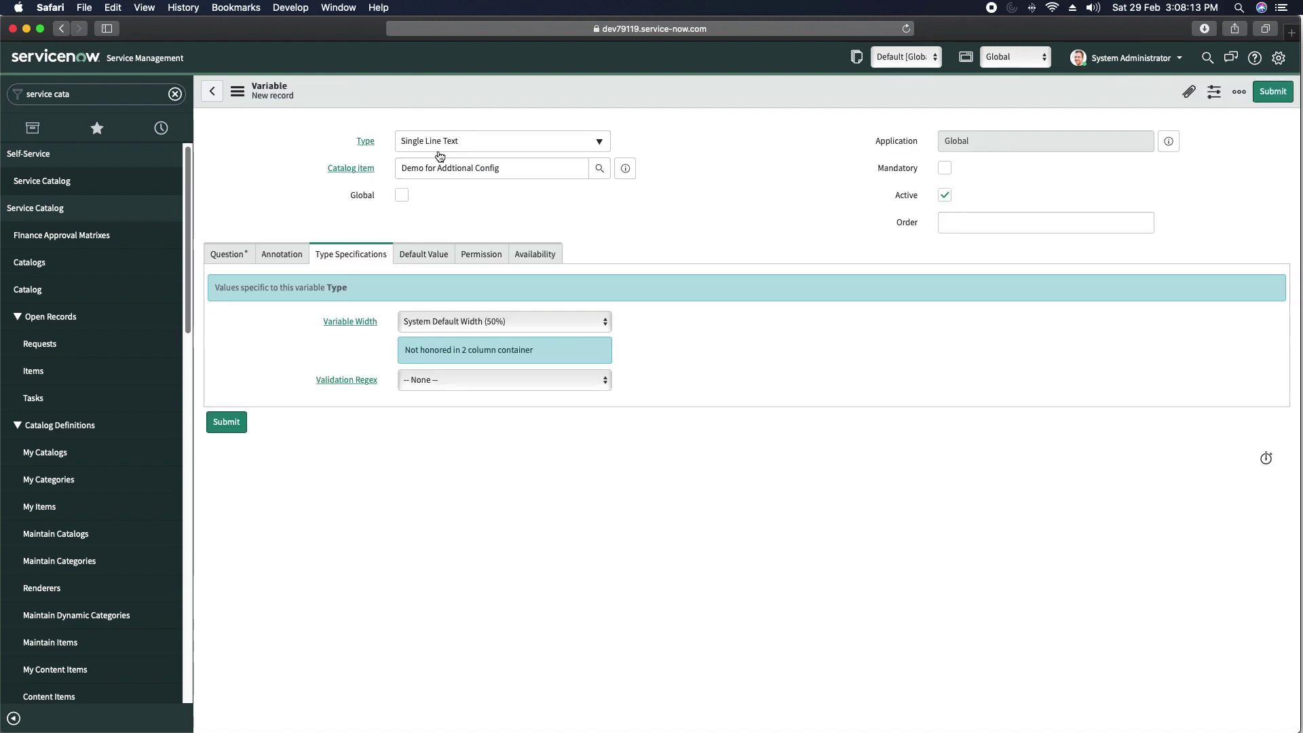
click(227, 254)
click(520, 321)
text(Name 1)
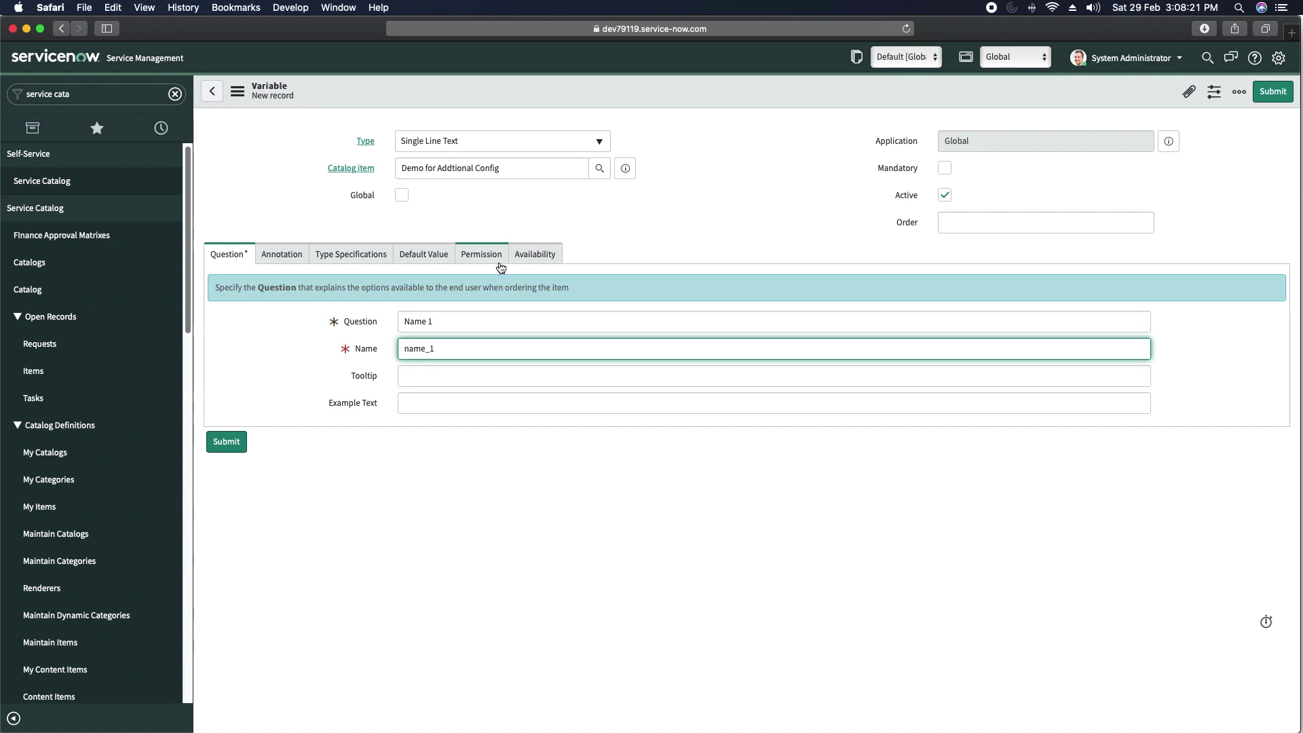
- Set the Name 1 variable's width to 25% and its order to 10, and submit it
click(351, 257)
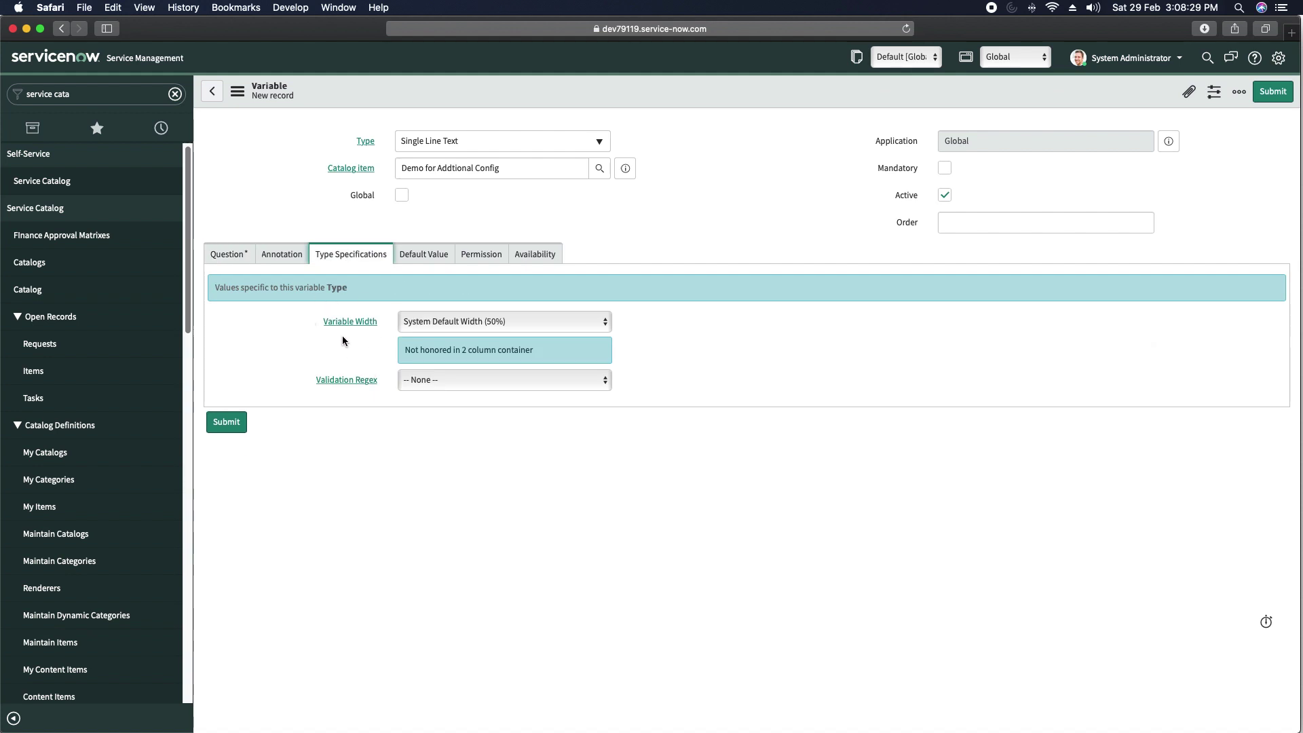
click(475, 324)
click(422, 334)
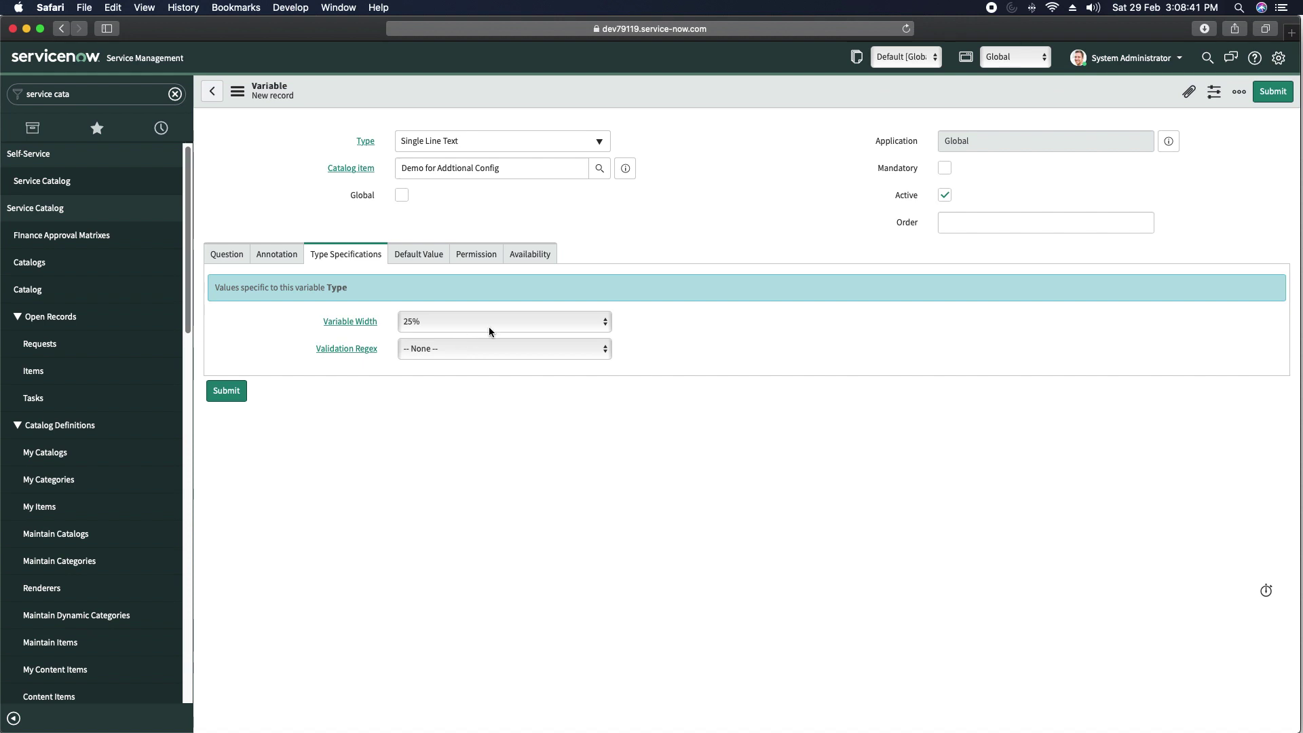
click(1143, 222)
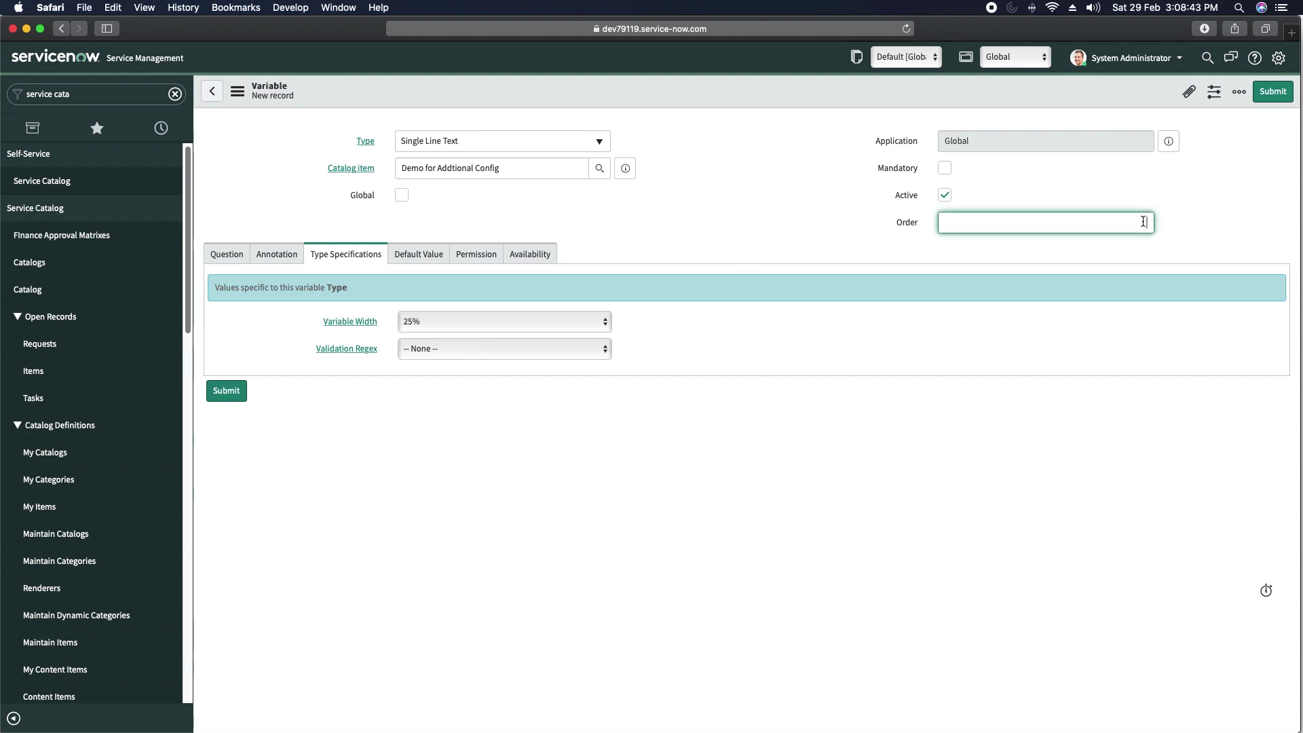
text(10)
click(721, 251)
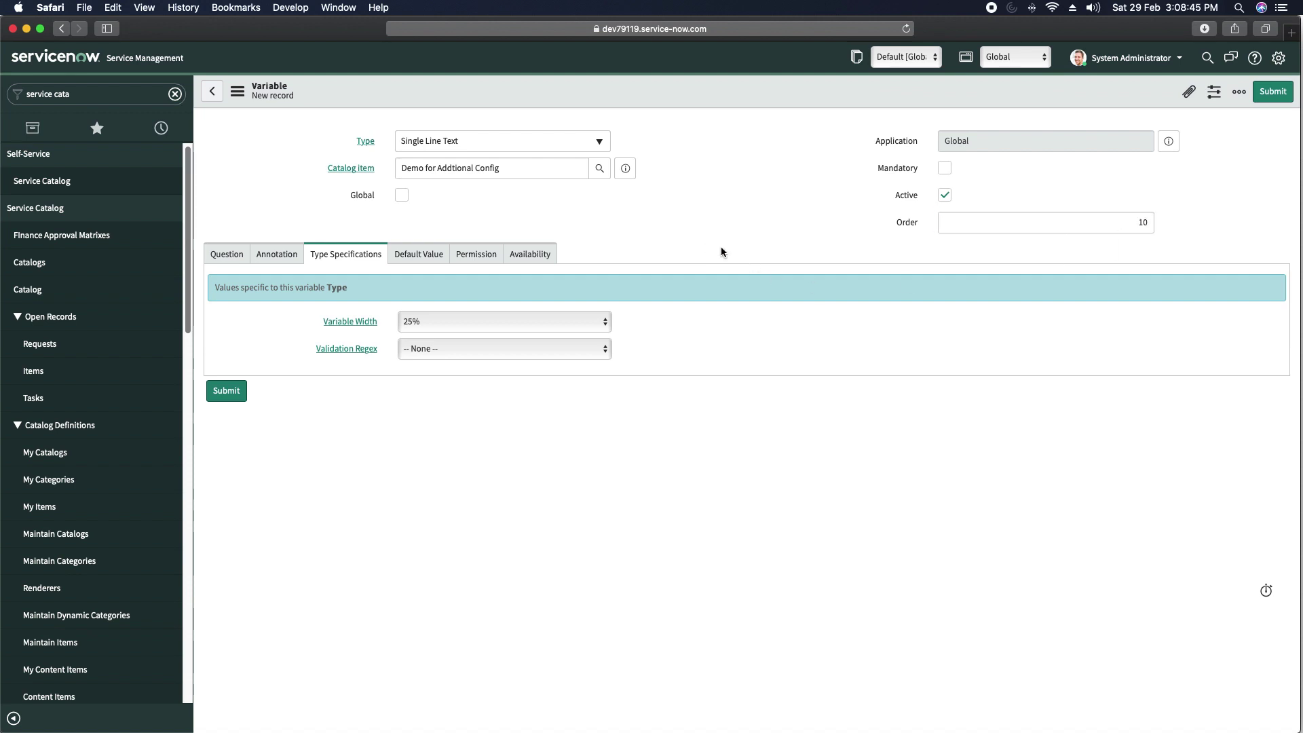
click(227, 391)
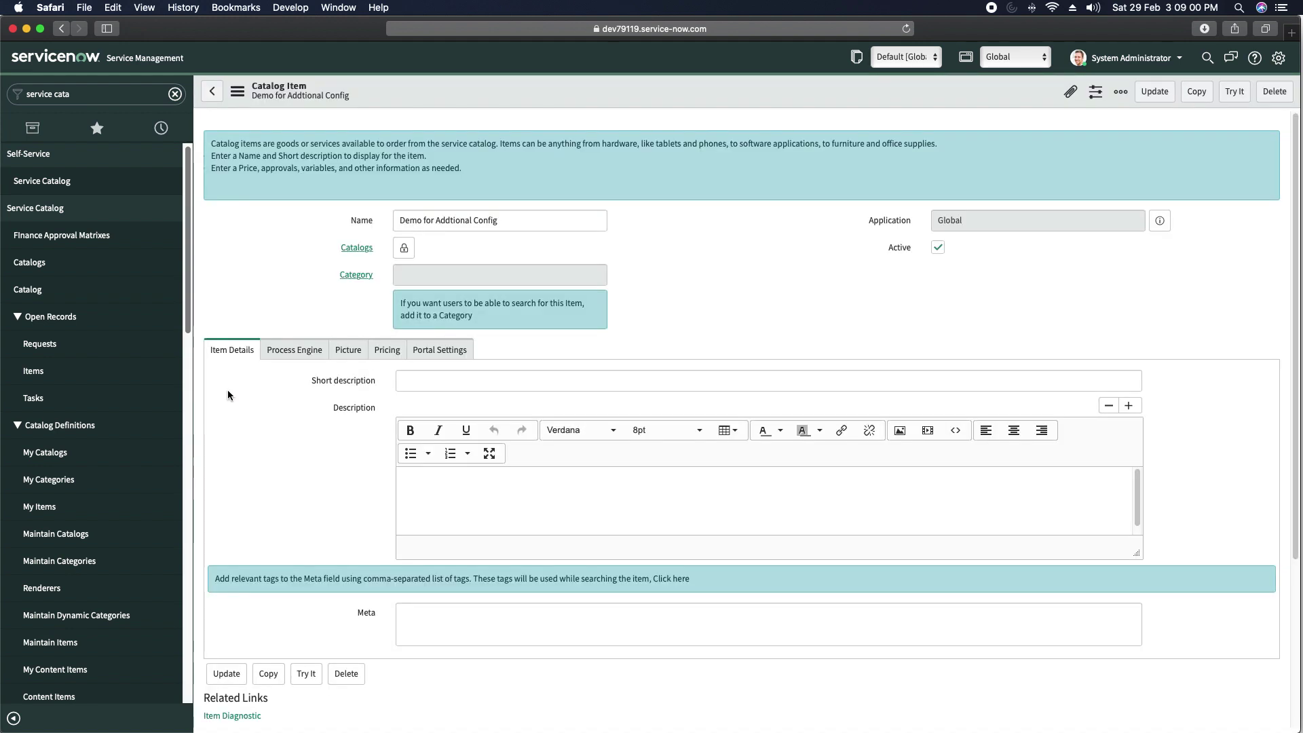
- Create a second Single Line Text variable for the catalog item with the question "Name 2"
scroll(266, 418, down, 3)
click(300, 551)
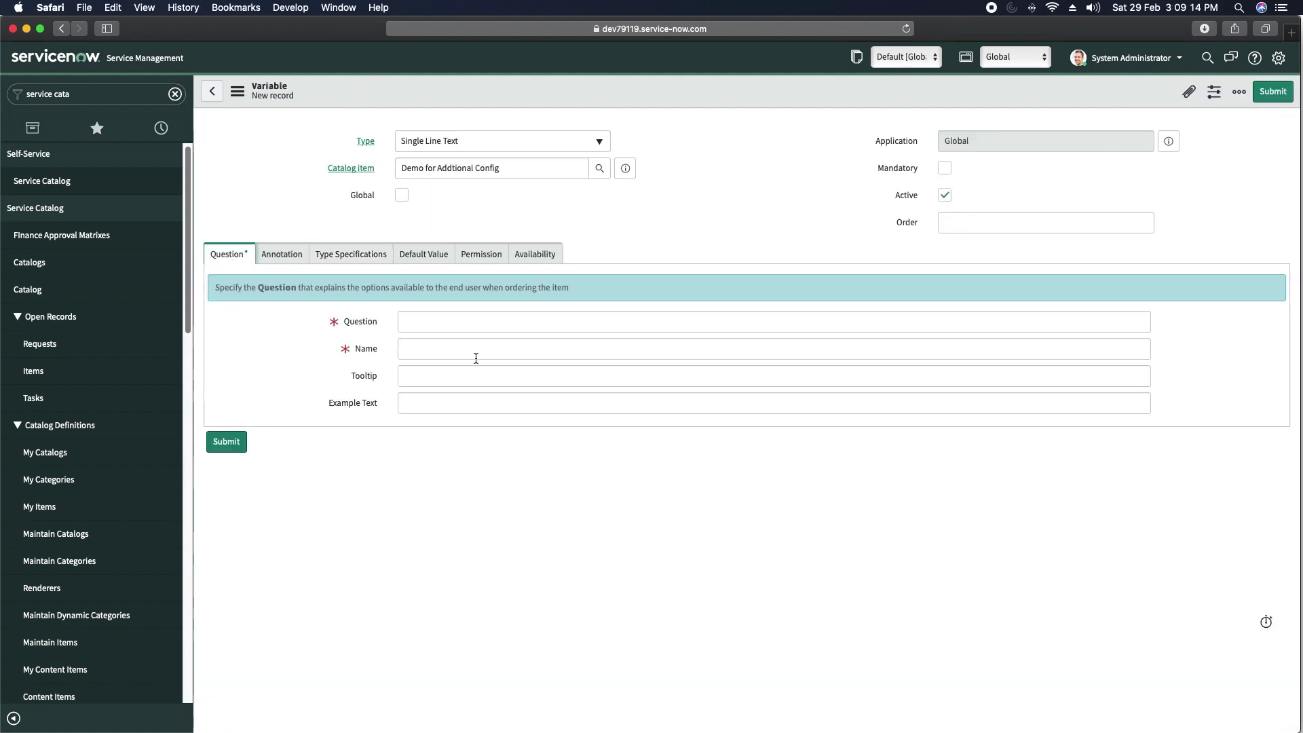
click(624, 328)
text(Name 2)
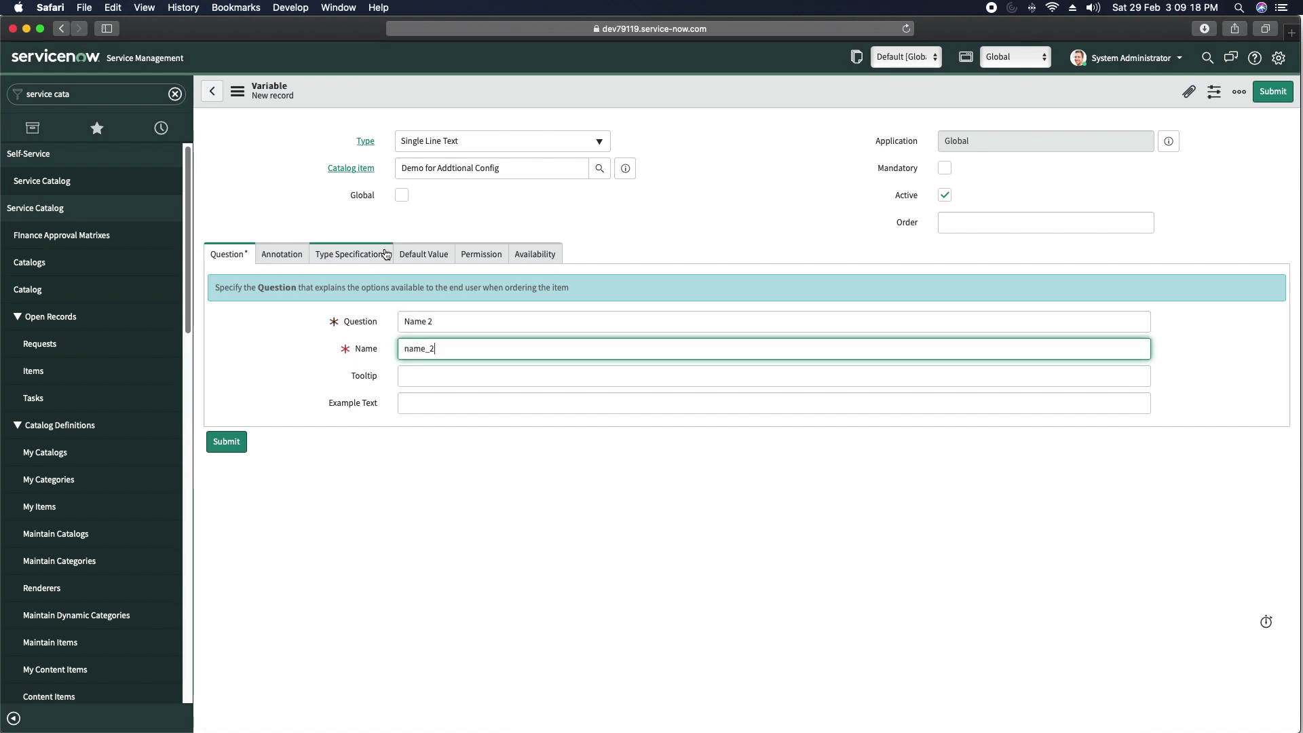
- Set the Name 2 variable's width to 50% and its order to 20, and submit it
click(360, 260)
click(501, 323)
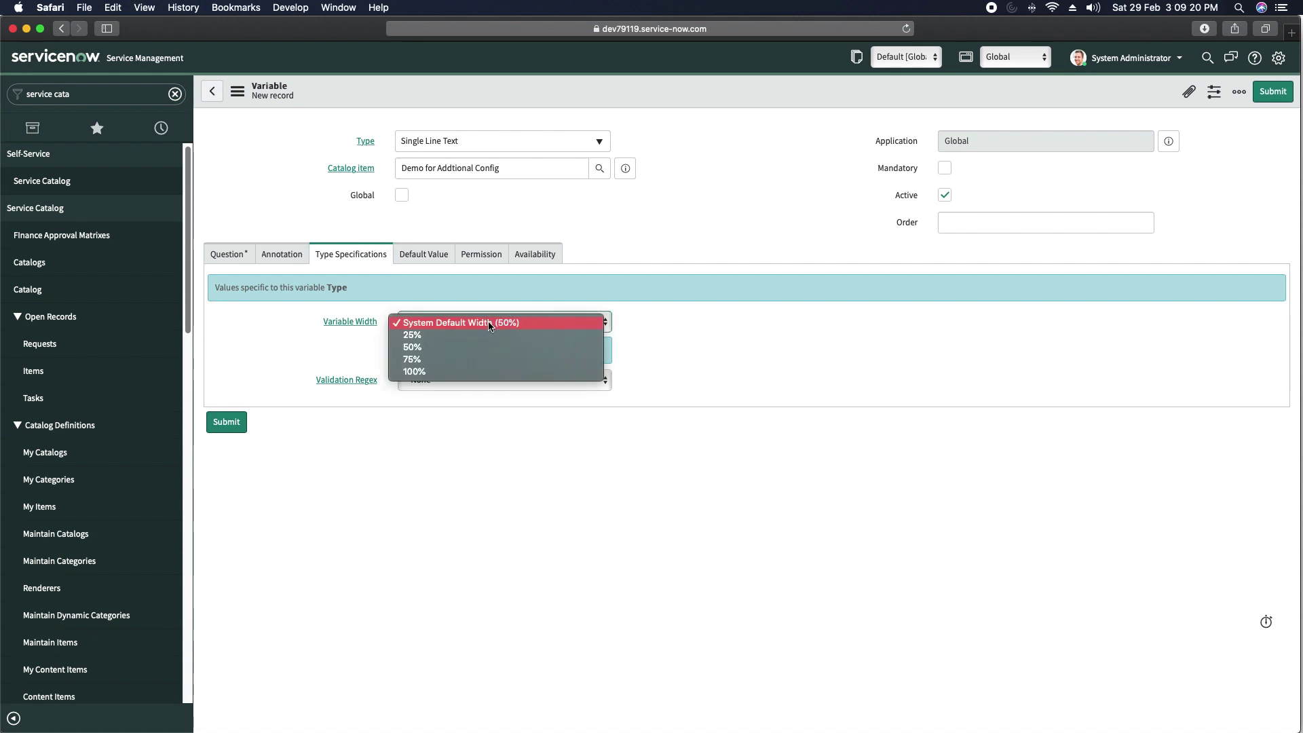
click(440, 351)
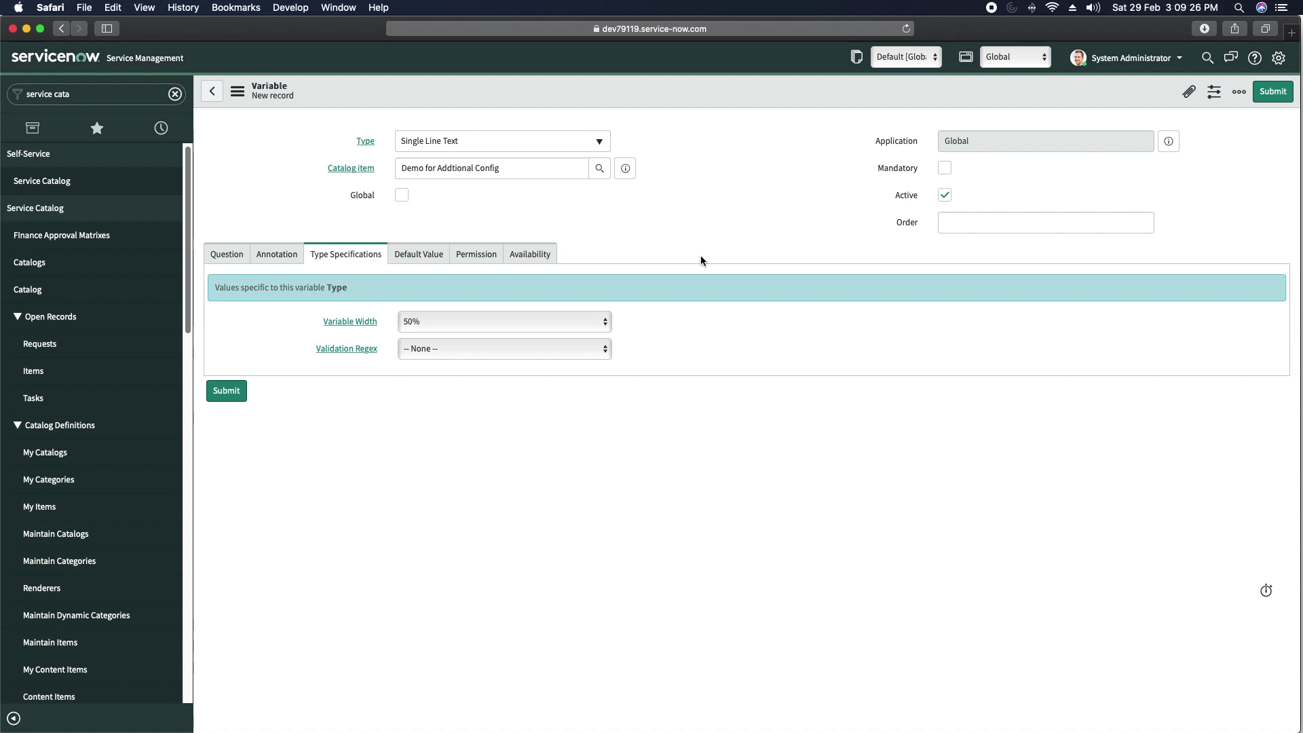
click(1072, 218)
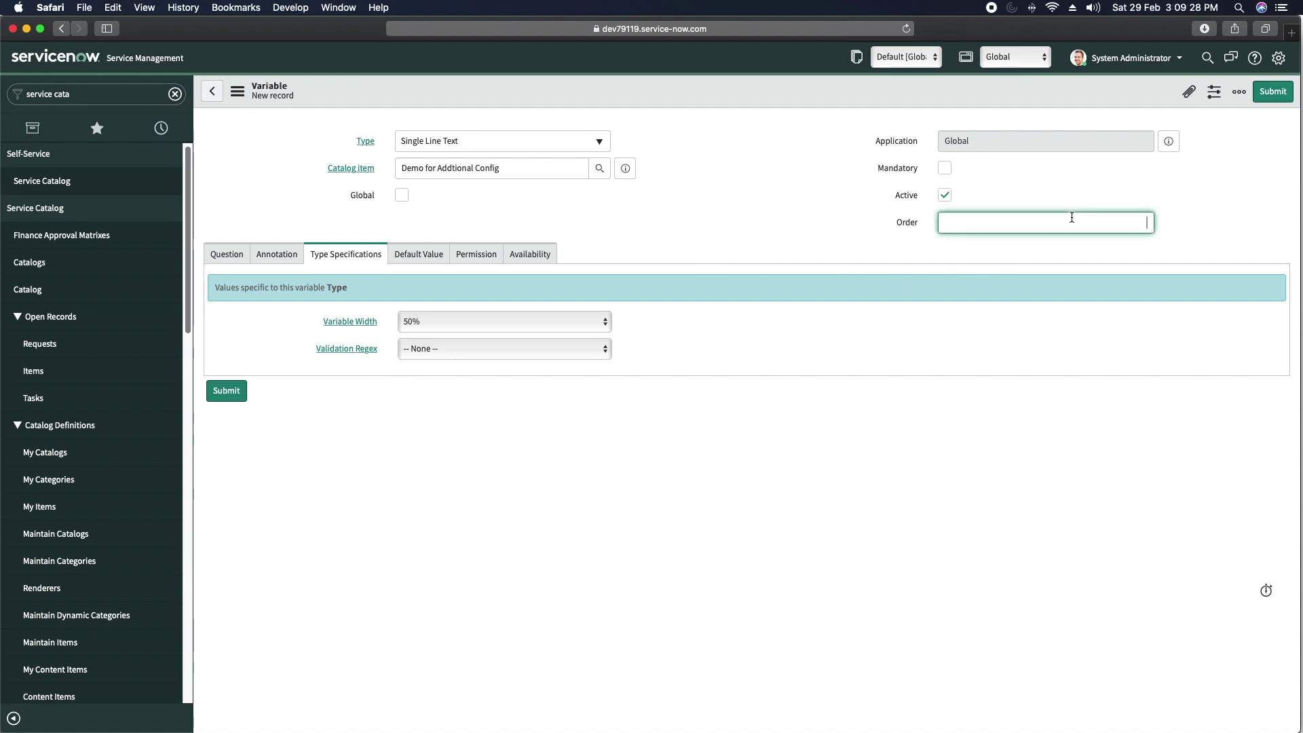
text(20)
click(725, 246)
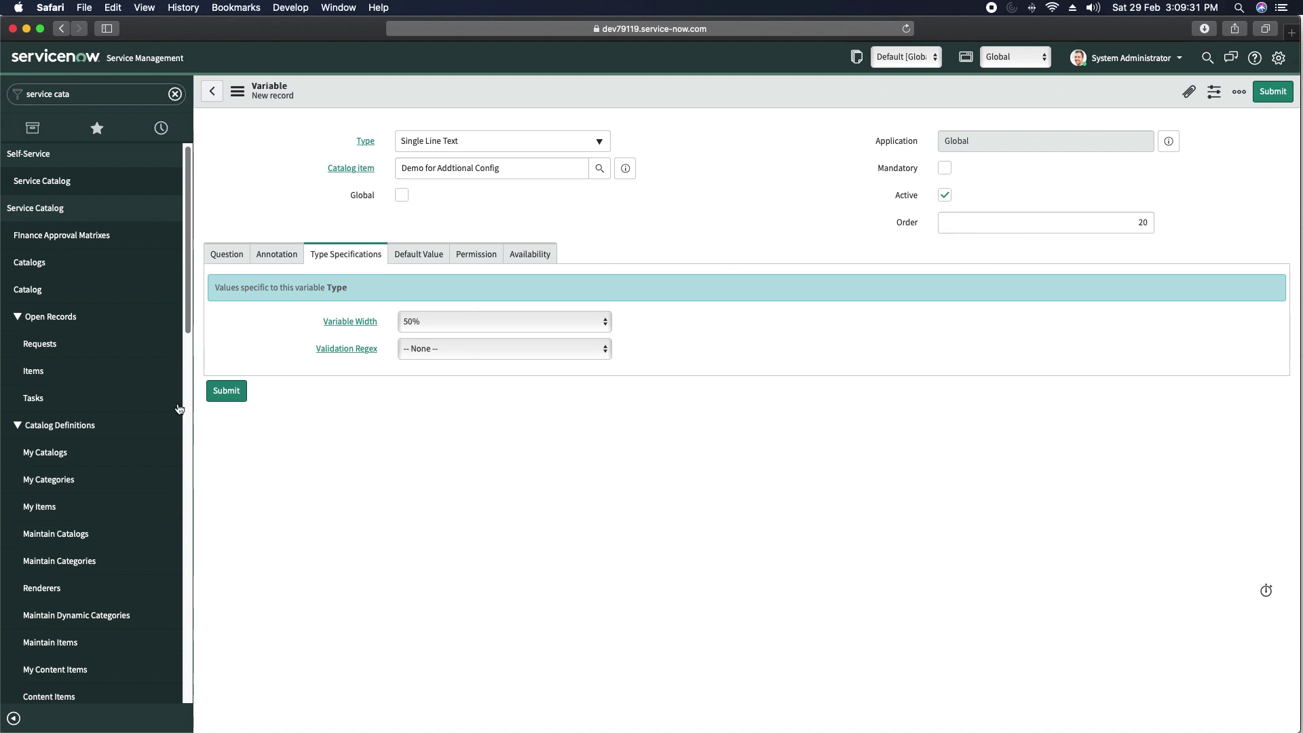
click(227, 393)
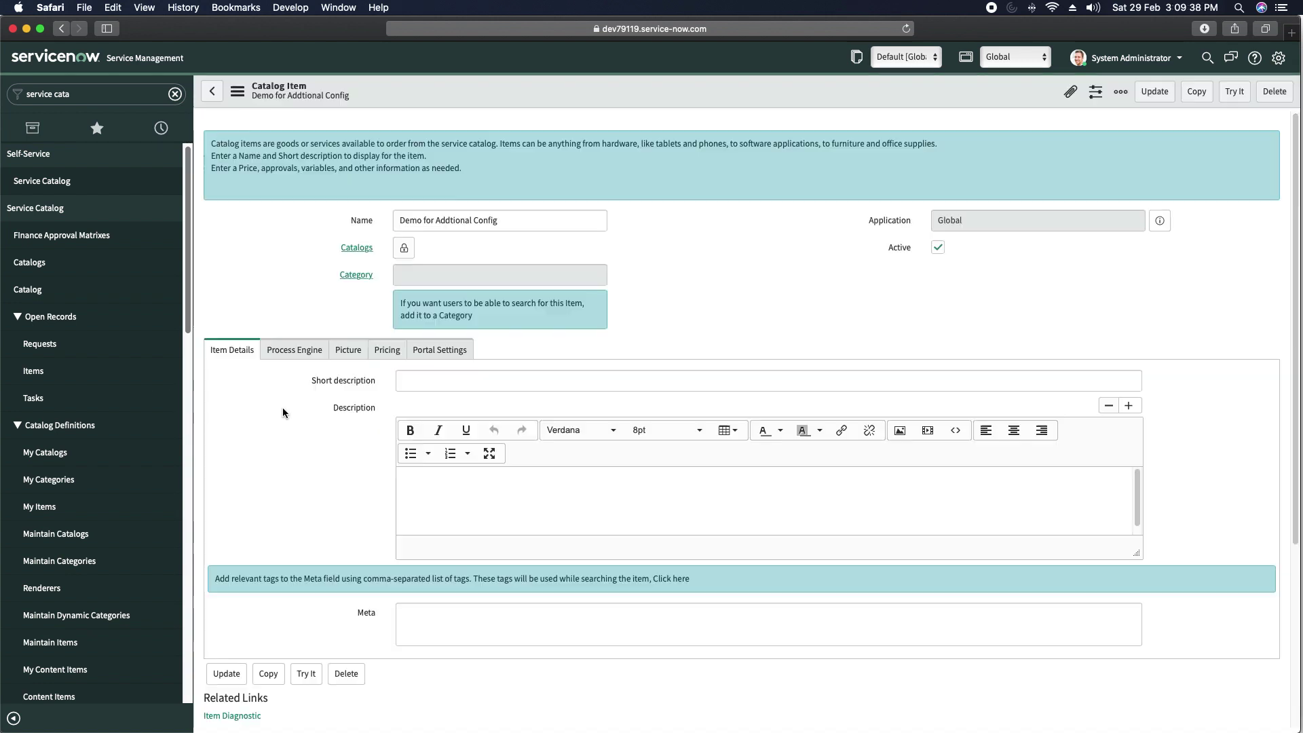
- Create a third Single Line Text variable for the catalog item with the question "Name 3"
click(299, 516)
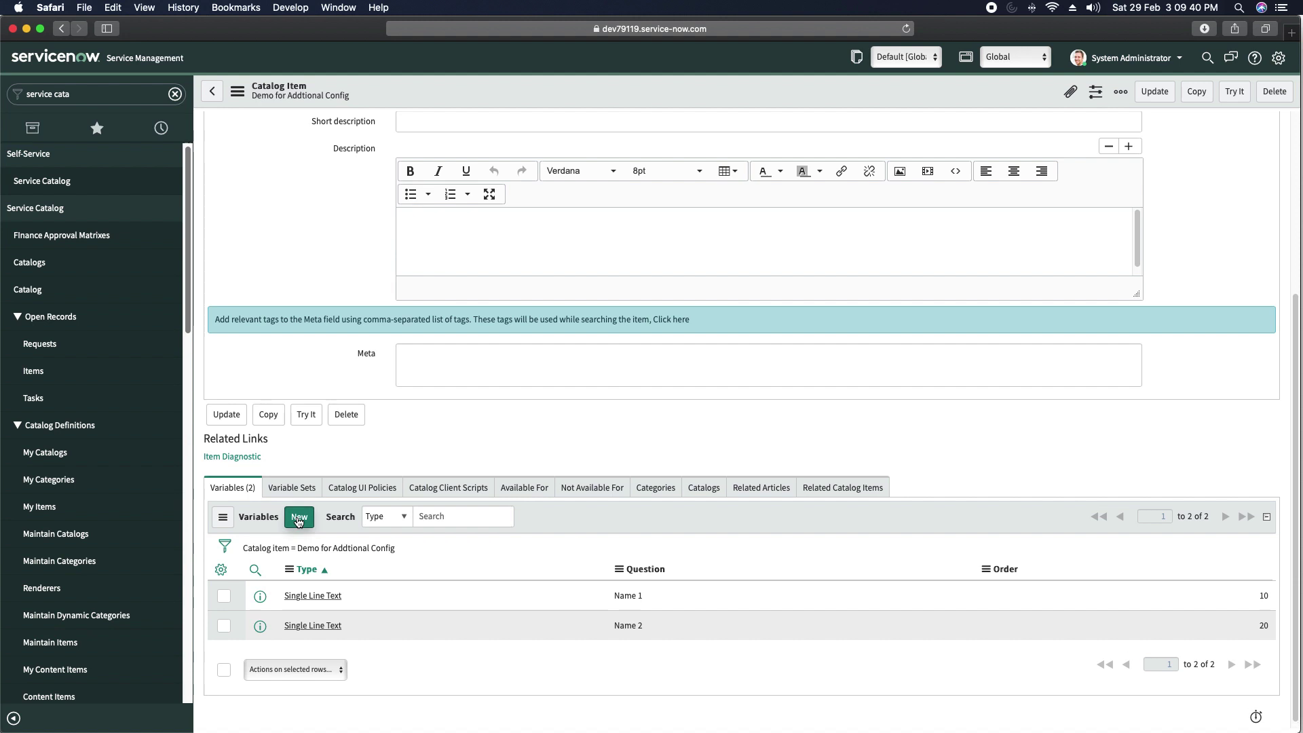
click(245, 258)
click(555, 323)
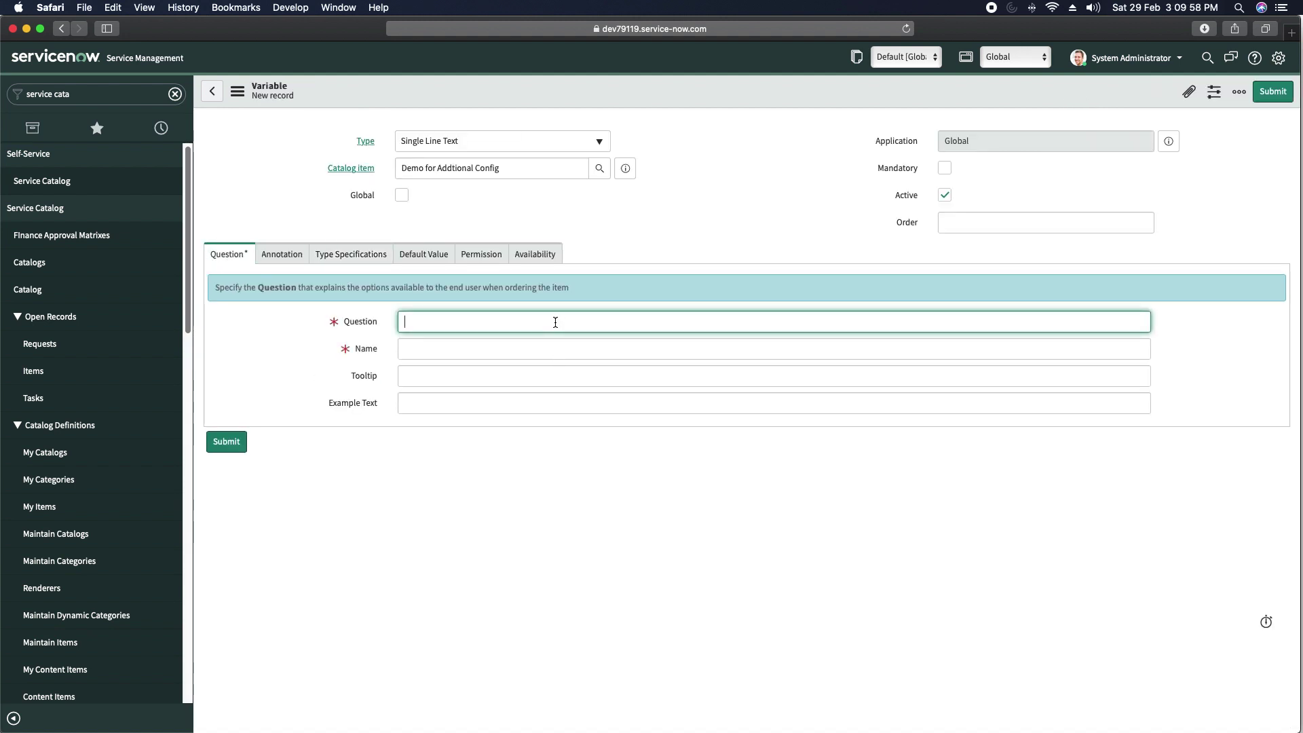
text(Name 3)
- Set the Name 3 variable's width to 75% and its order to 30, and submit it
click(351, 254)
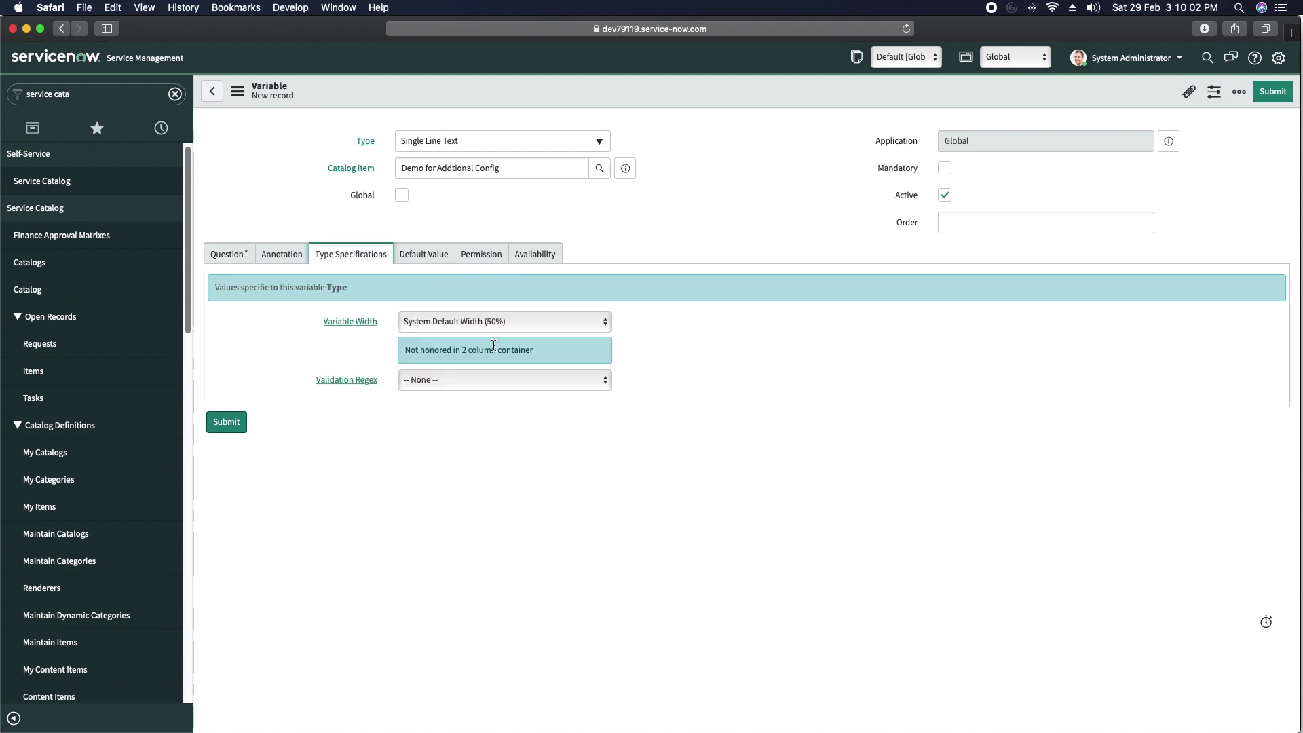
click(481, 324)
click(436, 367)
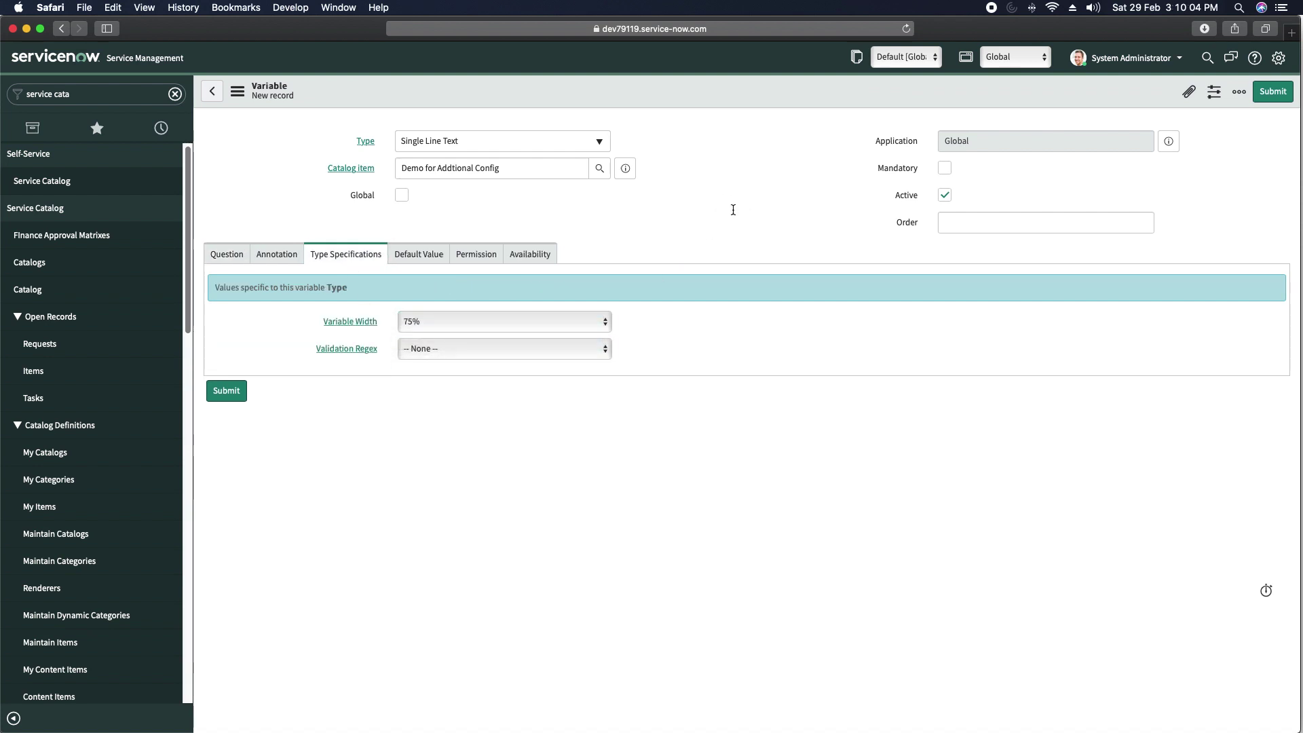
click(1051, 219)
text(3)
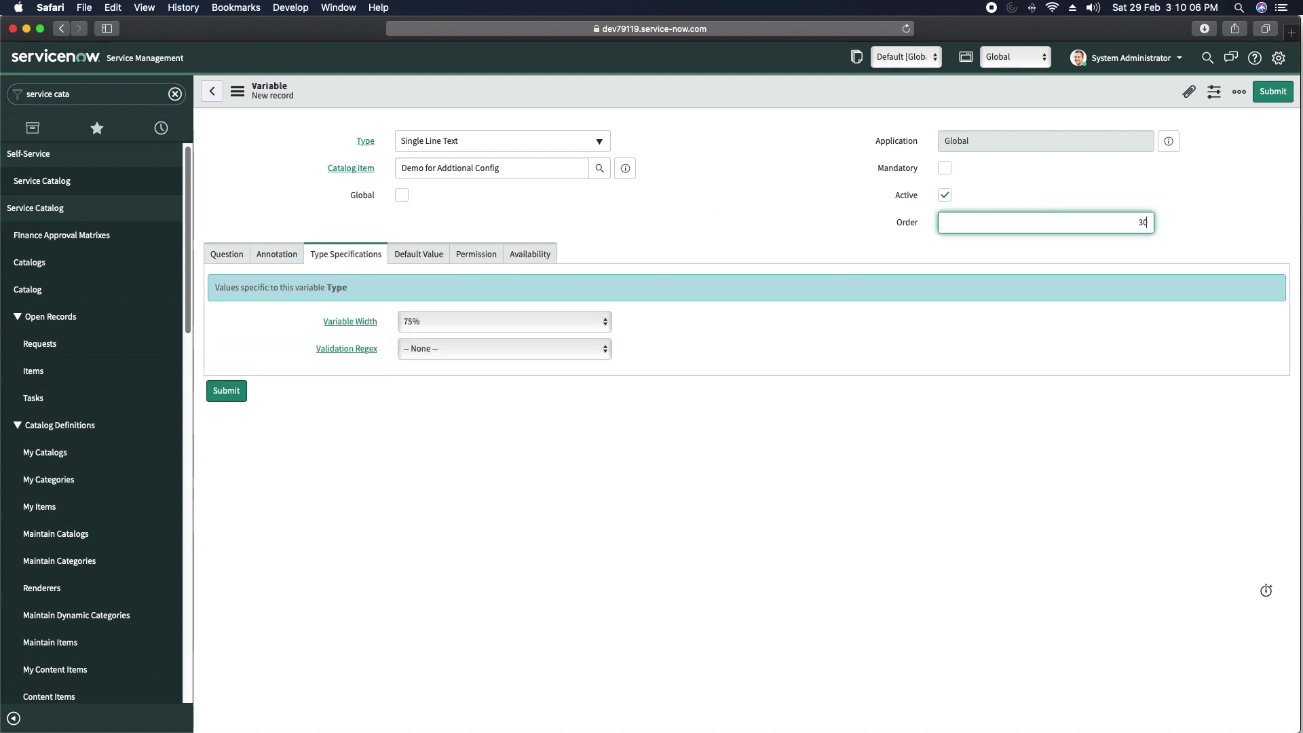
text(0)
click(226, 391)
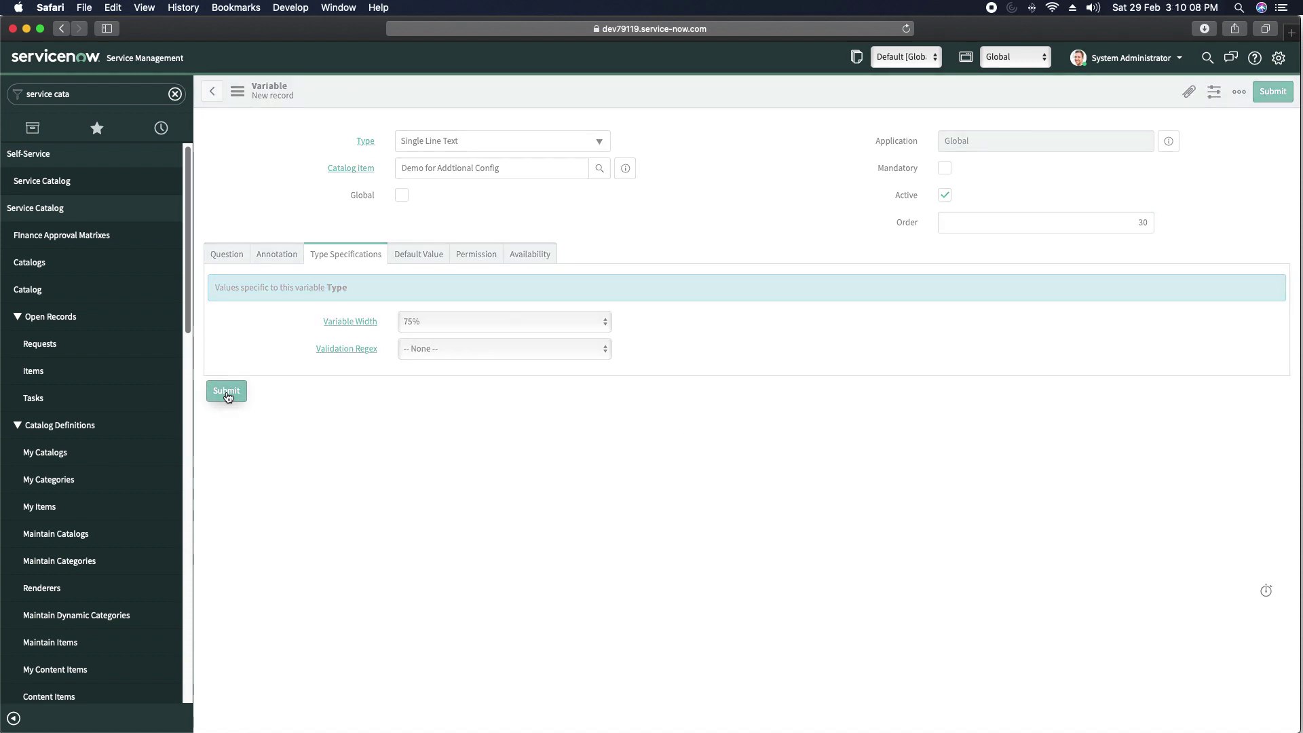
- Create a fourth Single Line Text variable for the catalog item with the question "Name 4"
click(300, 490)
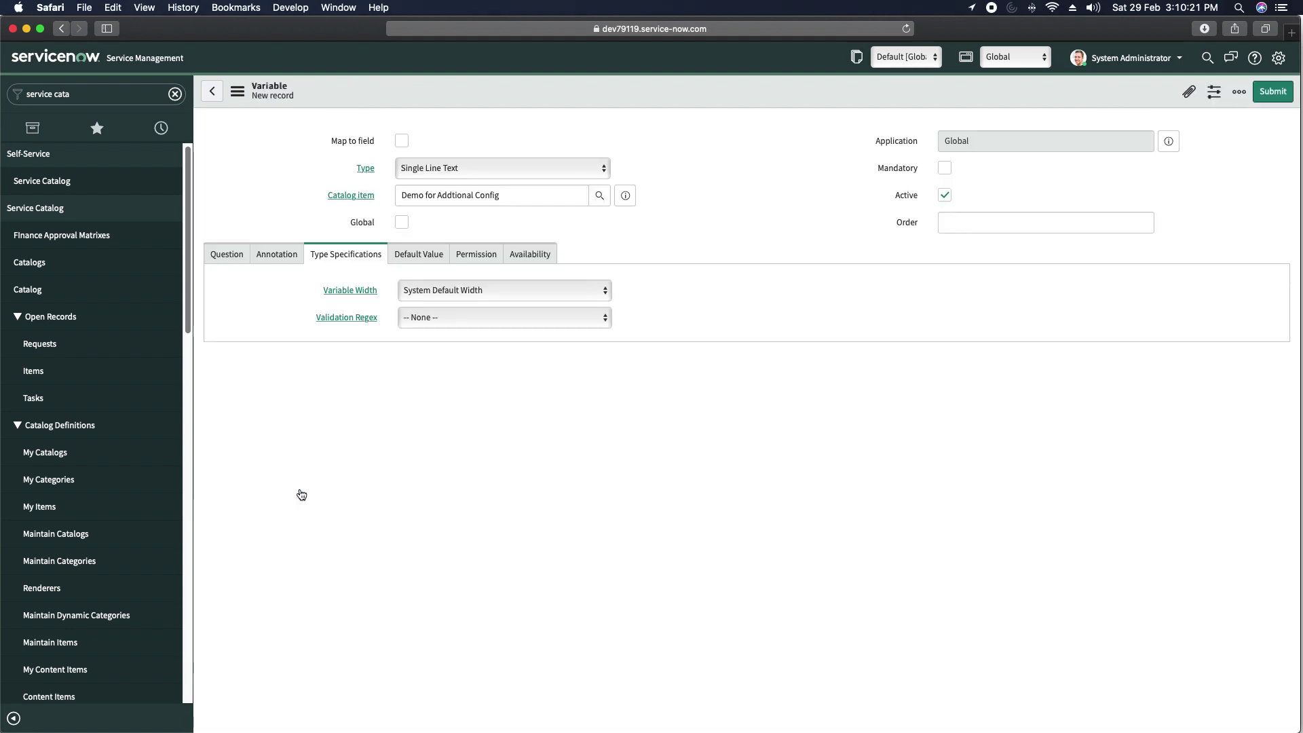
click(521, 319)
text(Namr)
text(e )
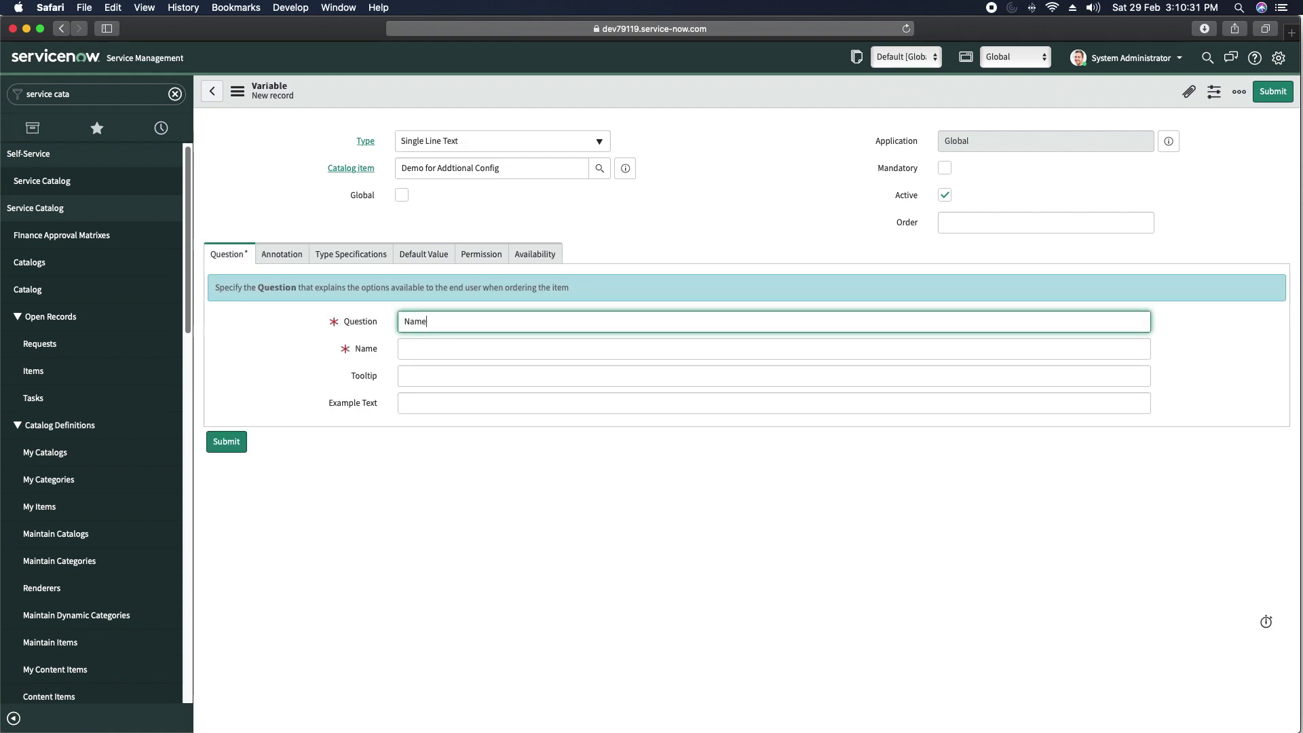
text(4)
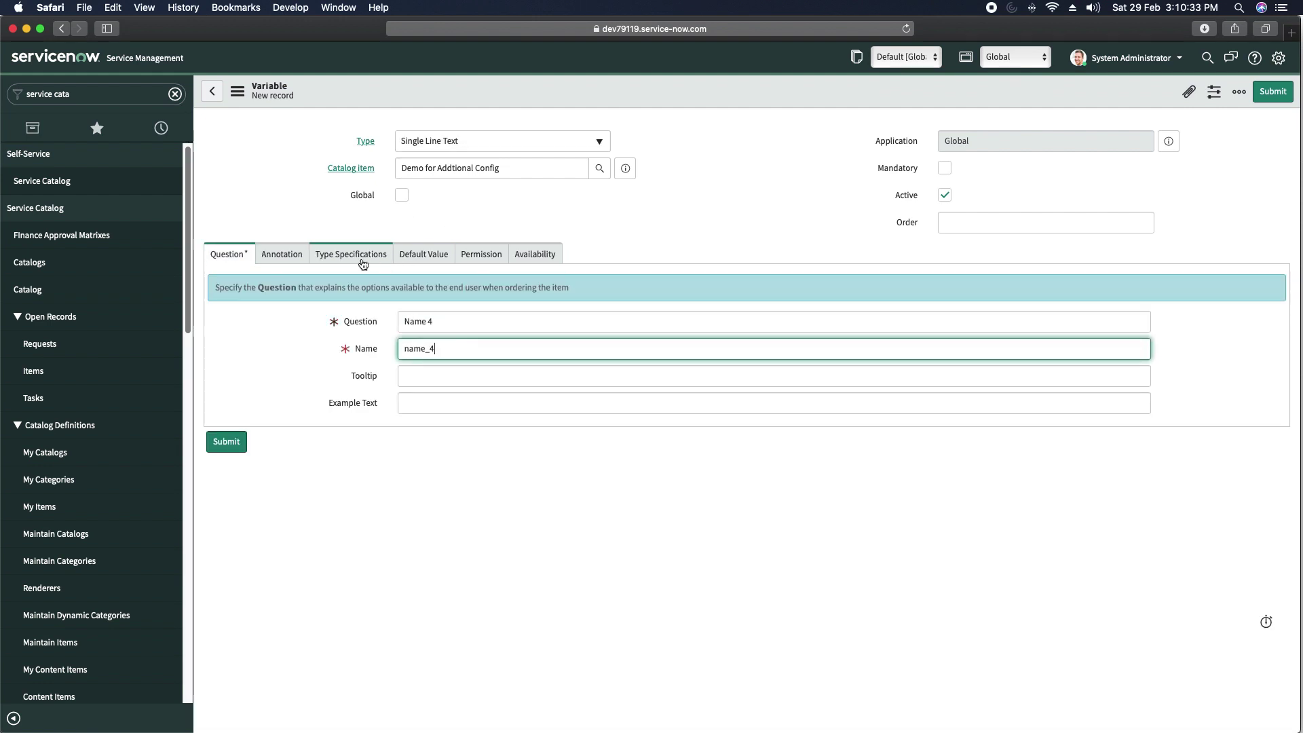
- Set the Name 4 variable's width to 100% and its order to 40, and submit it
click(349, 256)
click(491, 324)
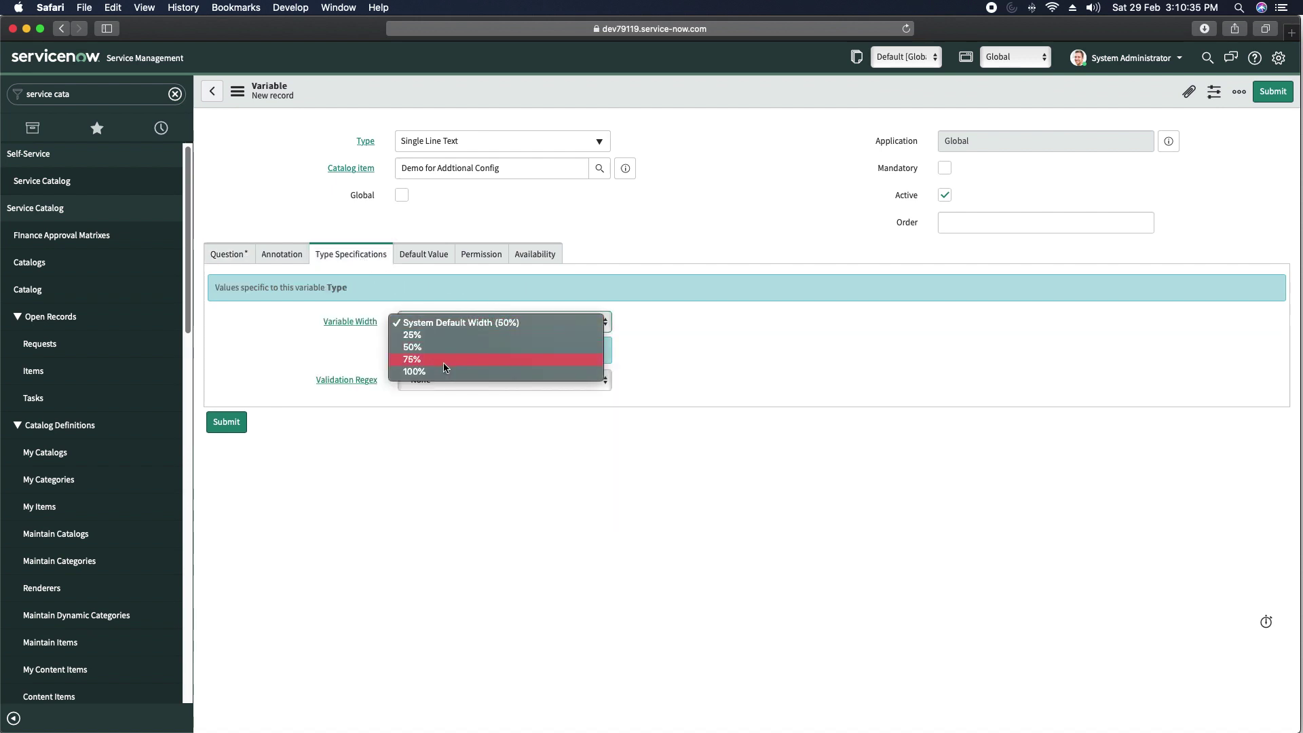
click(438, 369)
click(996, 223)
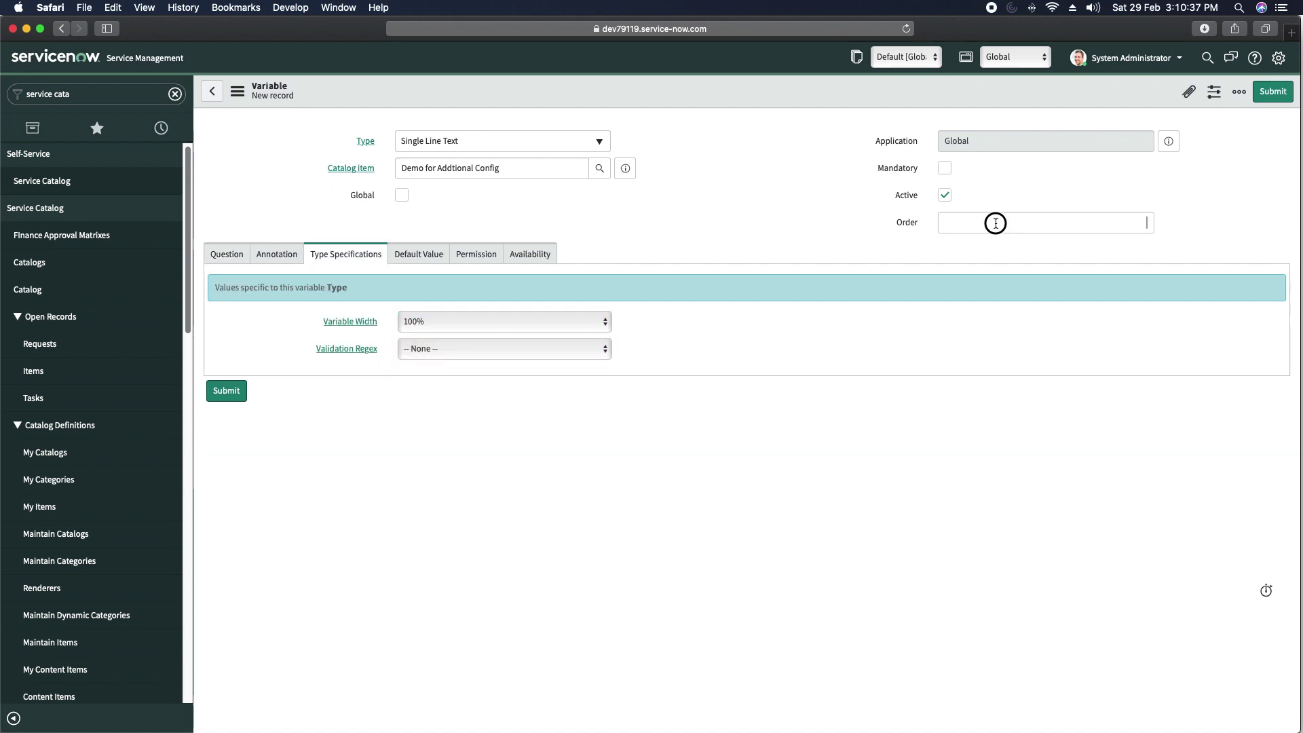
text(40)
click(390, 515)
click(235, 398)
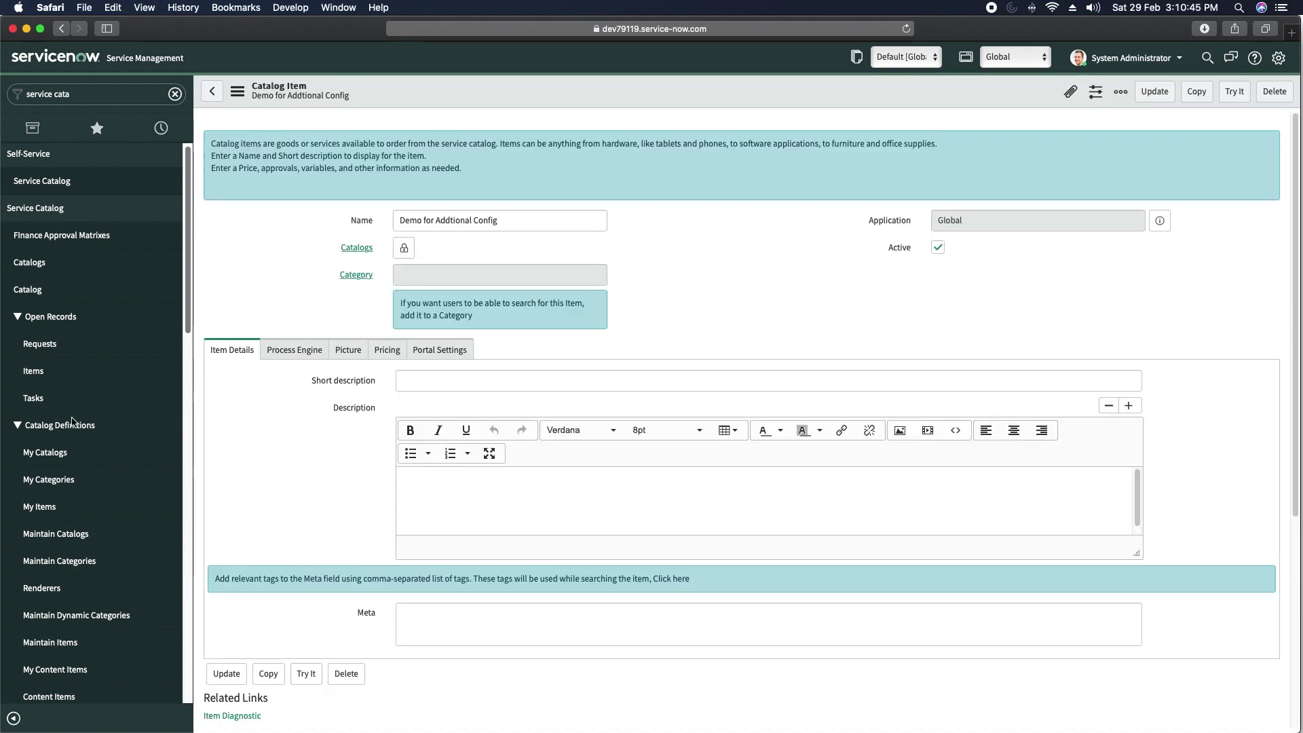
- Open Demo for Addtional Config from the catalog items list in a new browser tab and preview its order form
scroll(72, 422, down, 3)
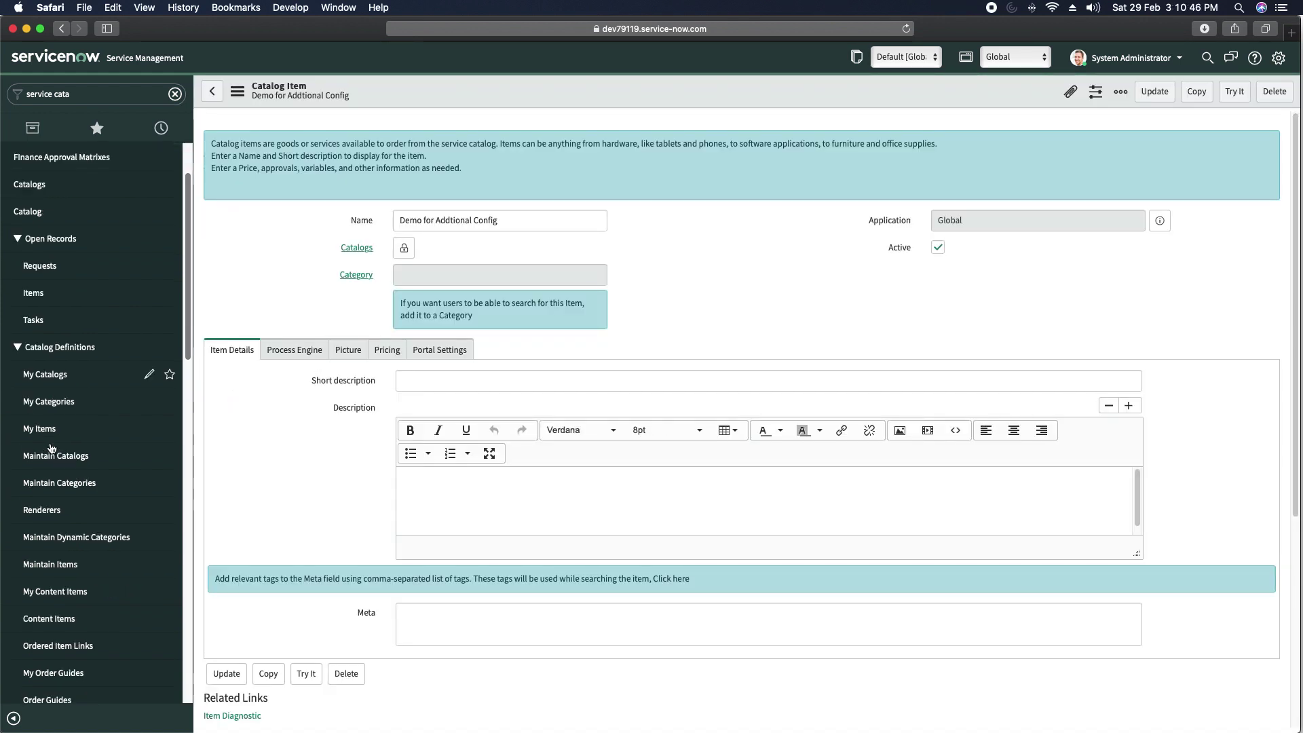
super+click(50, 569)
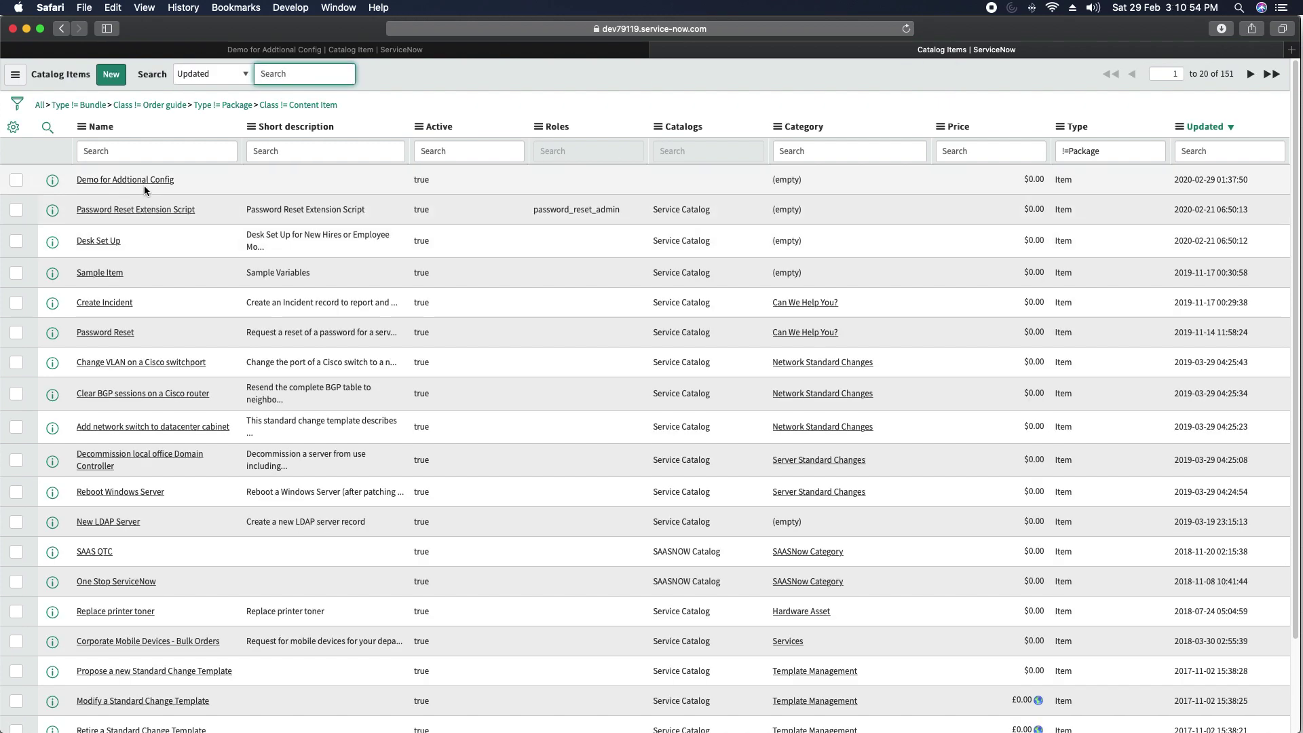
click(136, 181)
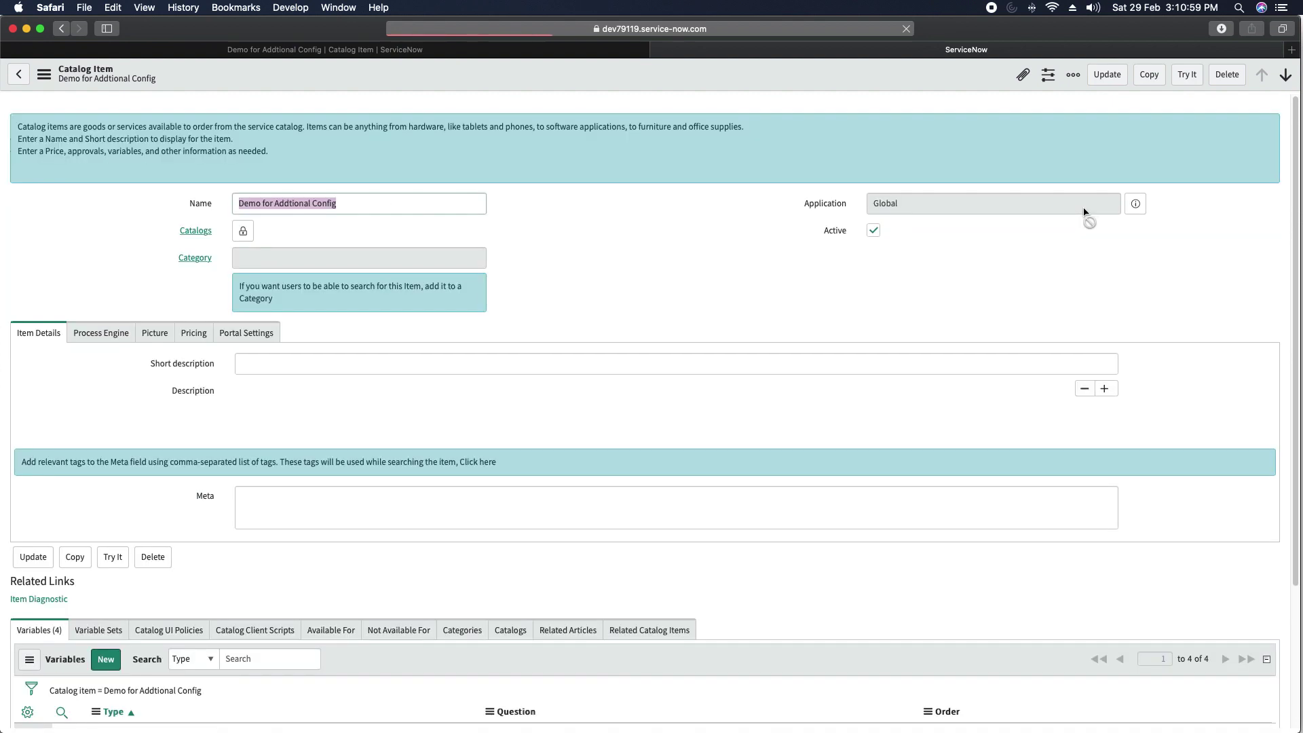
click(1189, 80)
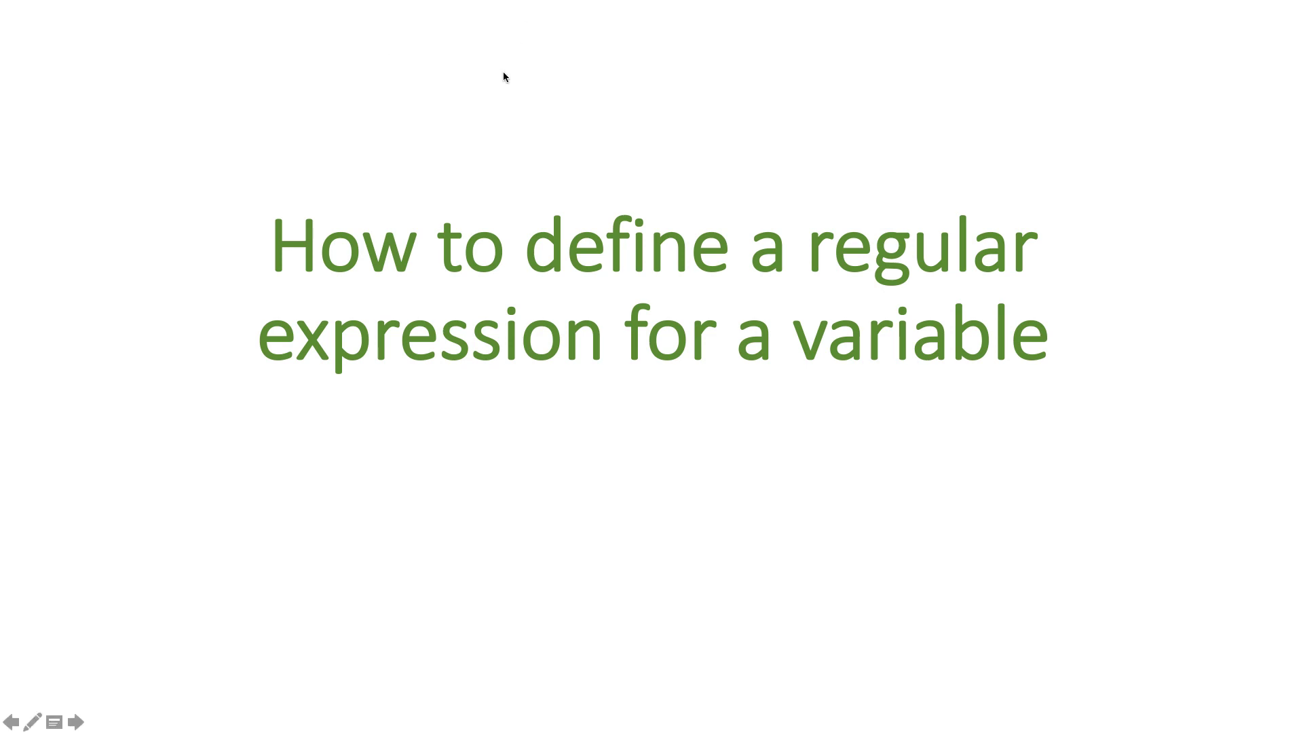
- Switch to the ServiceNow browser window, open the Name 1 variable, set its Validation Regex to Number and save it
key(super+Tab)
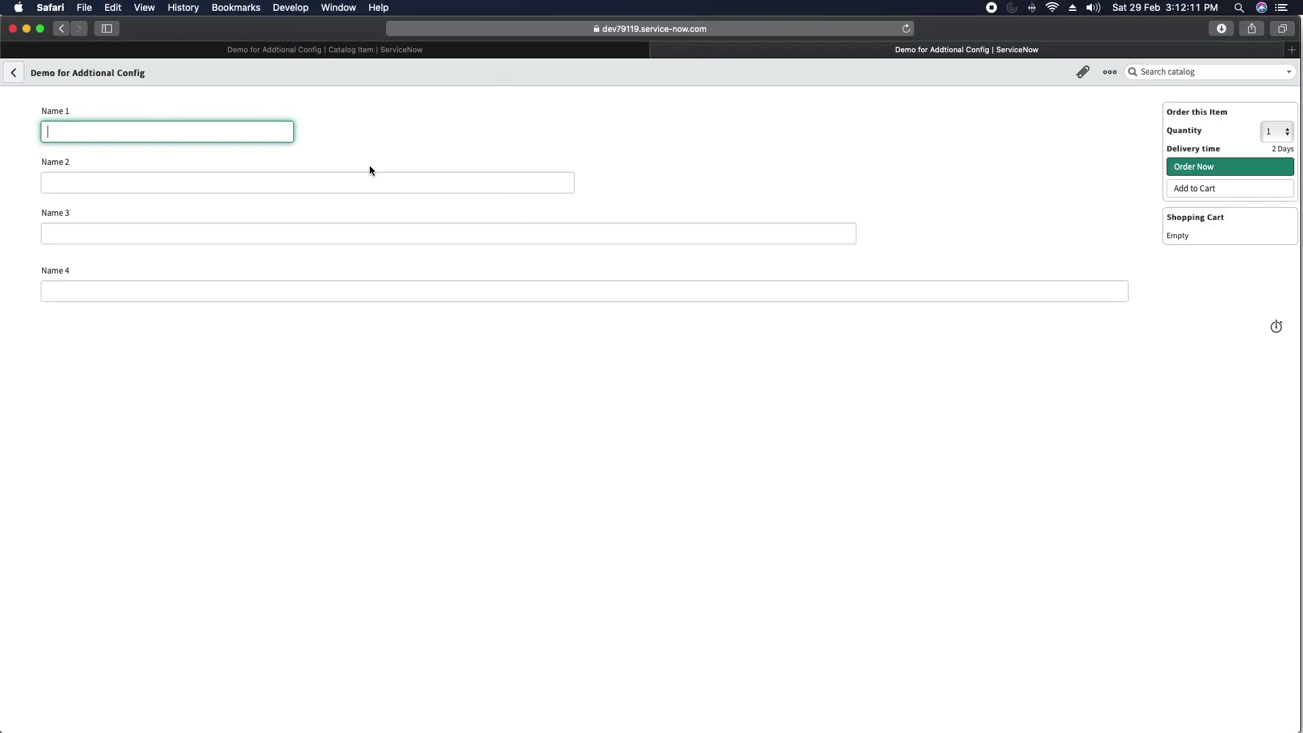
click(432, 53)
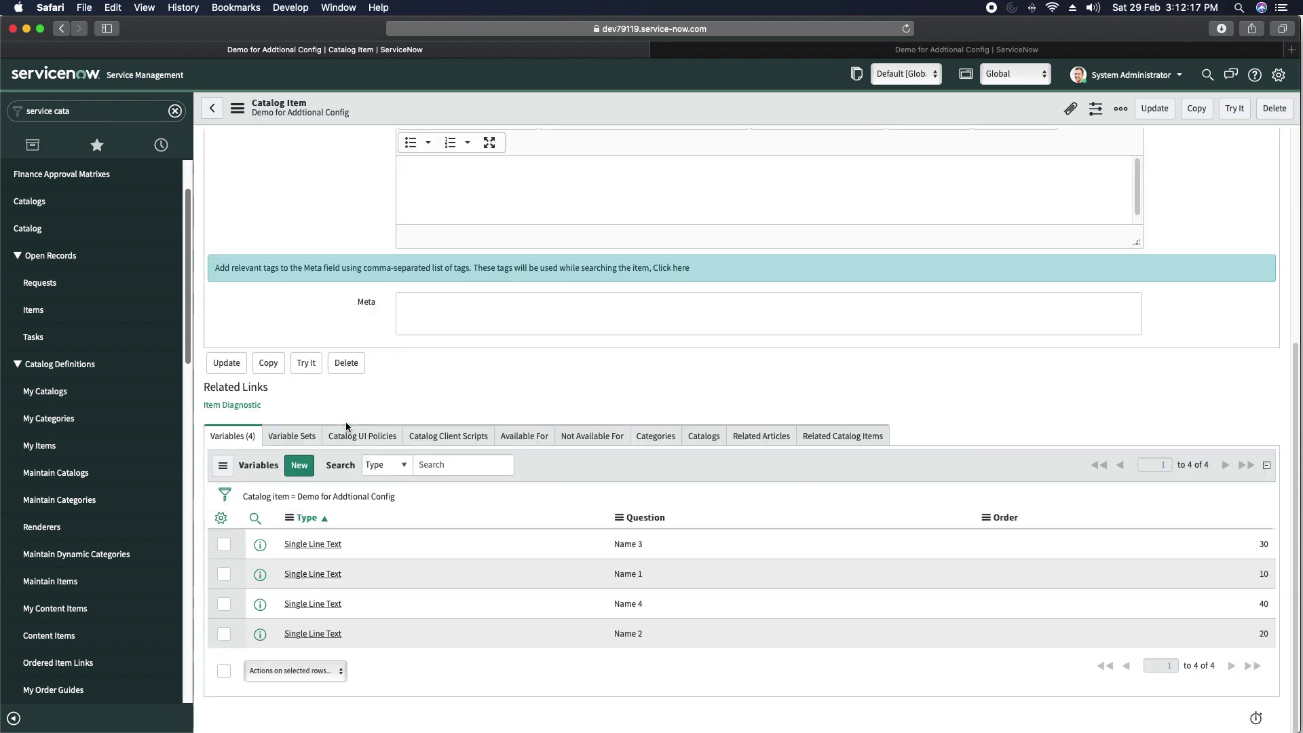
click(305, 576)
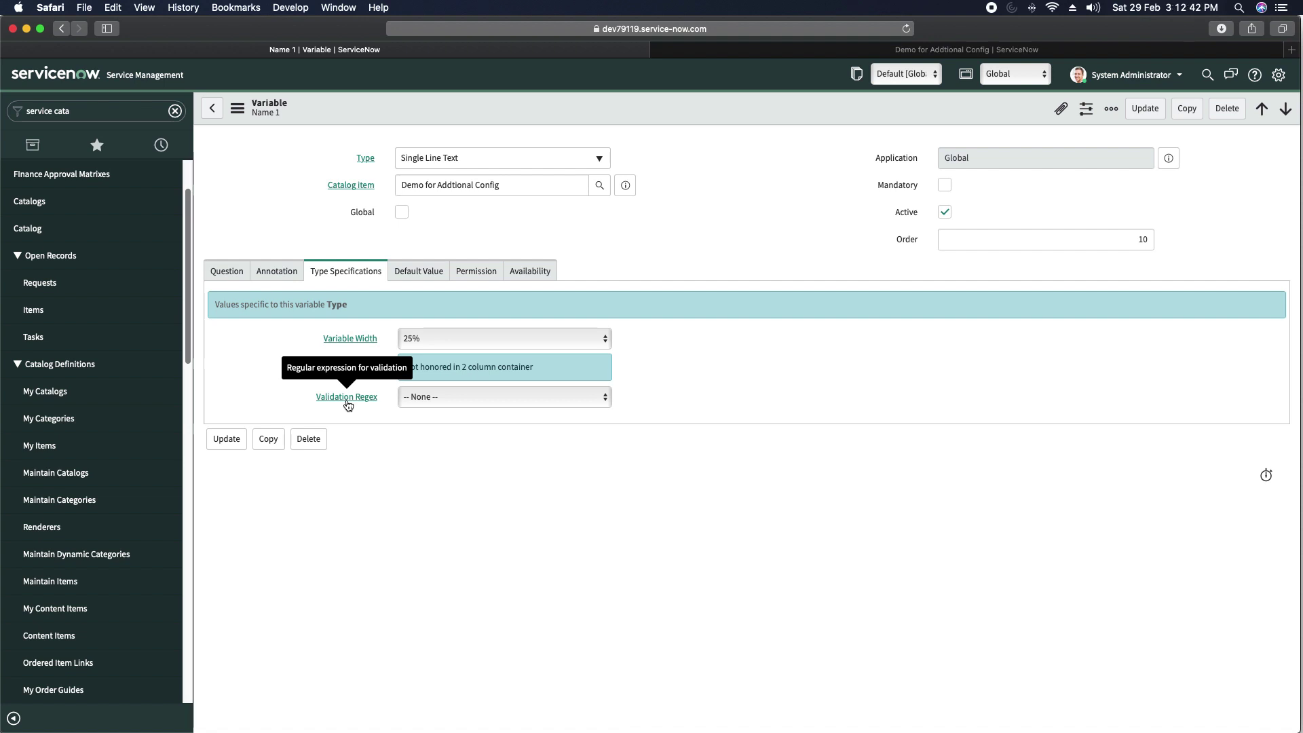
click(477, 397)
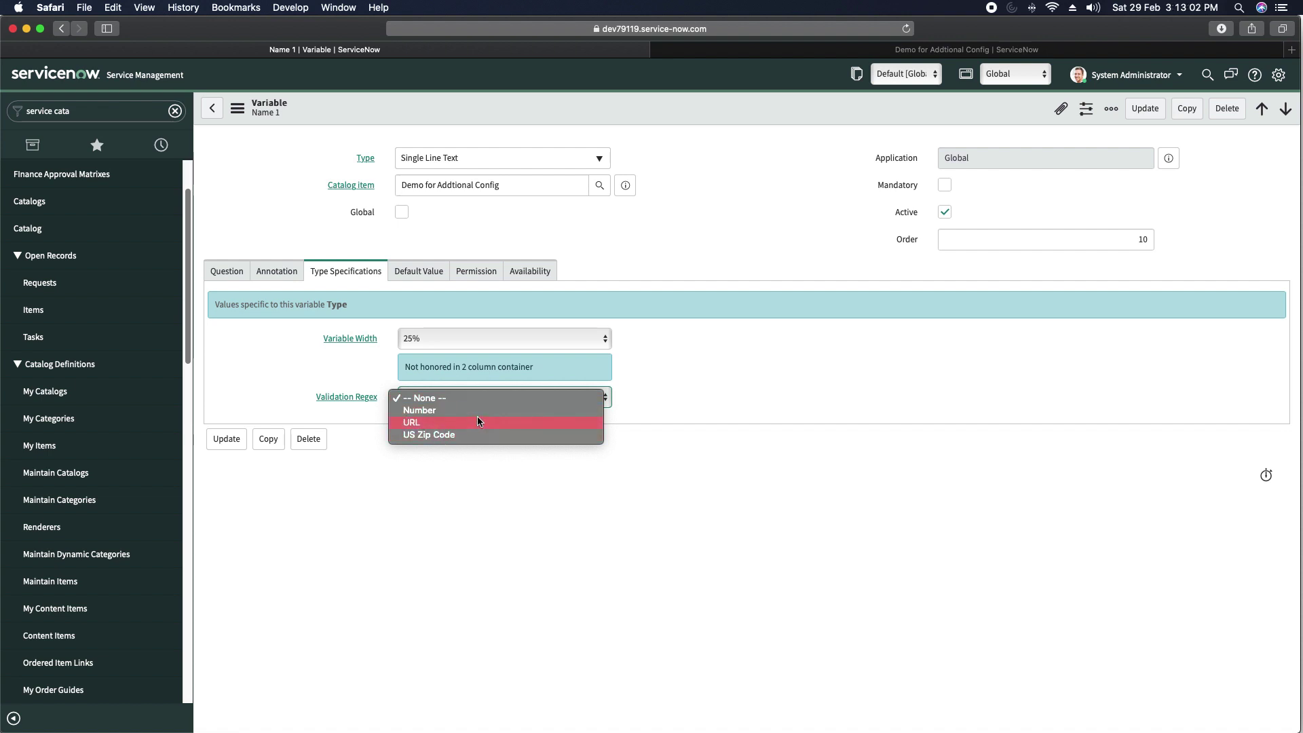
click(421, 410)
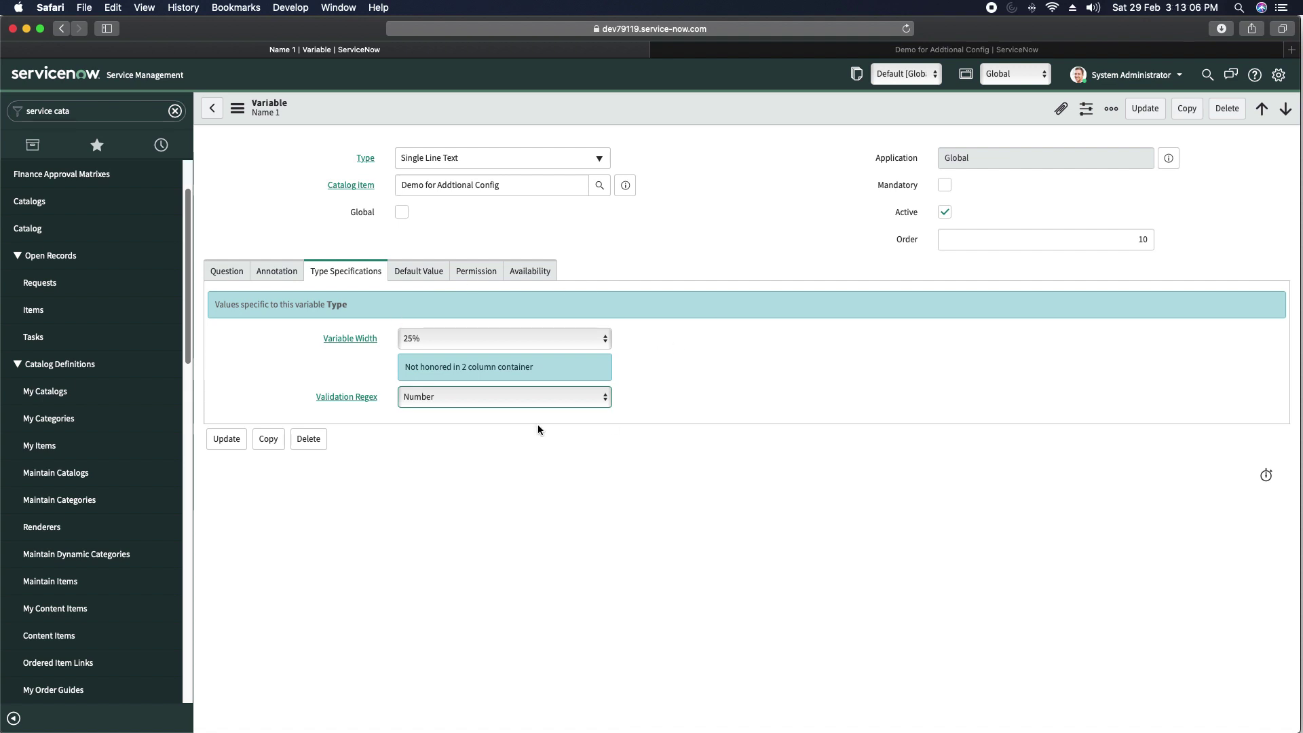
right_click(674, 108)
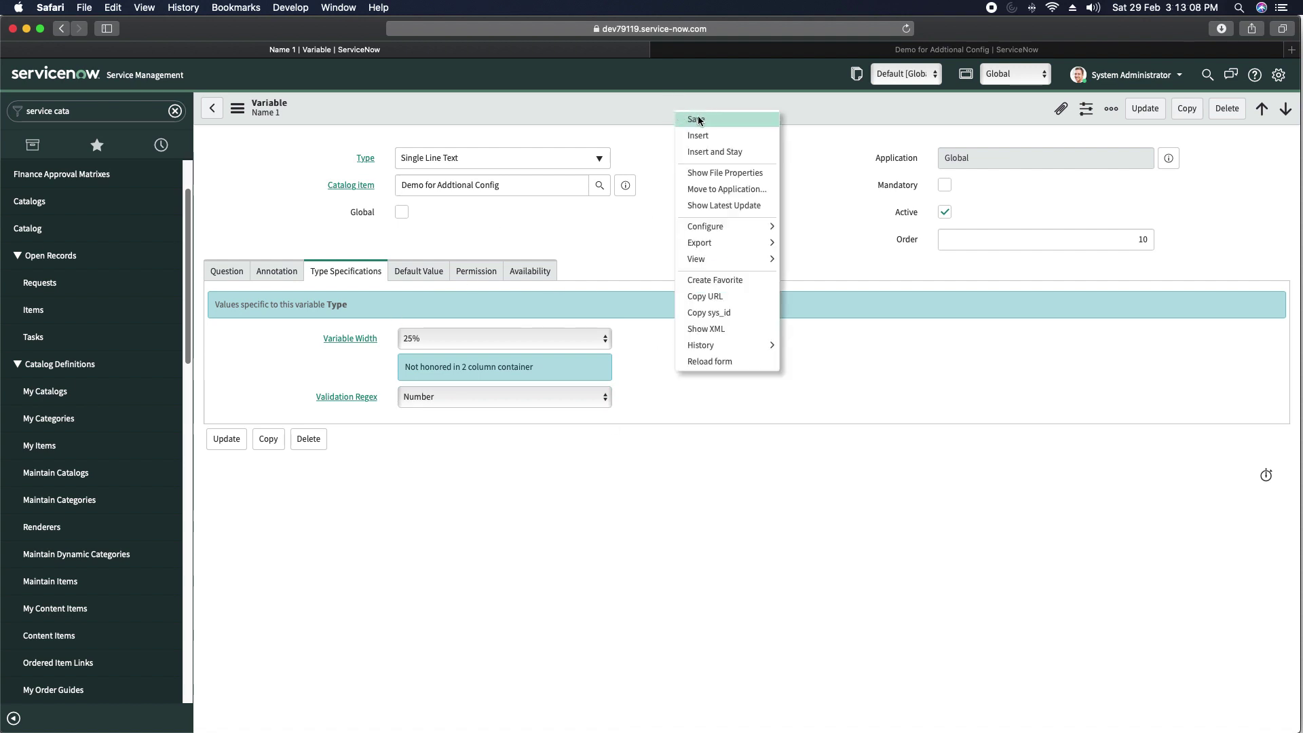
click(698, 116)
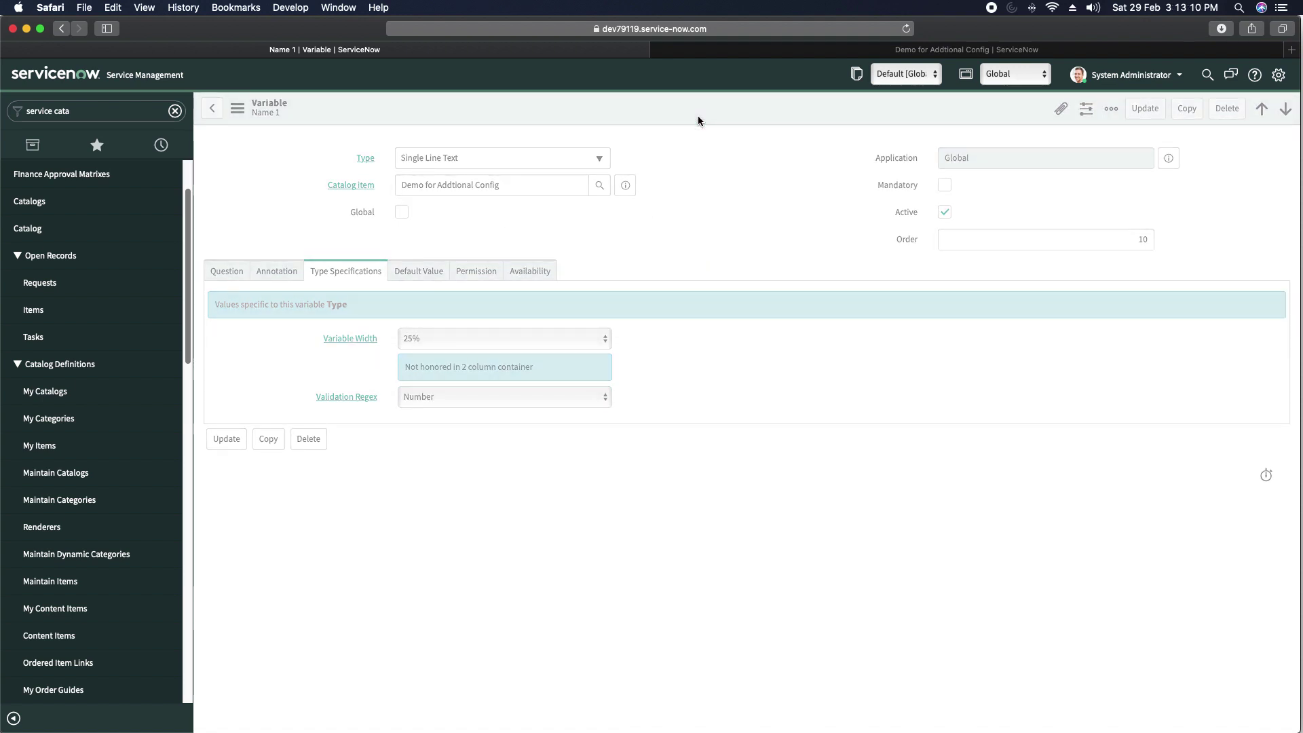
- Test Name 1 in the item's order form with "sdsdsd", then reload the form and test it with "asasaas"
click(972, 51)
text(sdsdsd)
click(422, 138)
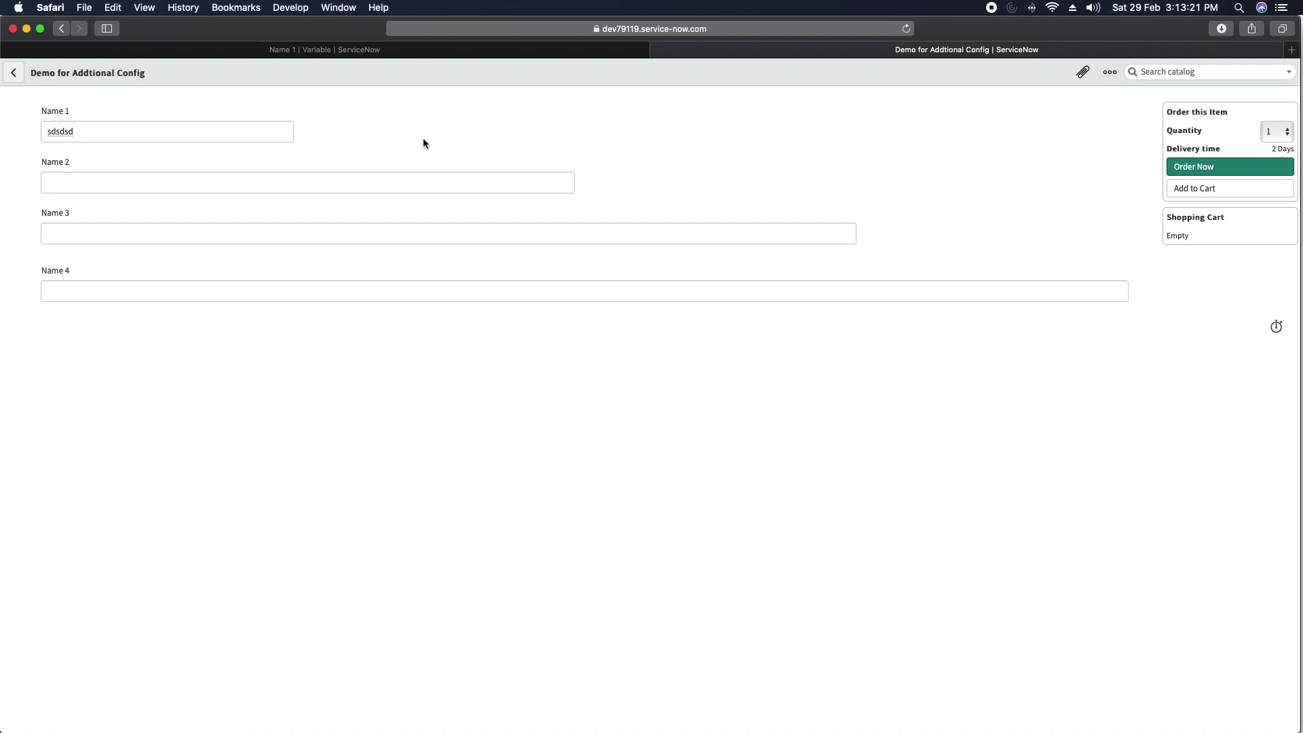
click(907, 30)
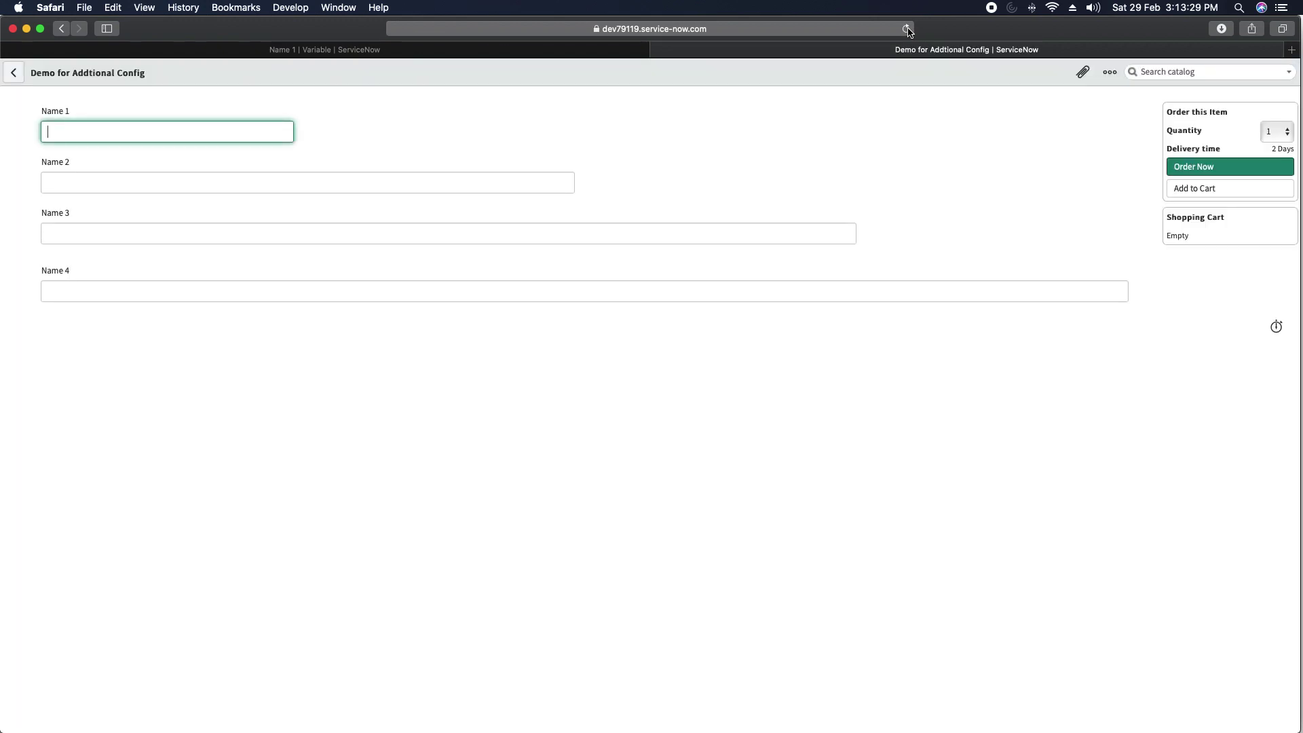
text(asasaas)
click(432, 137)
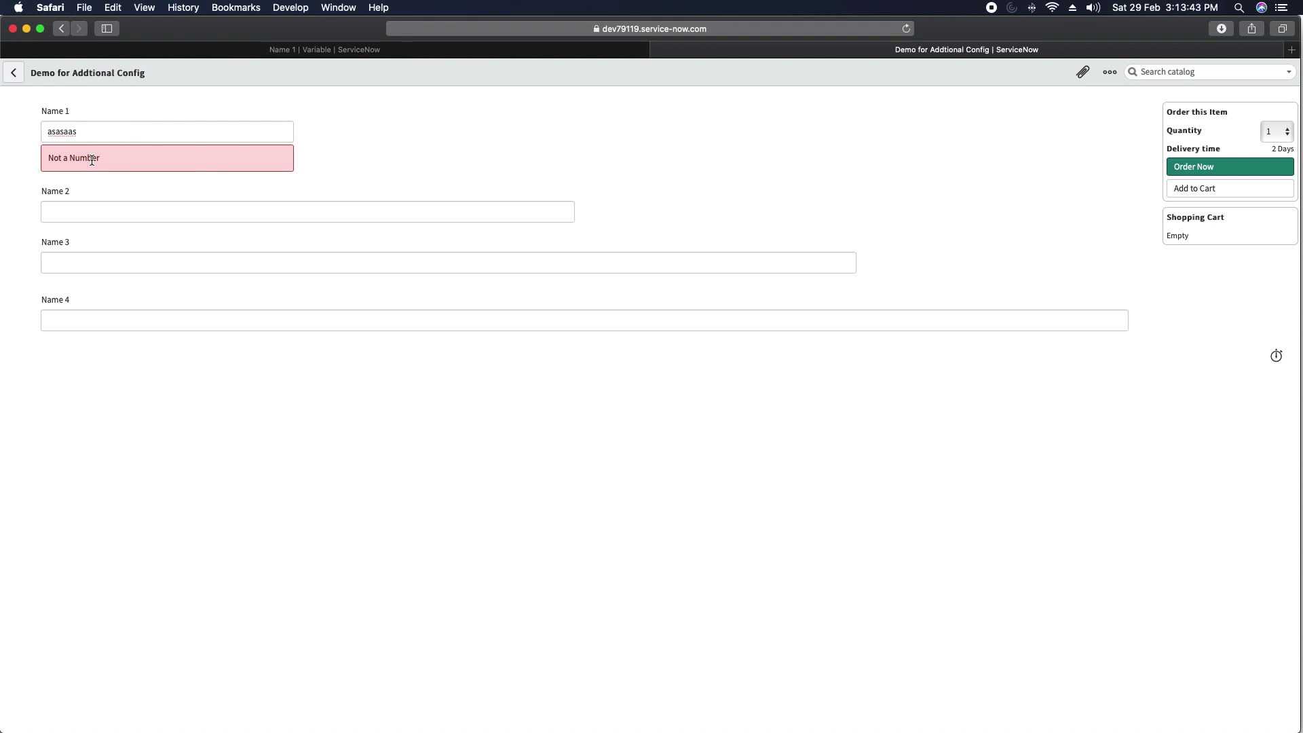
- Review the Validation Regex choices of the Name 1 variable and open the Variable Validation Regex list
click(406, 52)
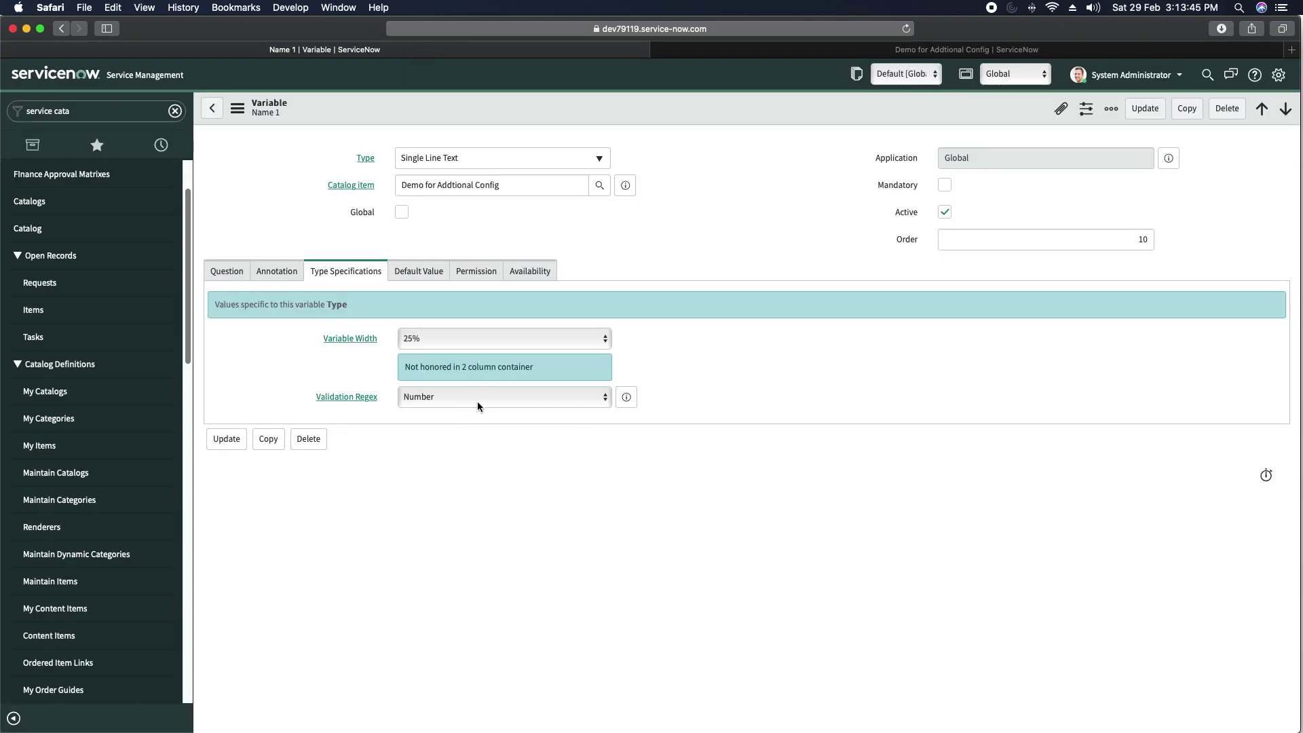
click(456, 400)
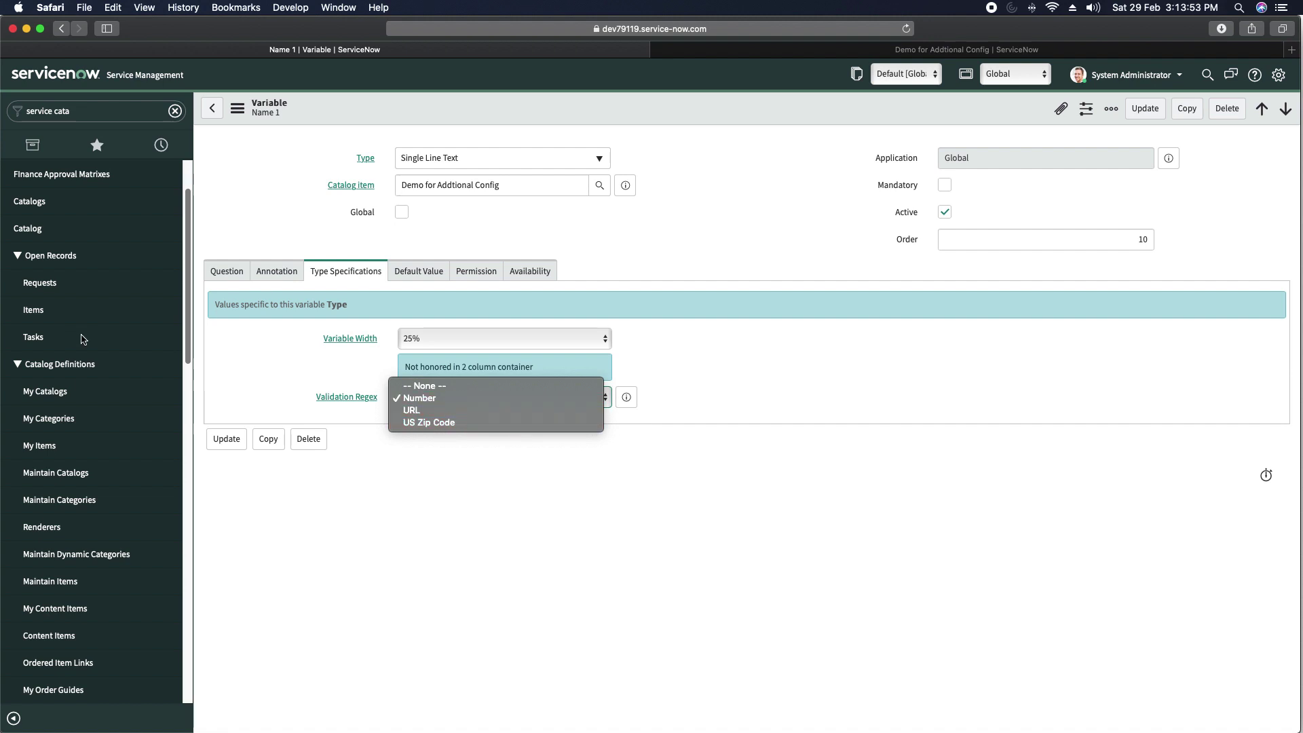
click(189, 296)
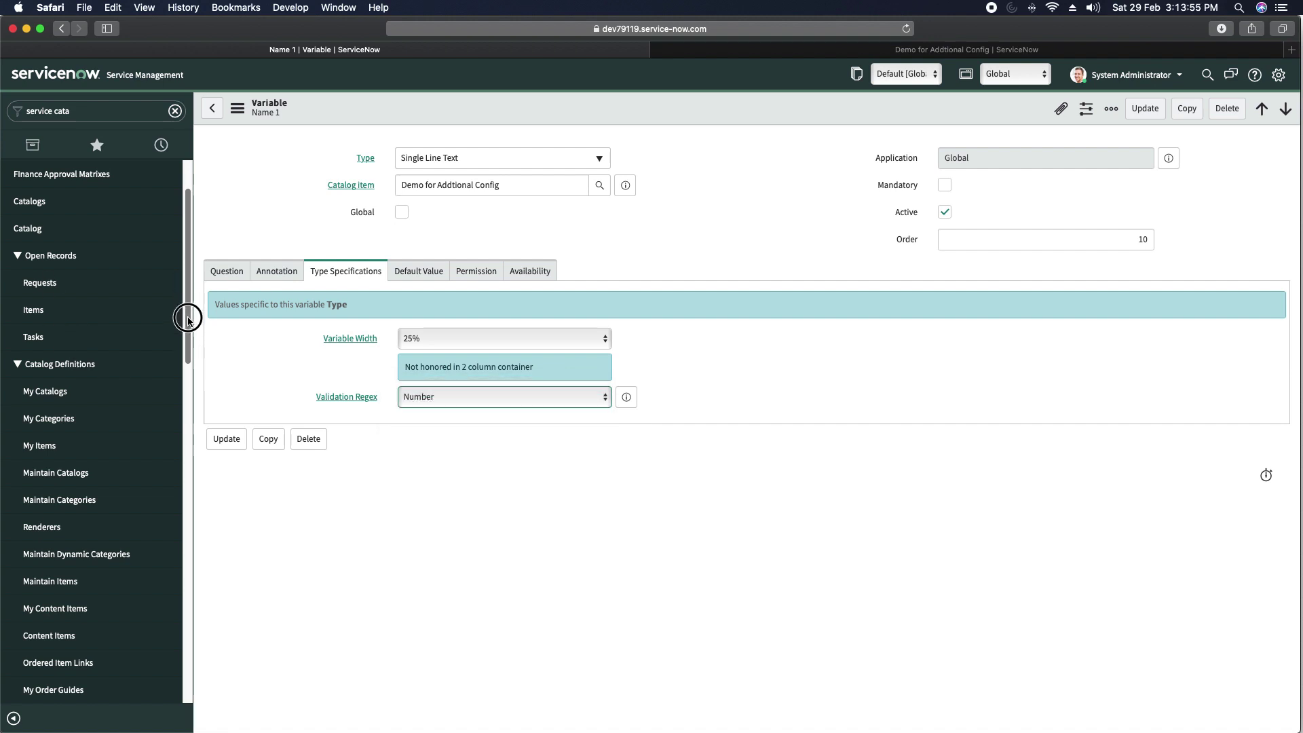
drag(186, 302, 186, 567)
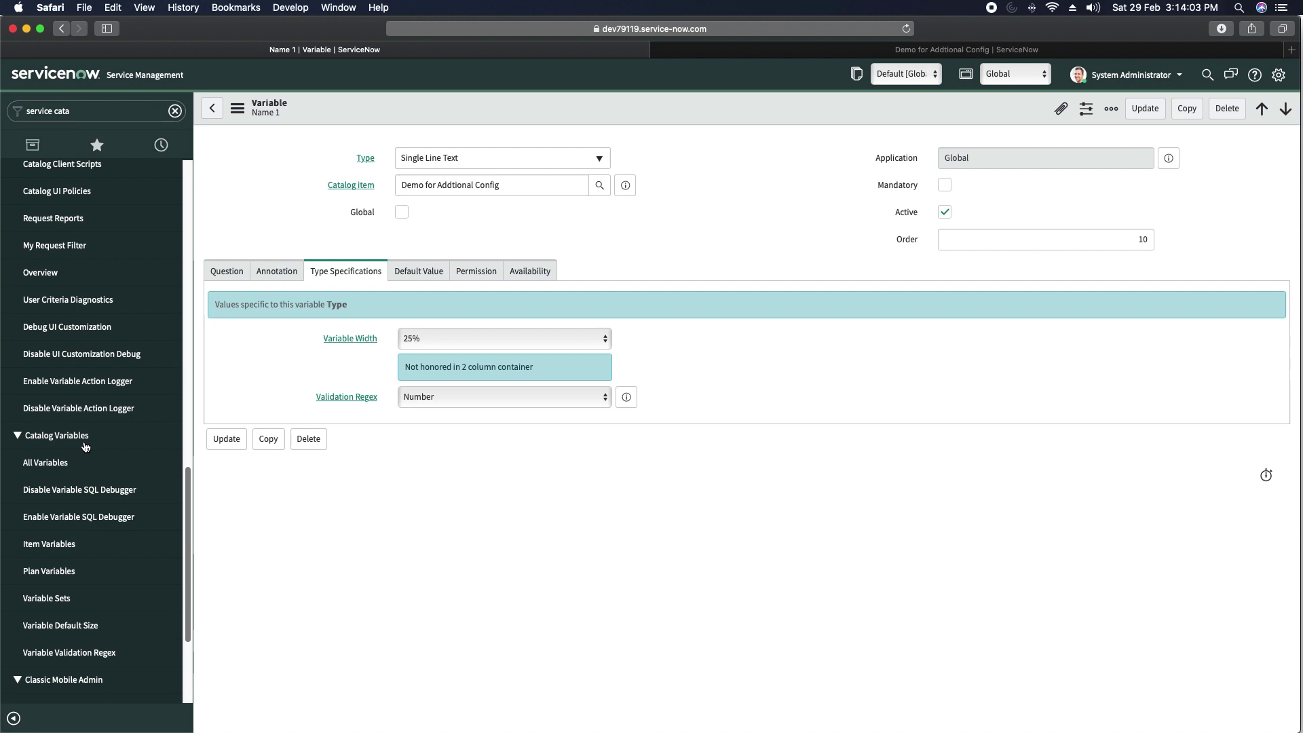
click(60, 654)
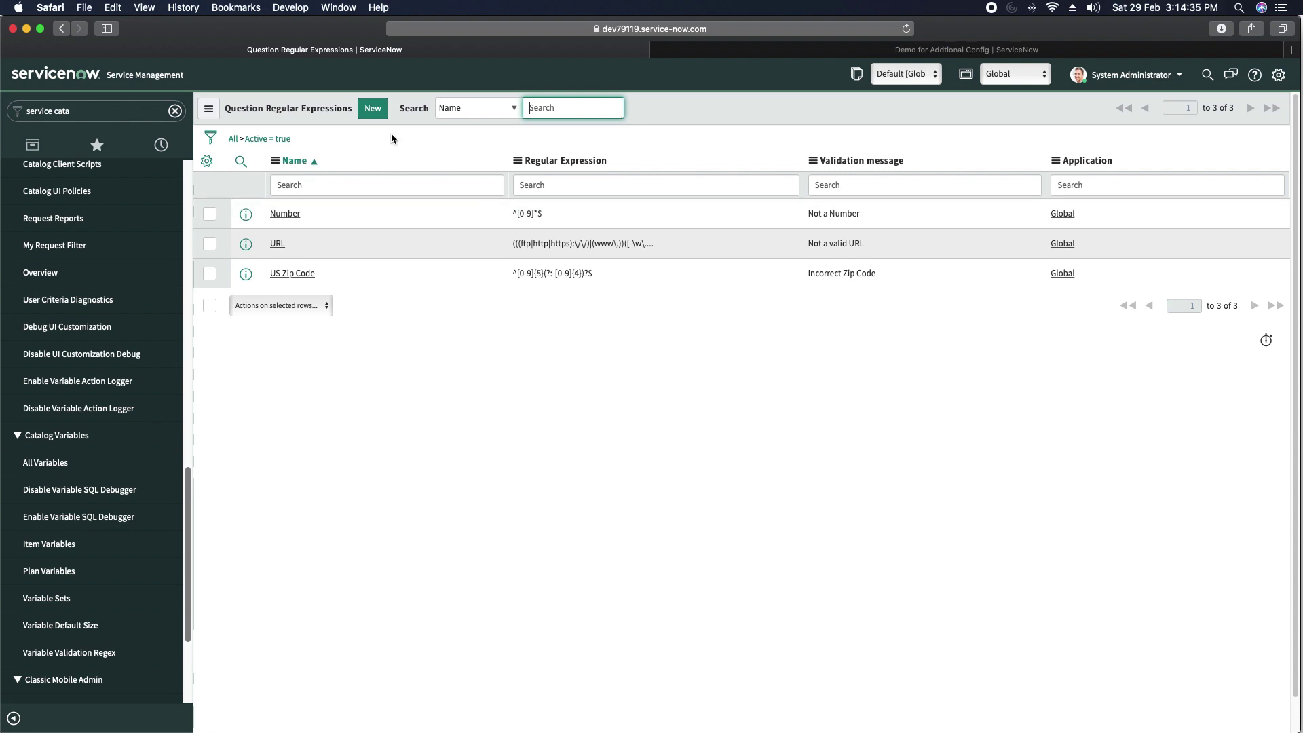
- Create a question regular expression named "Alphabets" with the validation message "ONly Alphabets"
click(373, 119)
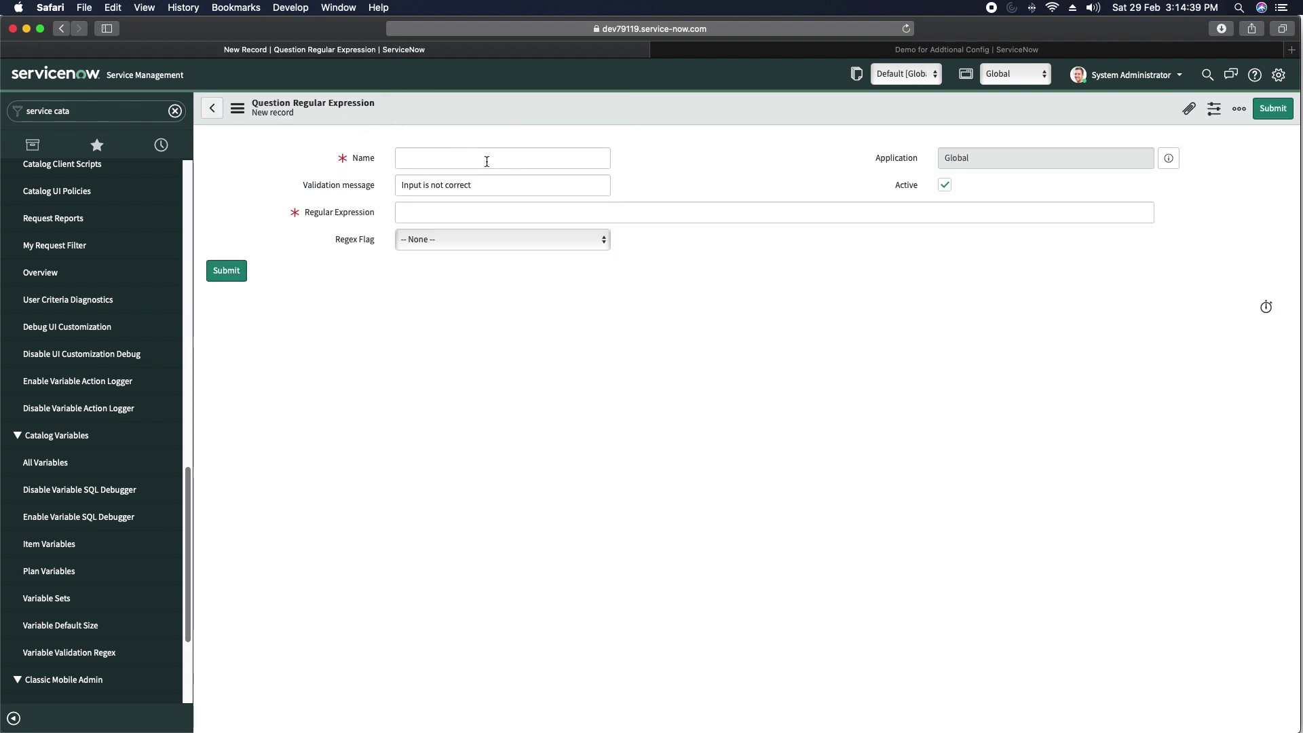
click(534, 161)
text(Al)
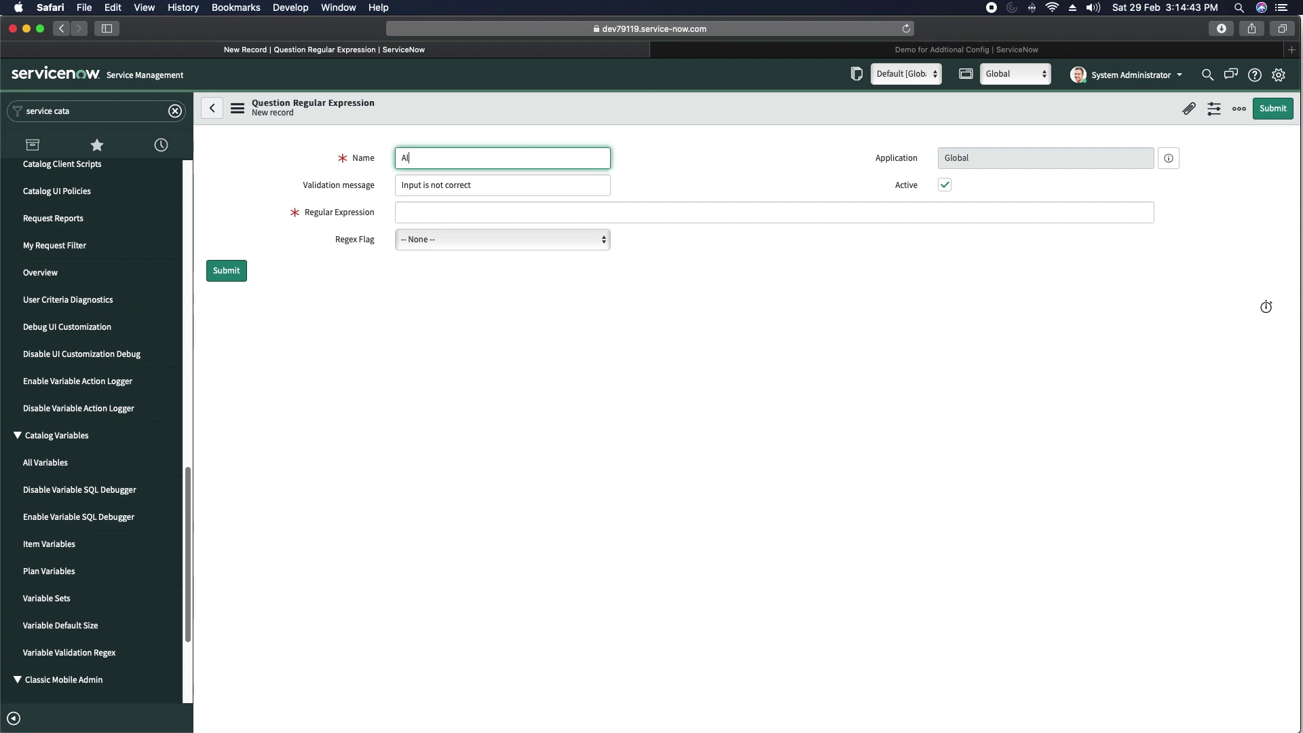
text(phabets)
key(Tab)
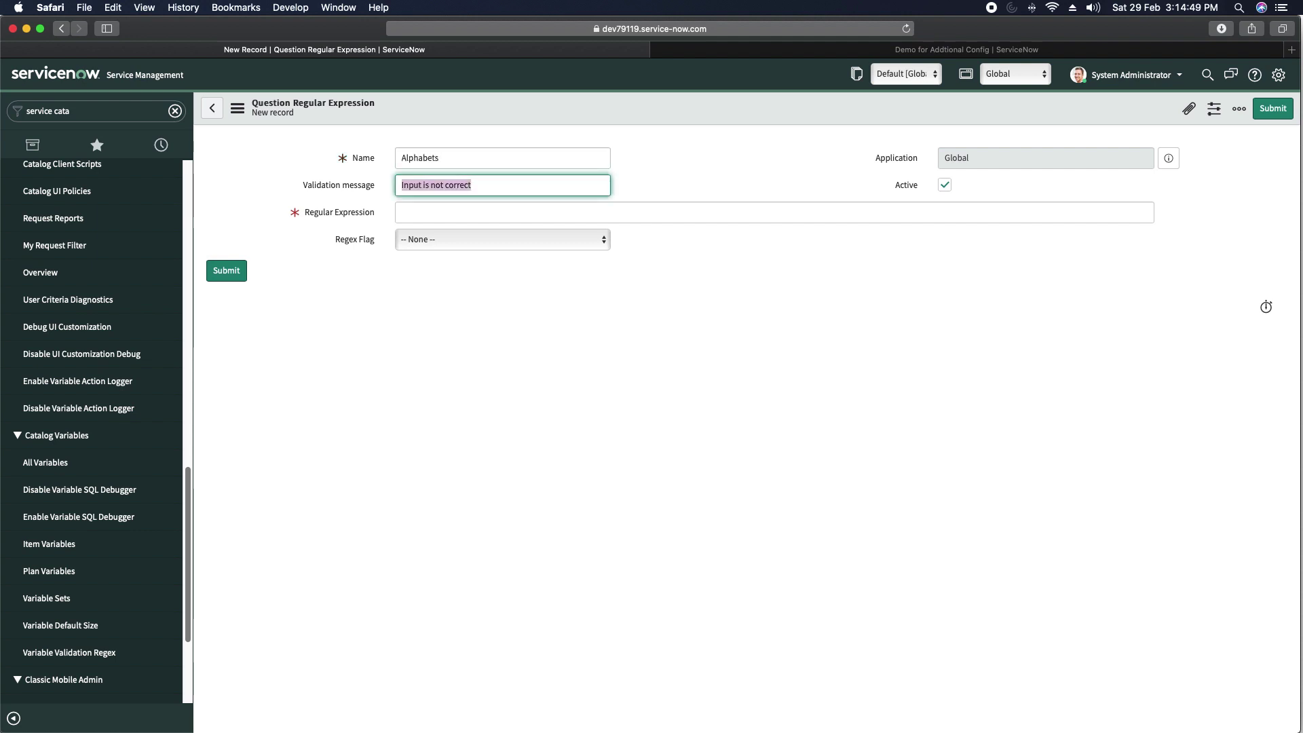
text(ONly Alph)
key(BackSpace)
key(BackSpace)
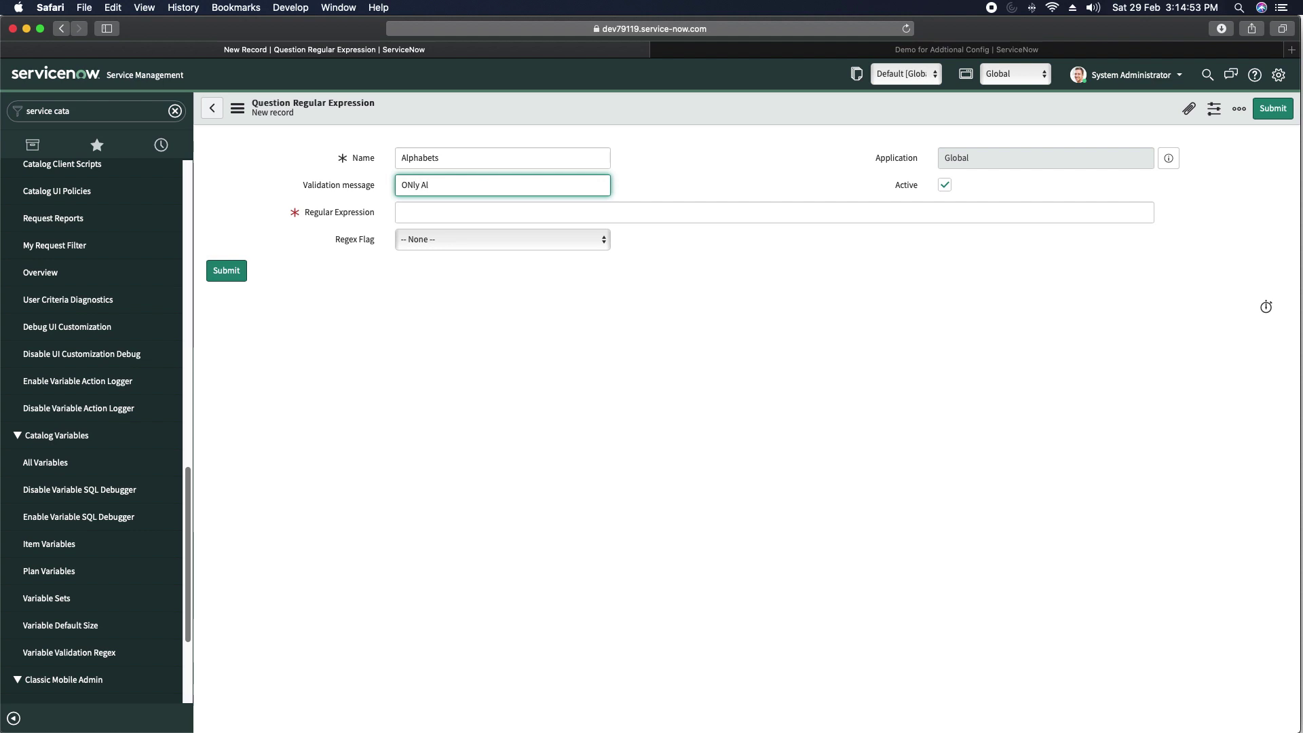
text(lphabest)
text(ts)
key(Tab)
- Set the Regular Expression of the Alphabets record to ^[a-zA-Z]*$ and submit it
click(477, 207)
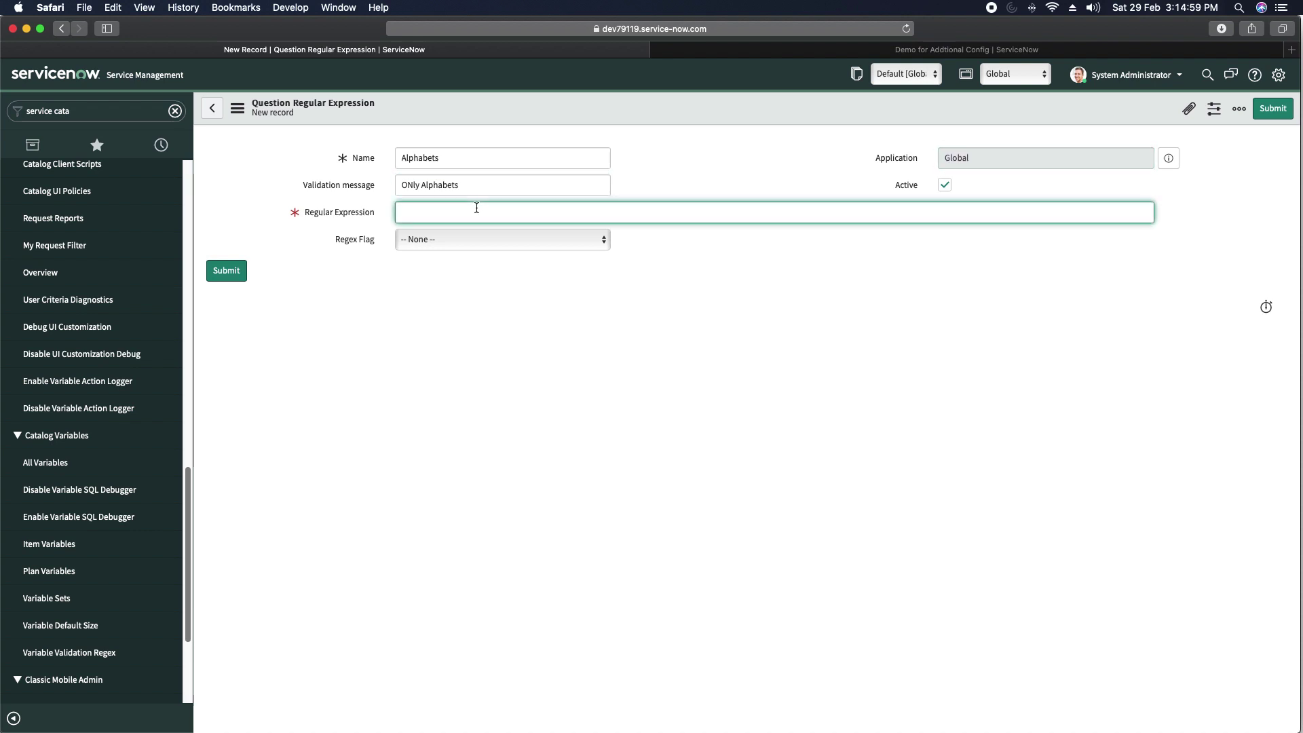
text(^)
text([])
text(a)
text(-z)
text(A)
text(-)
text(Z)
text(*$)
click(227, 272)
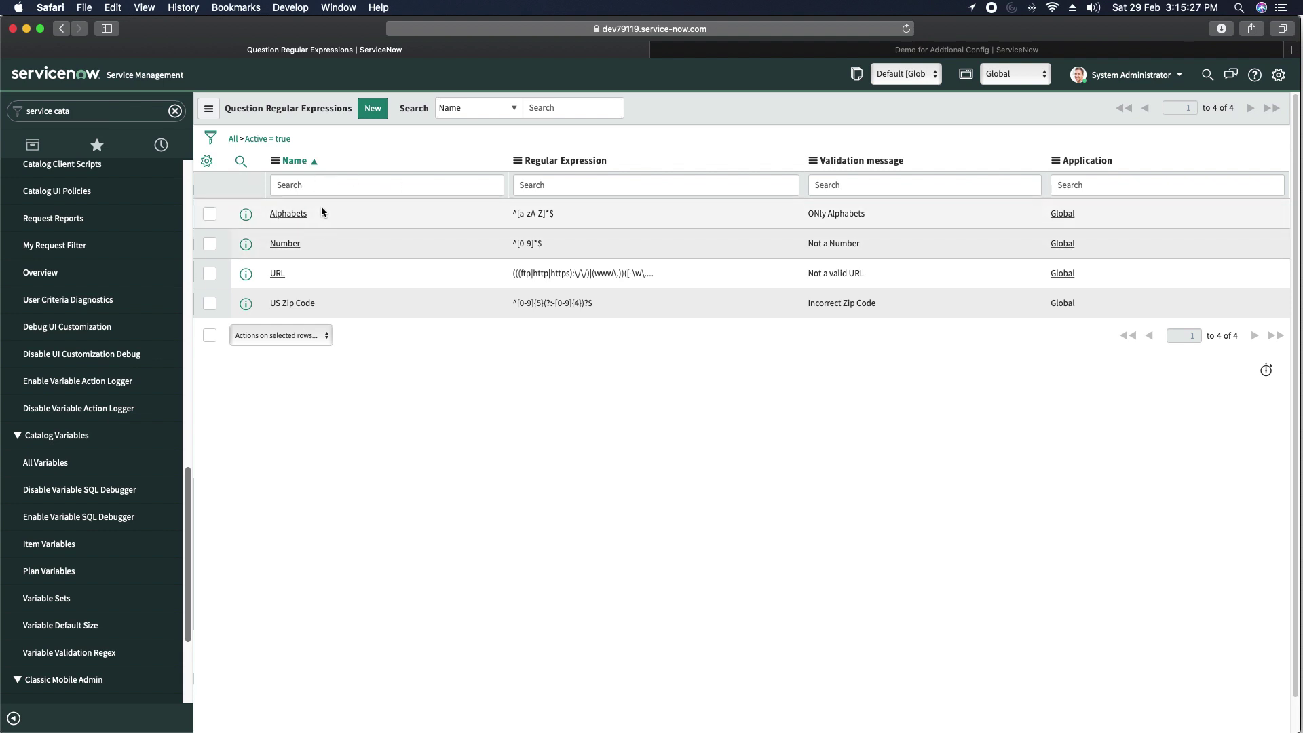
- Open Demo for Addtional Config from the maintained catalog items and open its Name 1 variable
scroll(114, 389, down, 1)
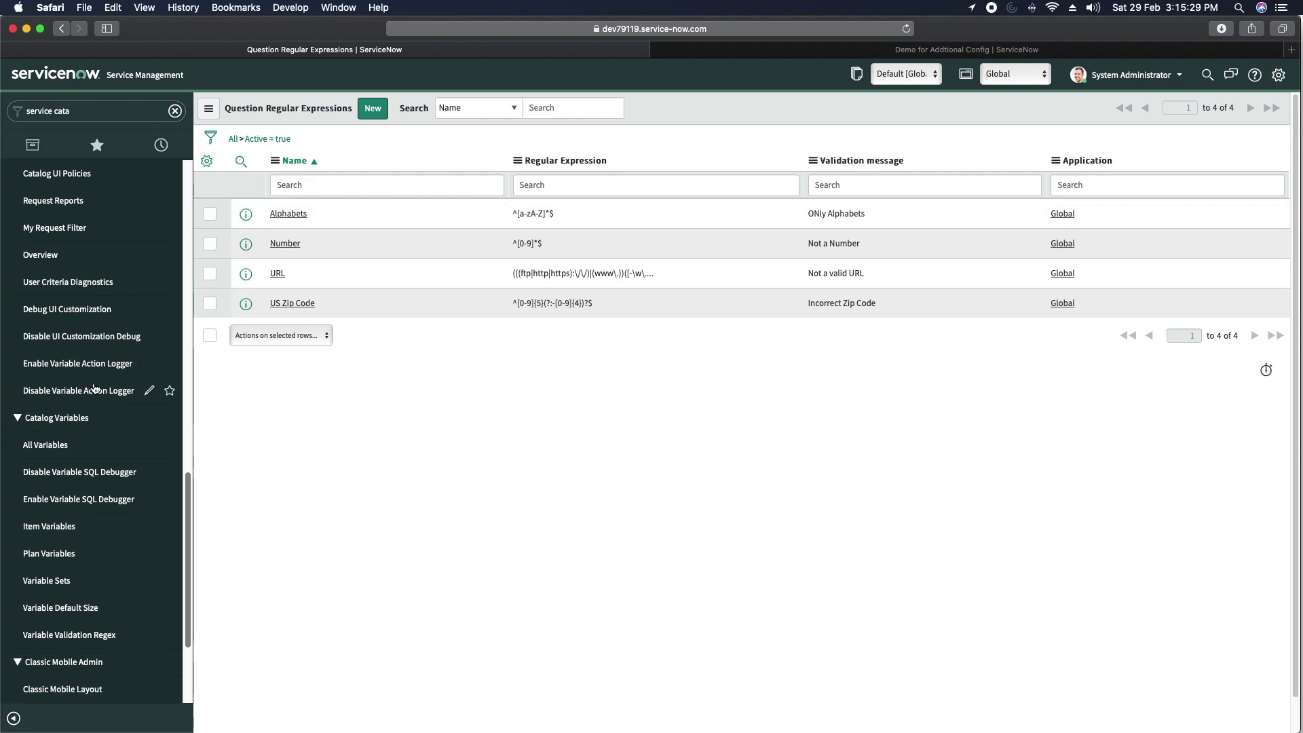
scroll(114, 389, up, 6)
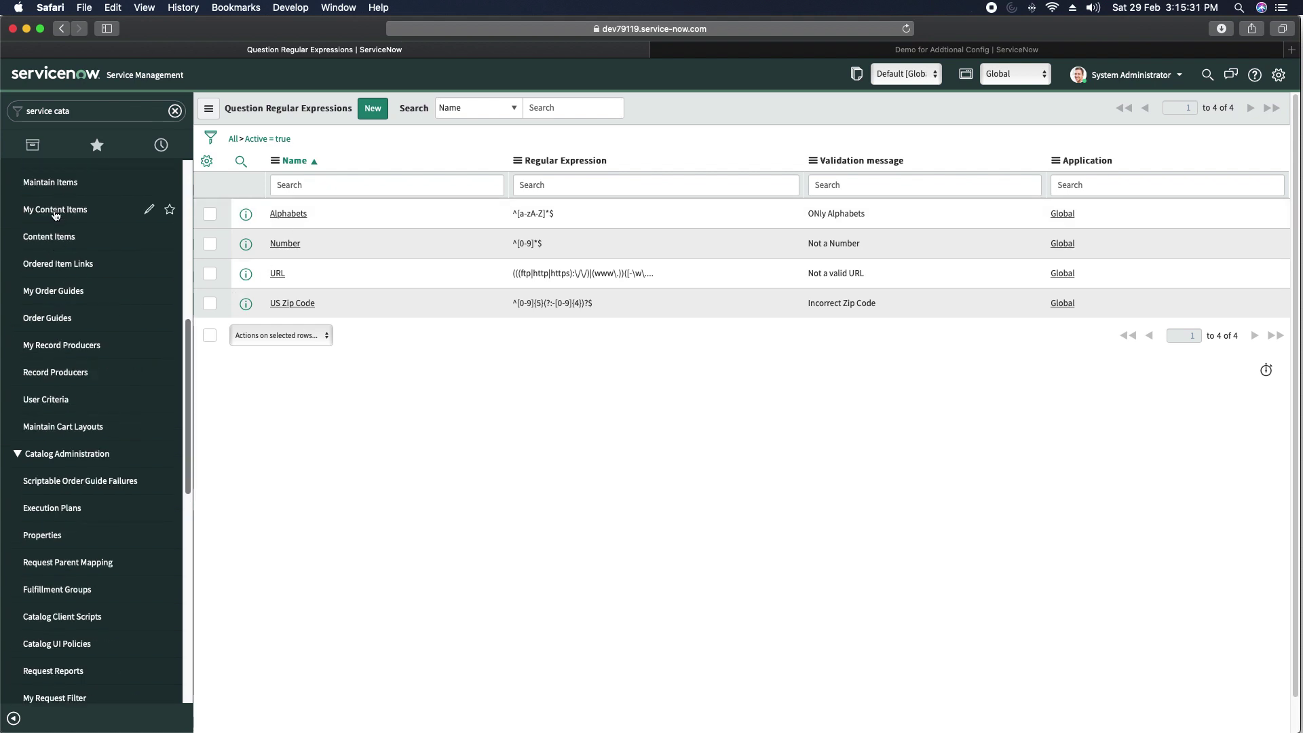
click(53, 182)
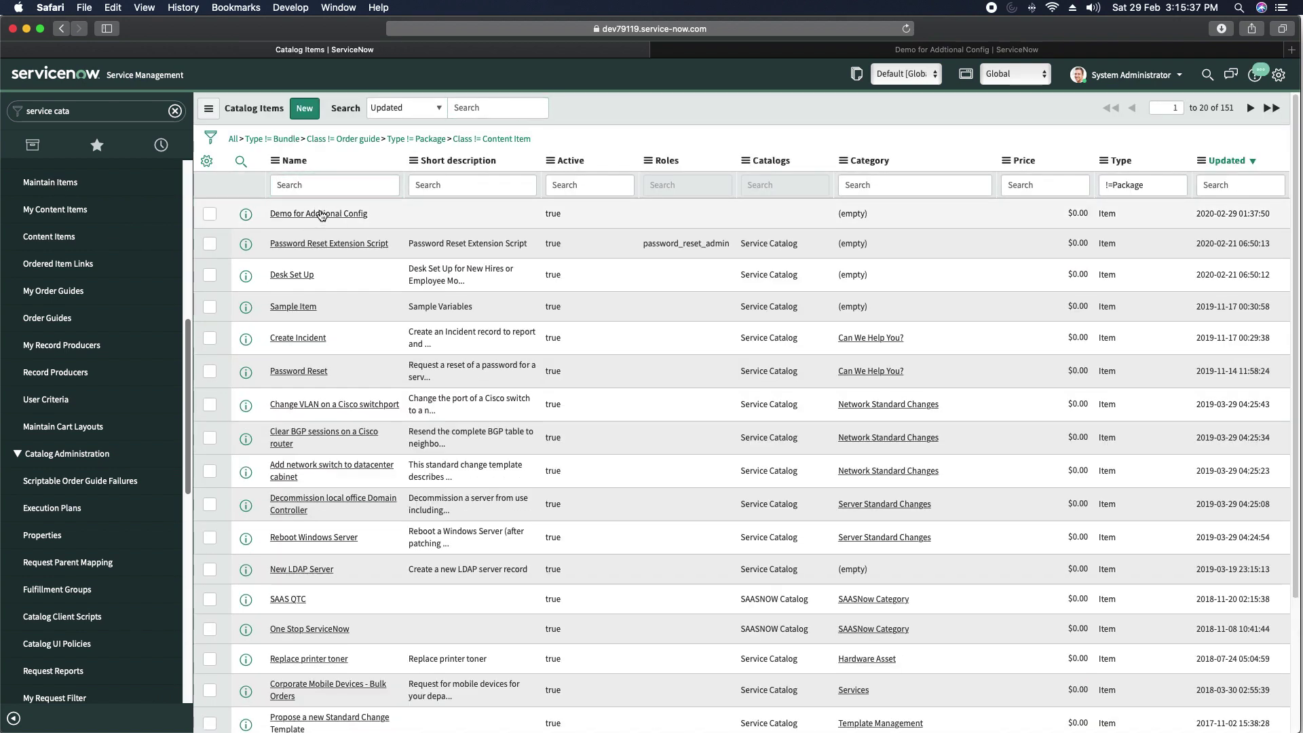
click(322, 216)
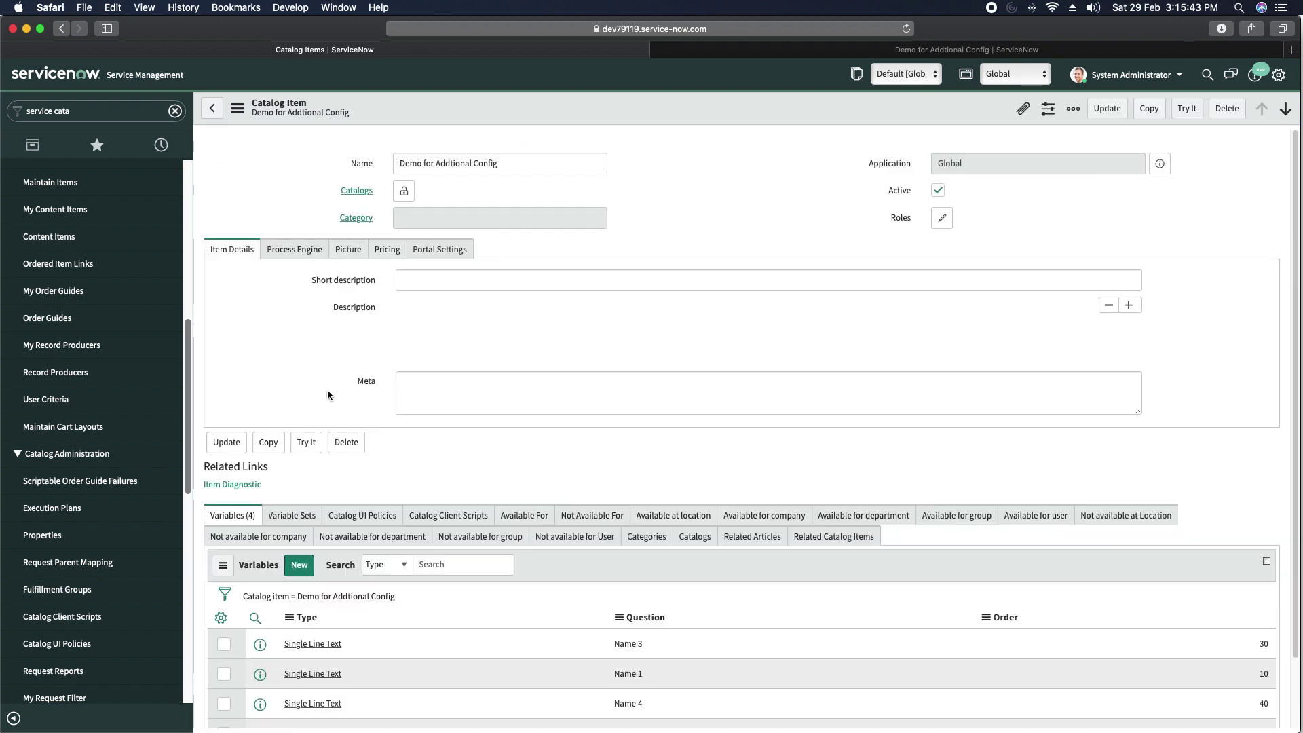
scroll(353, 401, down, 5)
scroll(370, 419, down, 1)
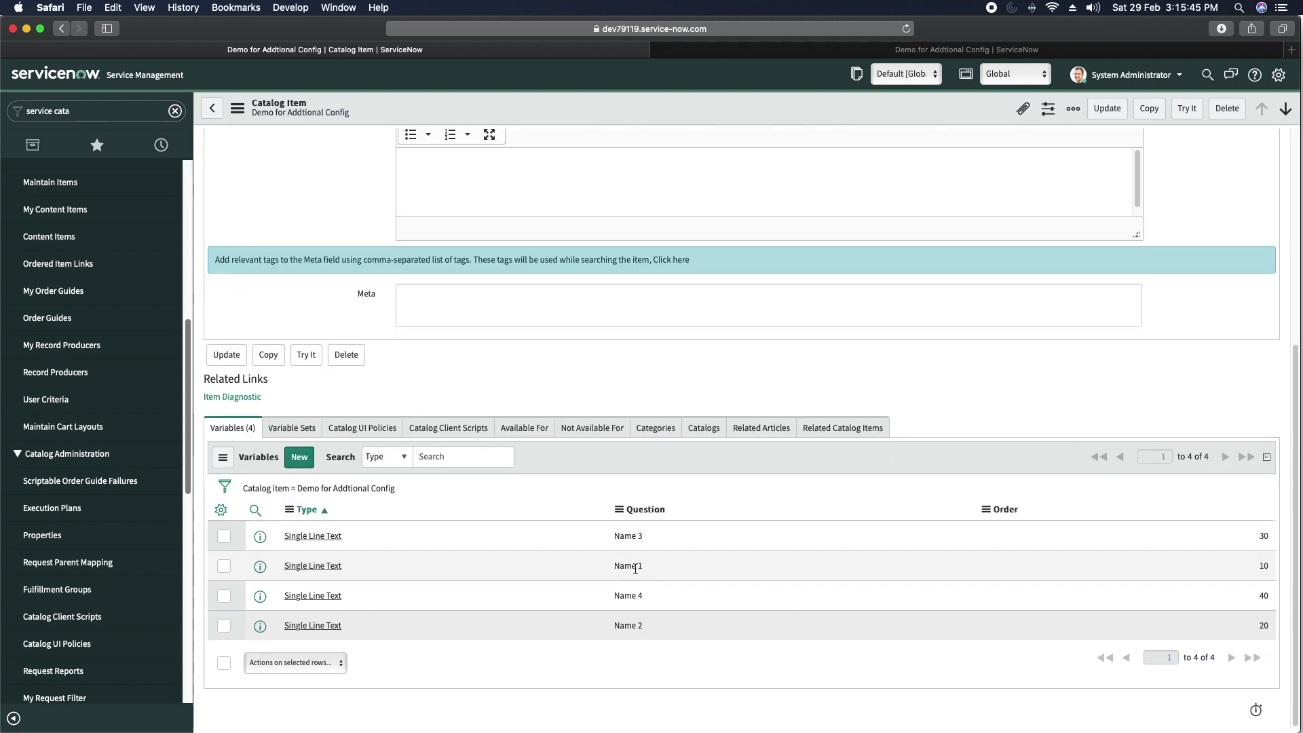
click(307, 567)
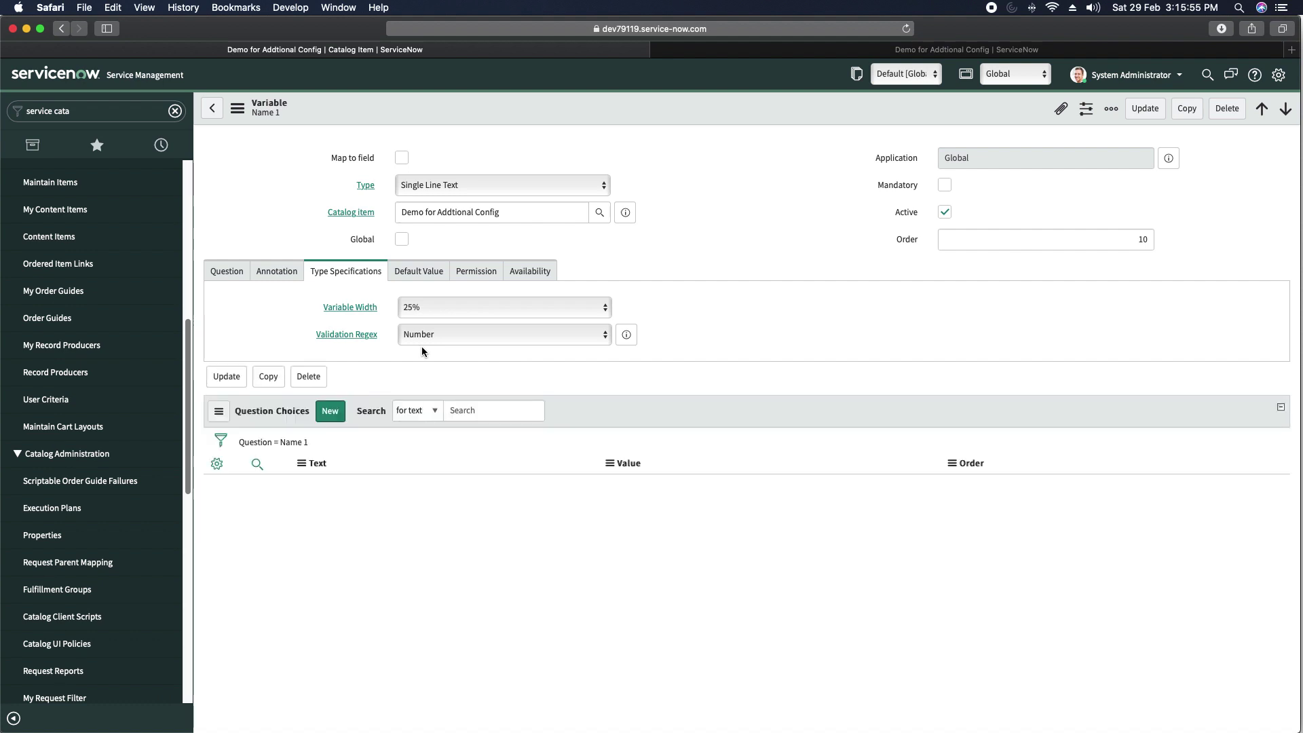
- Set the Name 1 variable's Validation Regex to Alphabets and save the record
click(456, 397)
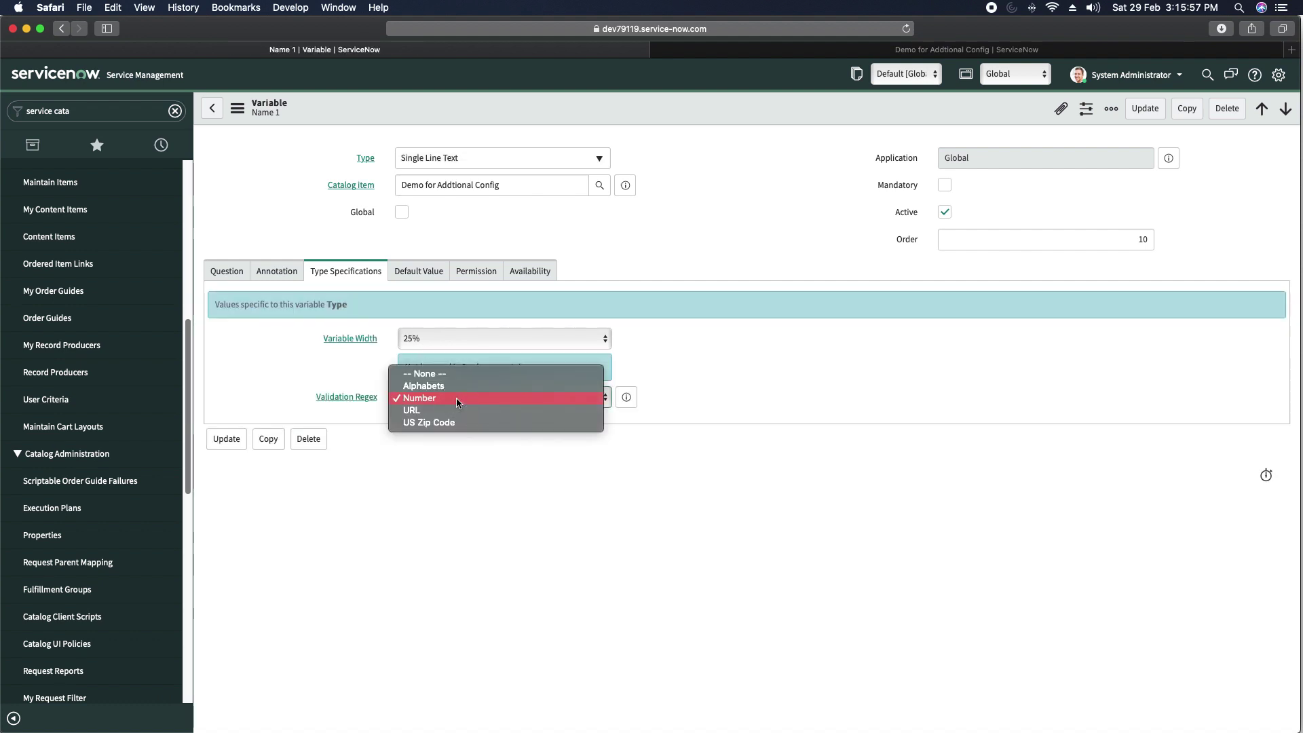
click(434, 386)
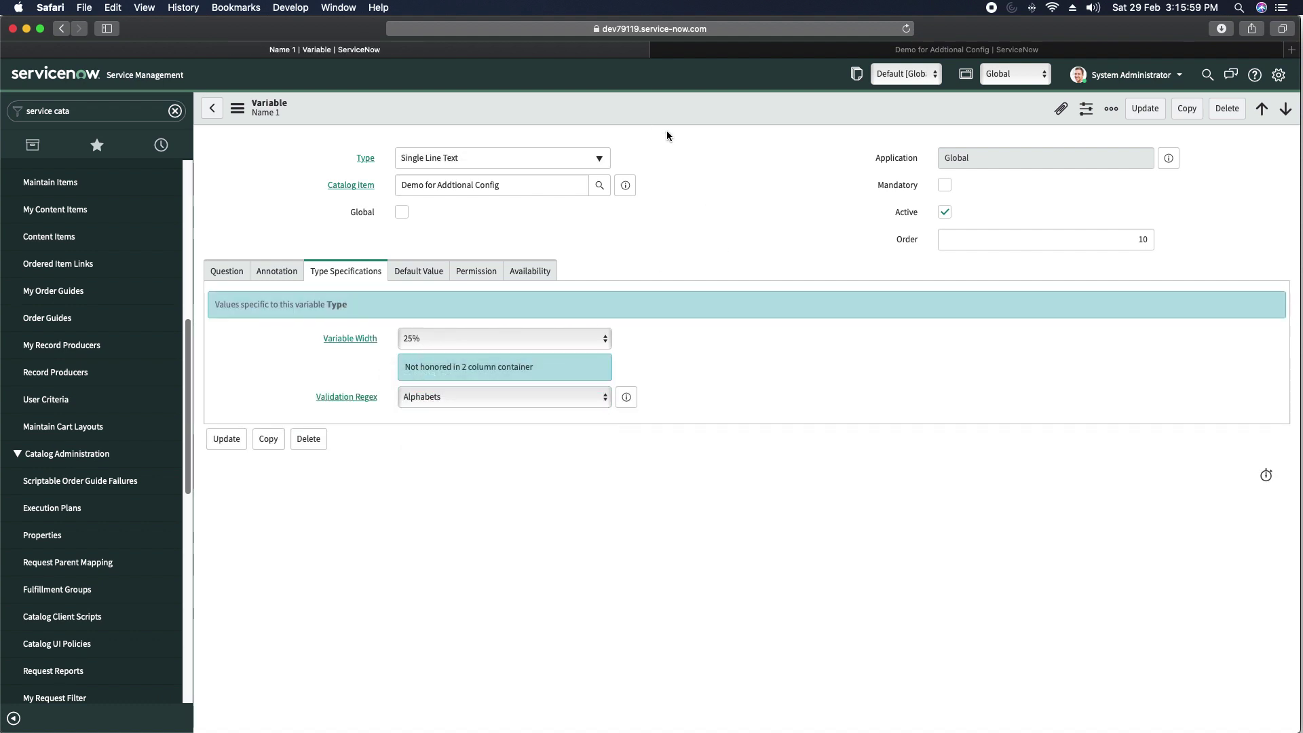
right_click(703, 111)
click(733, 125)
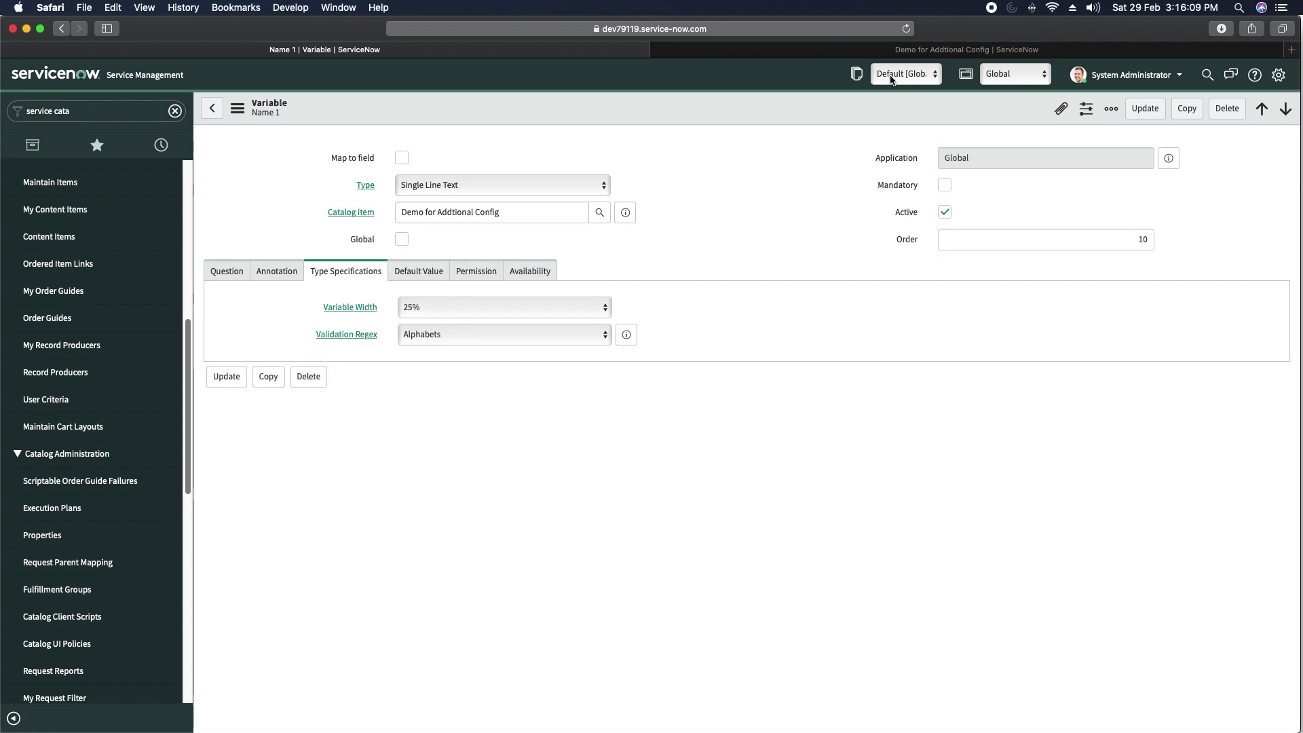
- Reload the item's order form and test the Name 1 field with "sdsdsdsd" and with "323232323"
click(959, 50)
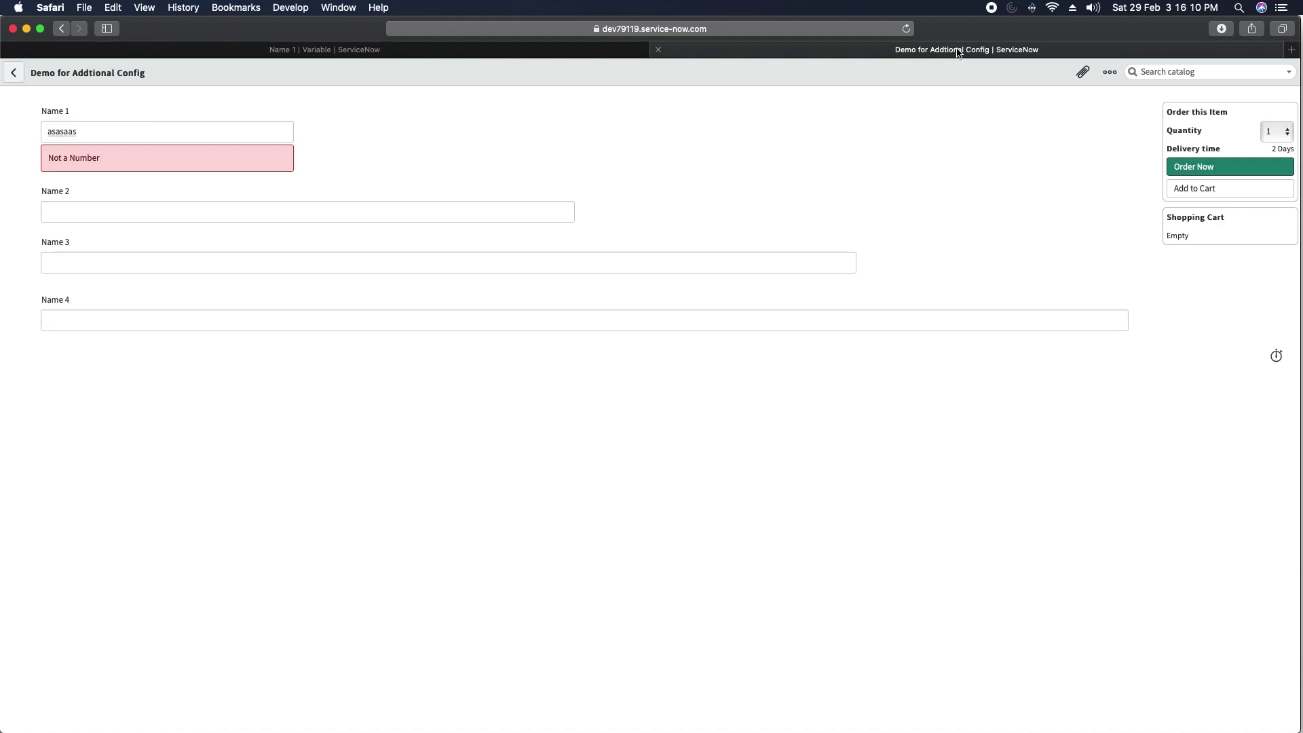
click(908, 29)
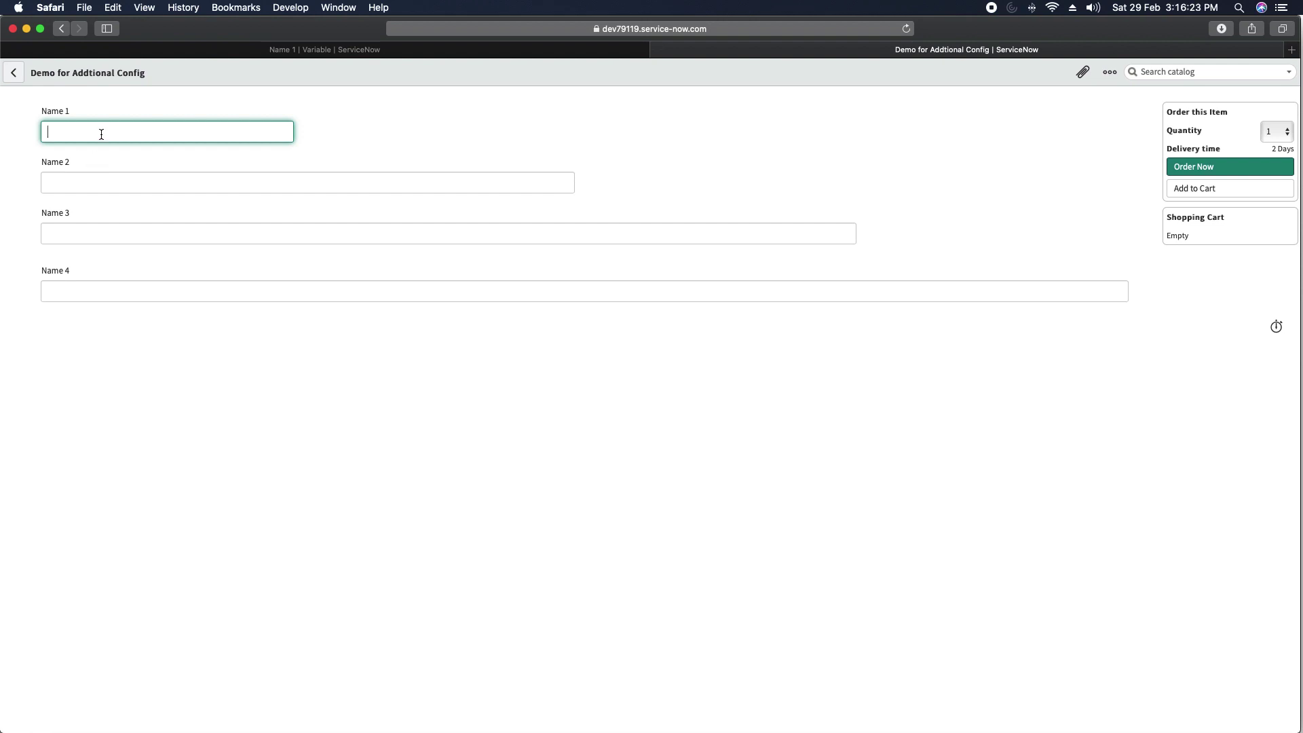
text(sdsdsdsd)
click(482, 148)
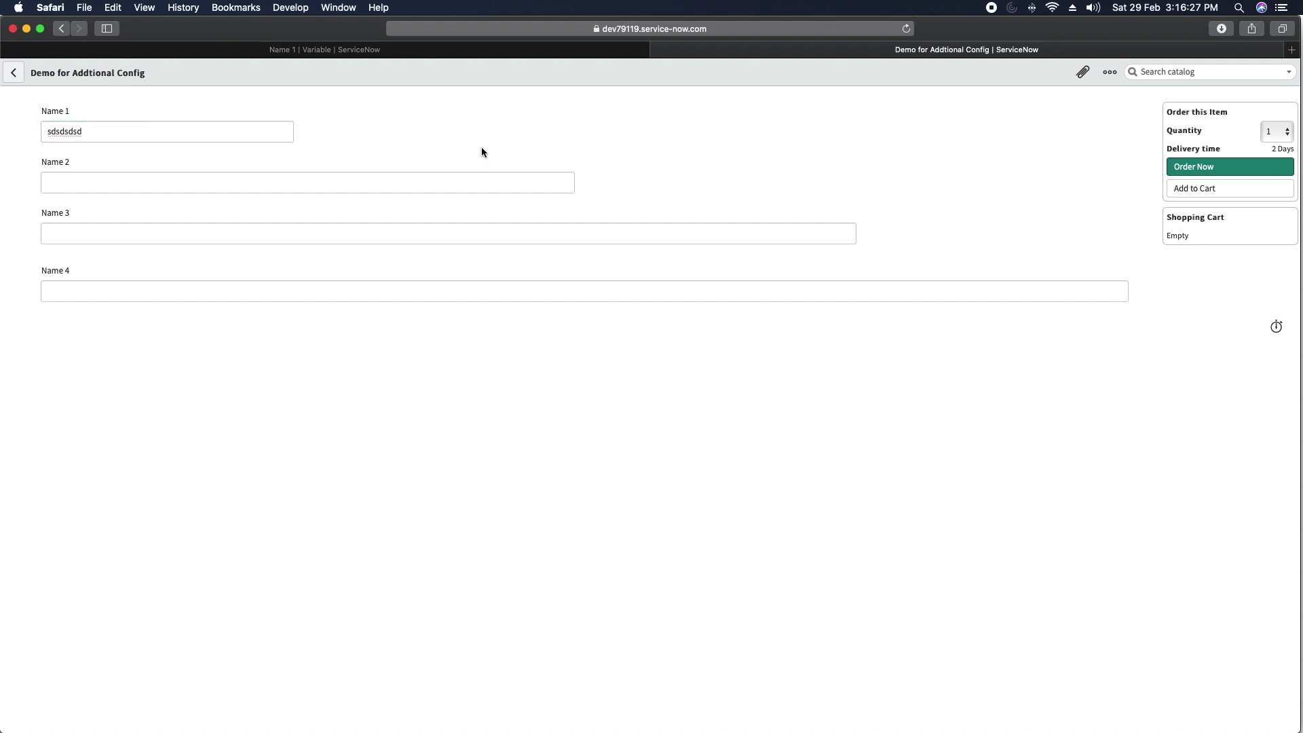
double_click(124, 132)
text(323232323)
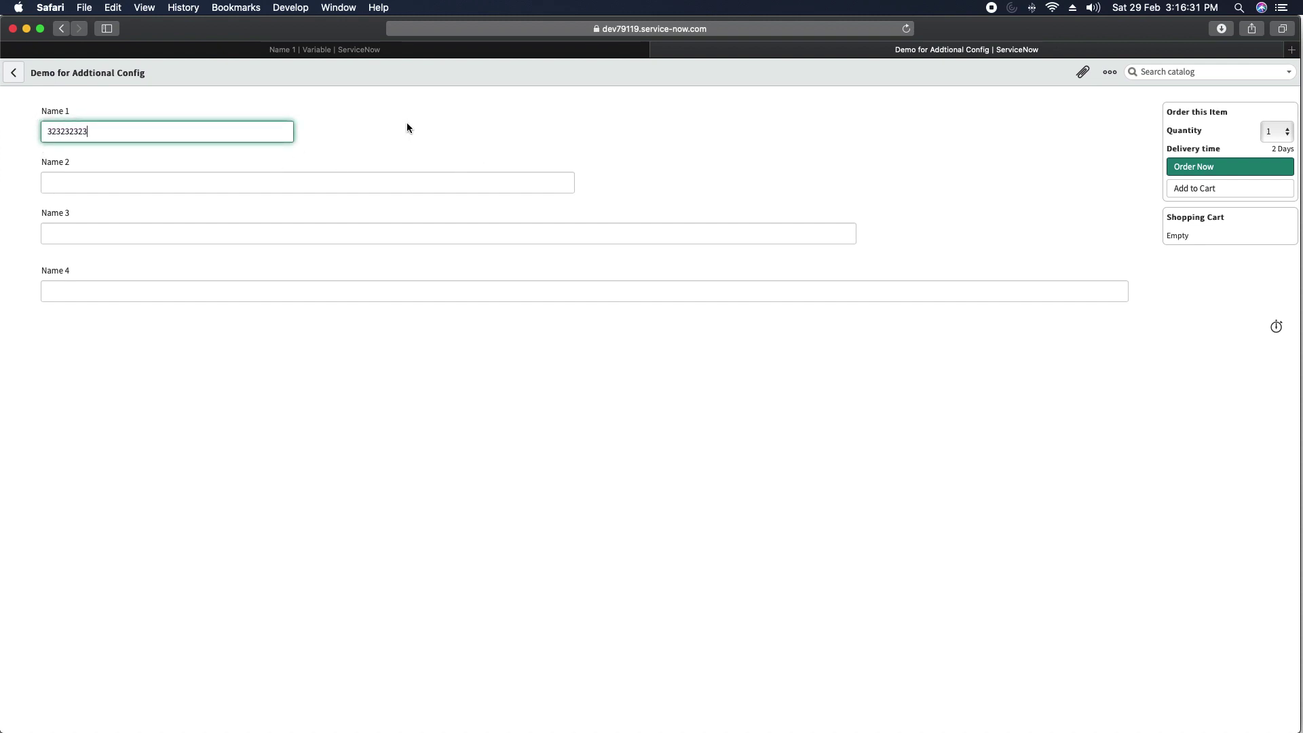
click(407, 128)
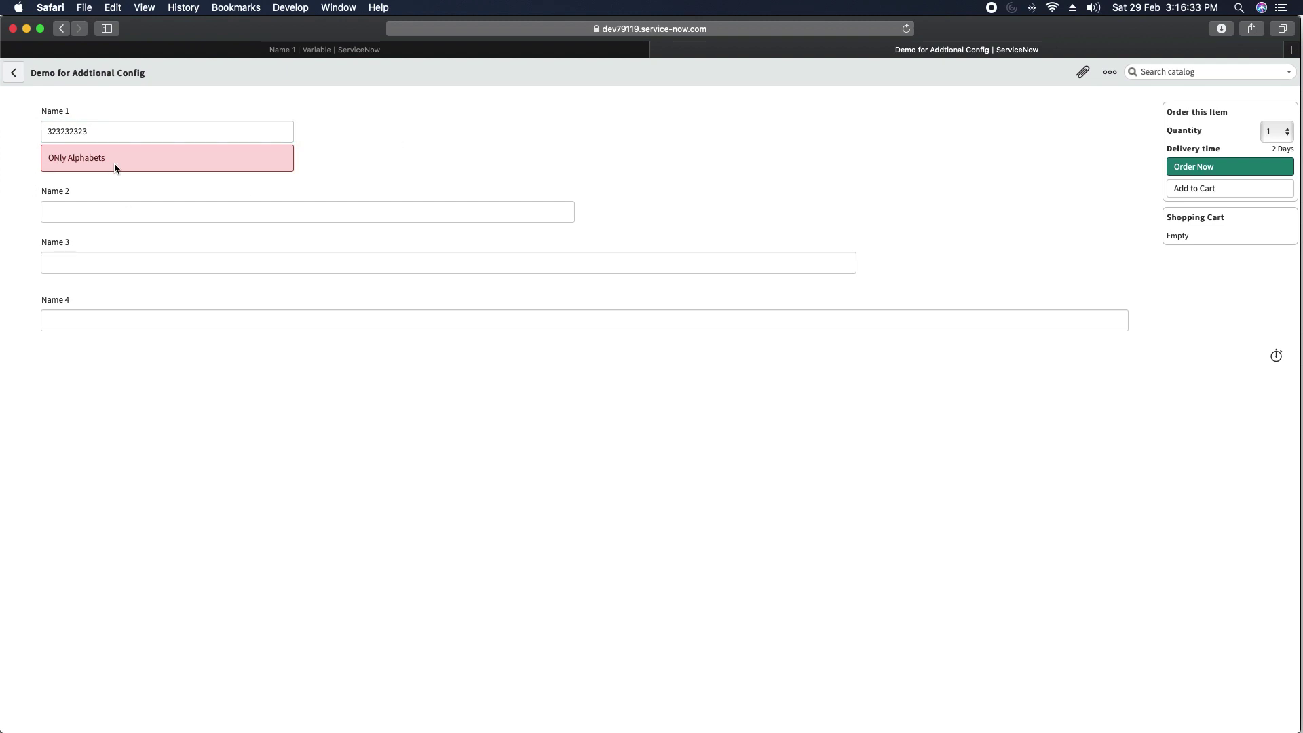
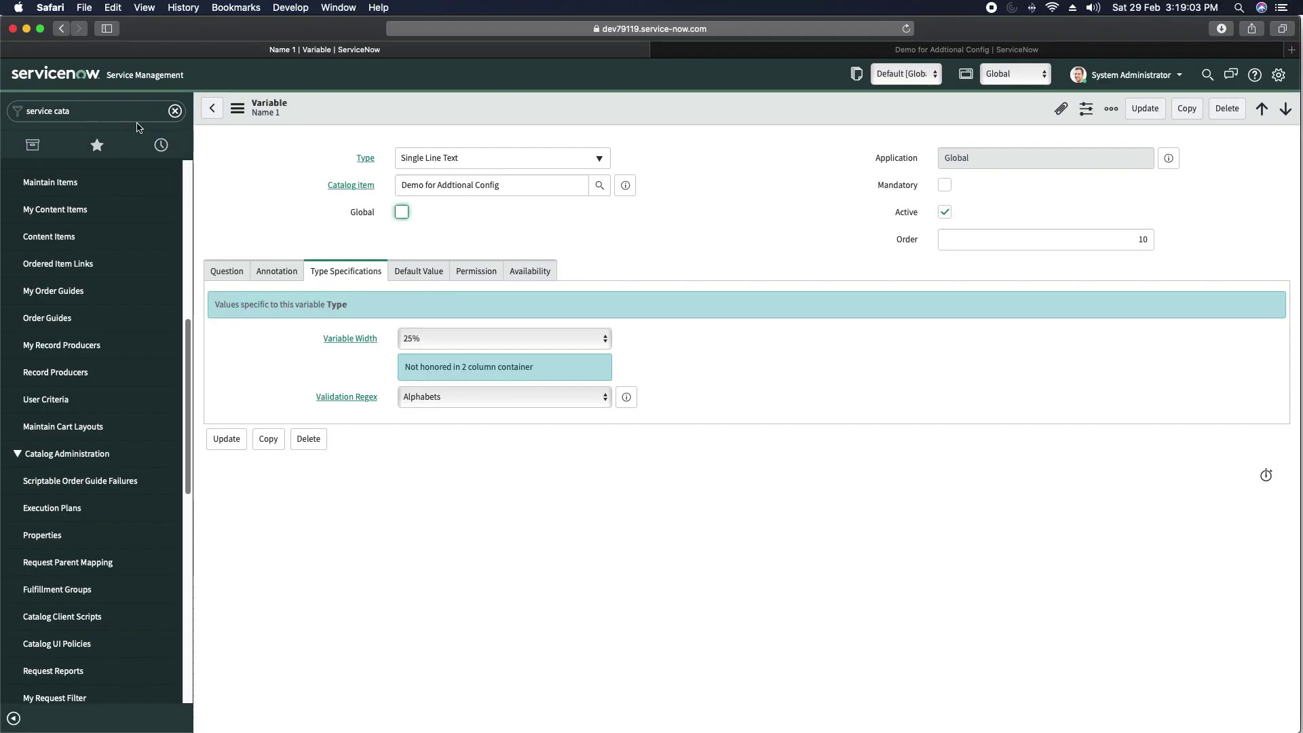
- Find the Data Lookup Definitions module by filtering the navigator for "data loo" and open its list
click(137, 112)
text(d)
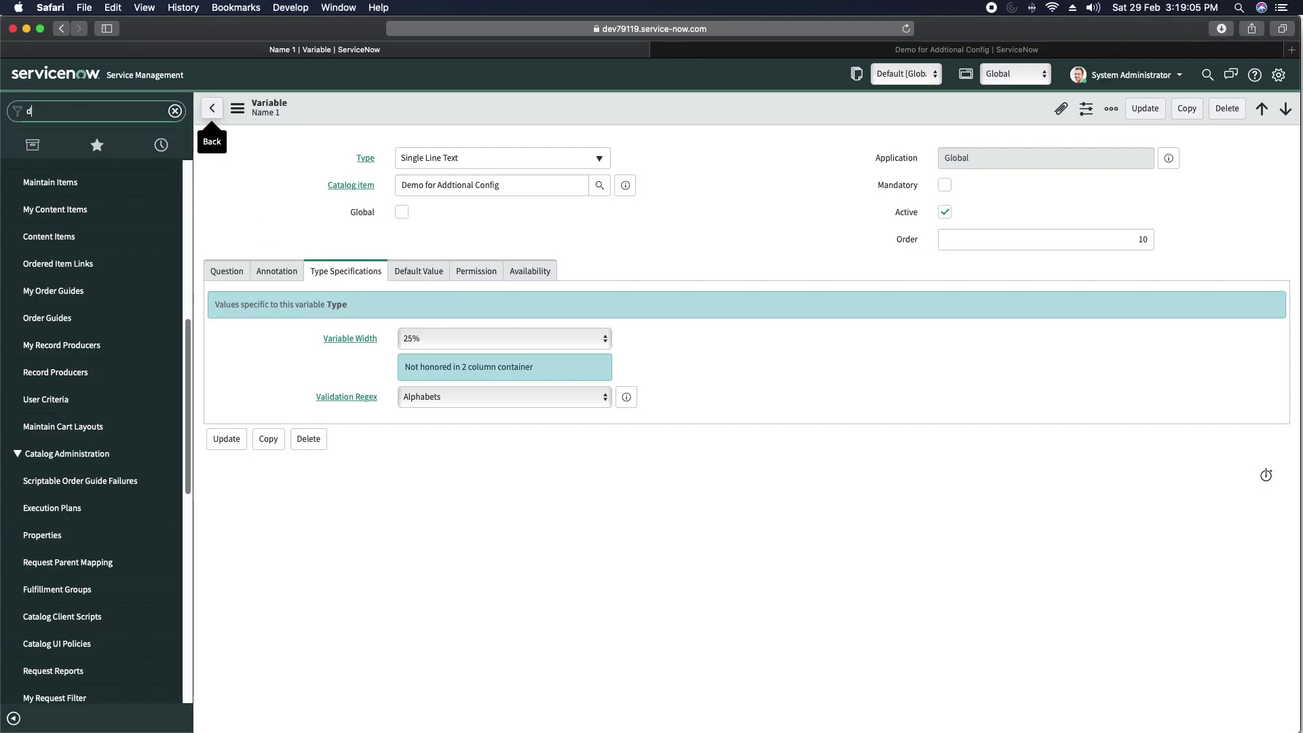
text(ata loo)
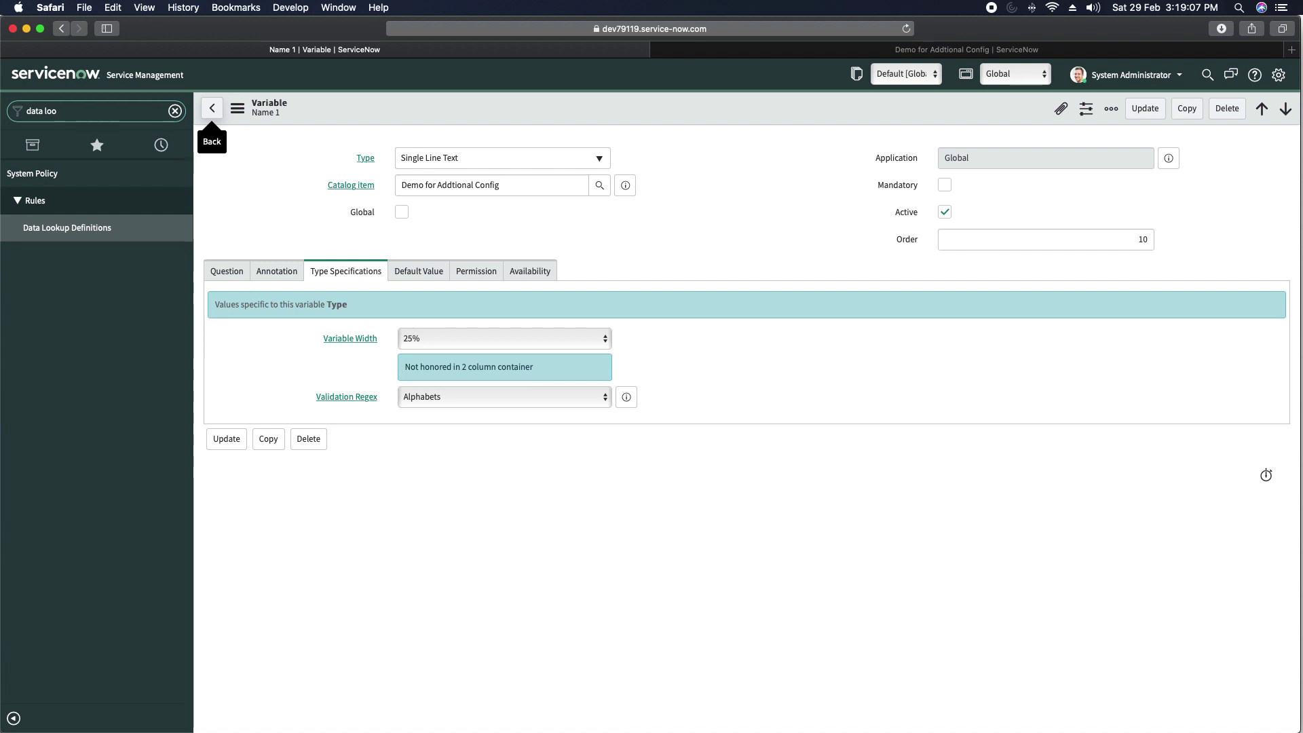
click(58, 234)
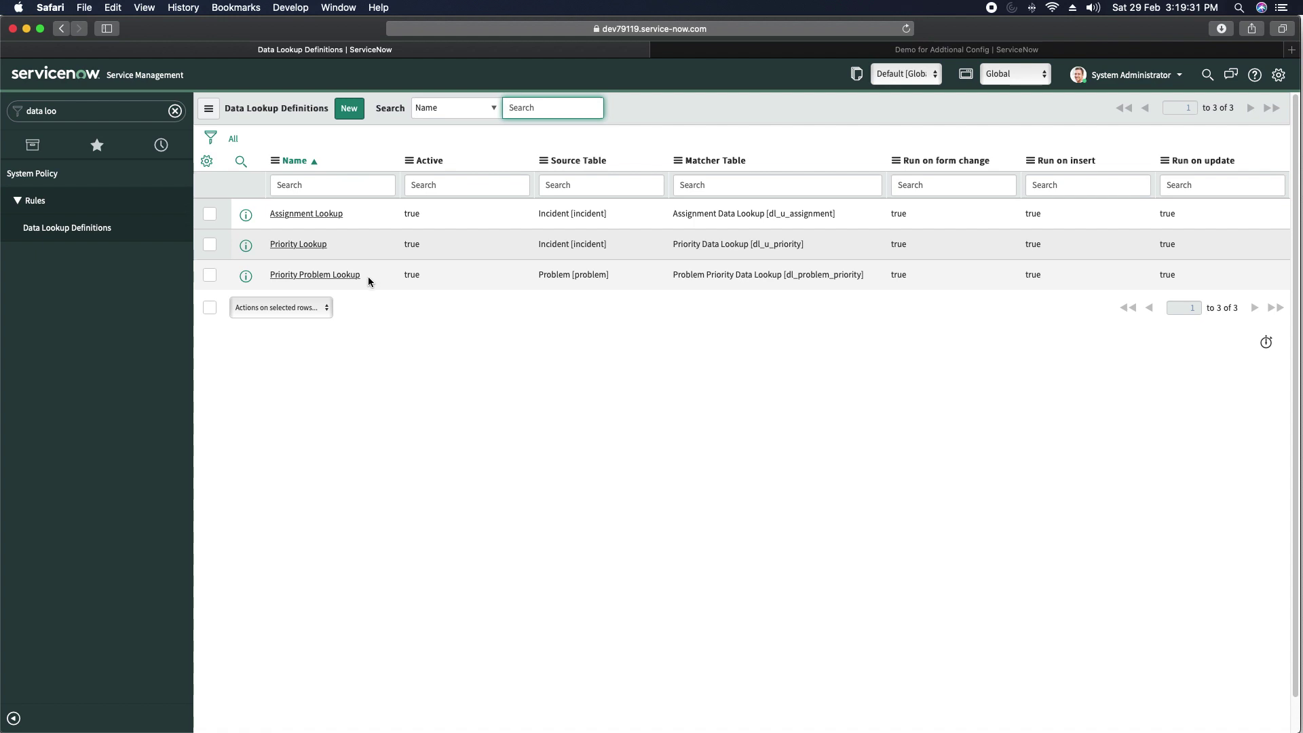
- Start a new Catalog Data Lookup Rule and review the tables offered for its Matcher Table
click(349, 112)
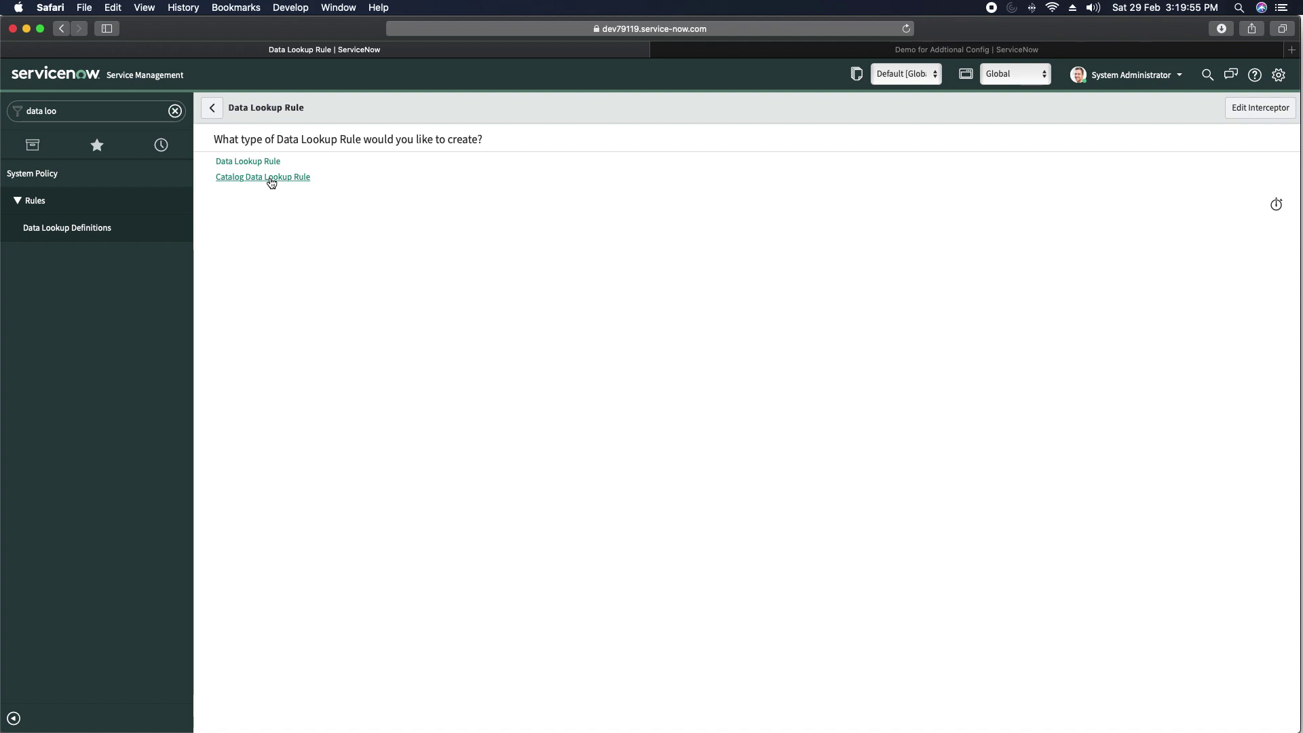
click(271, 177)
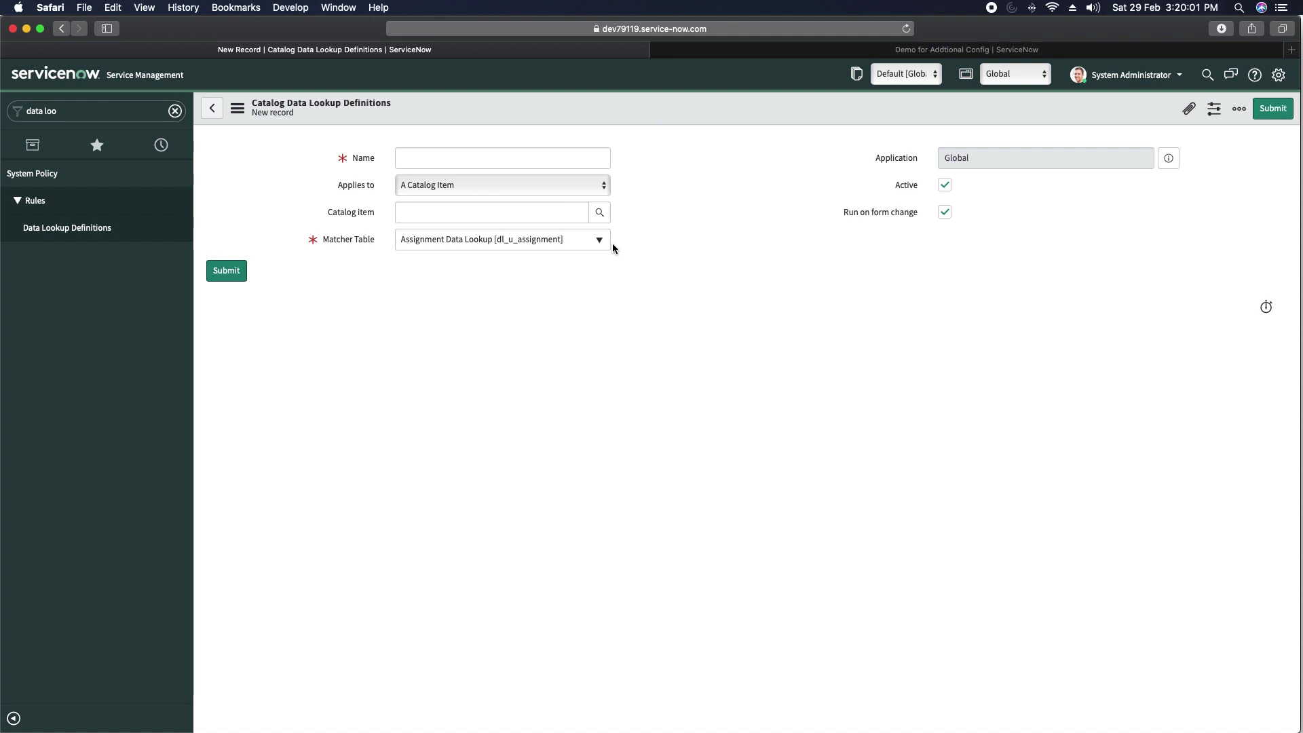
click(446, 245)
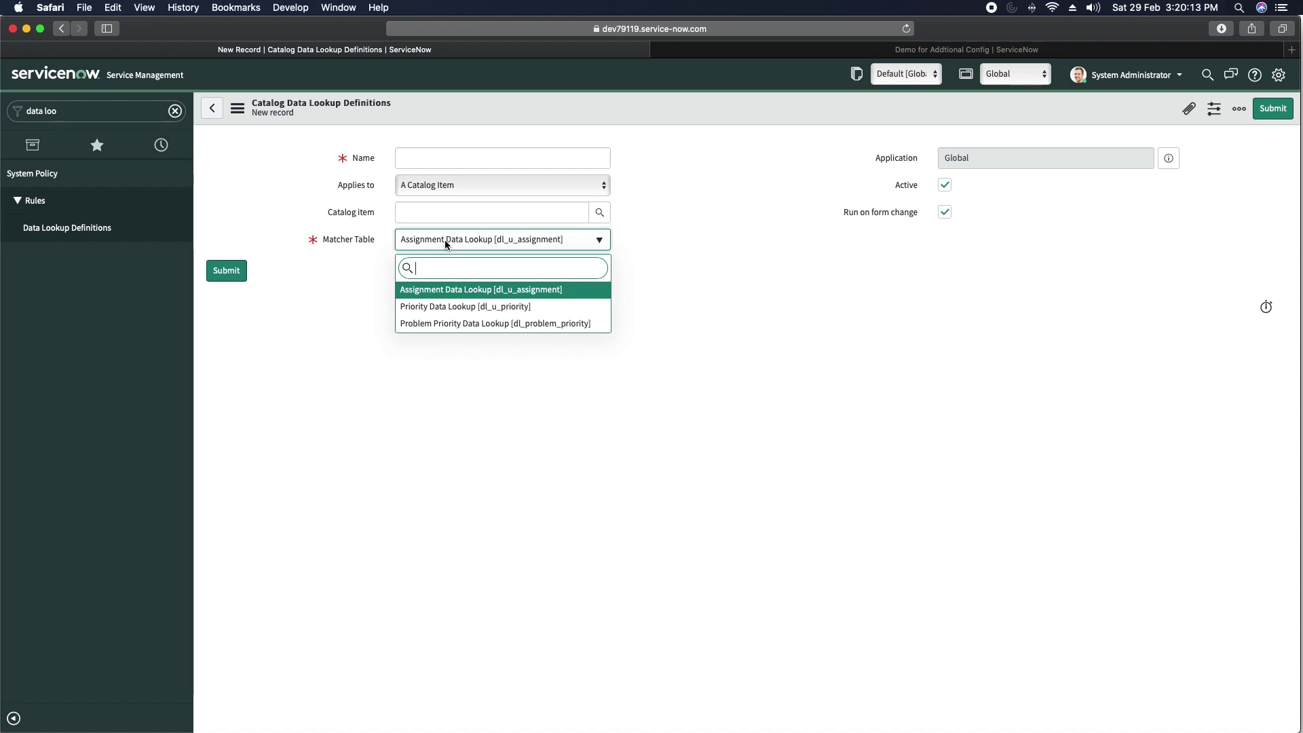
click(661, 253)
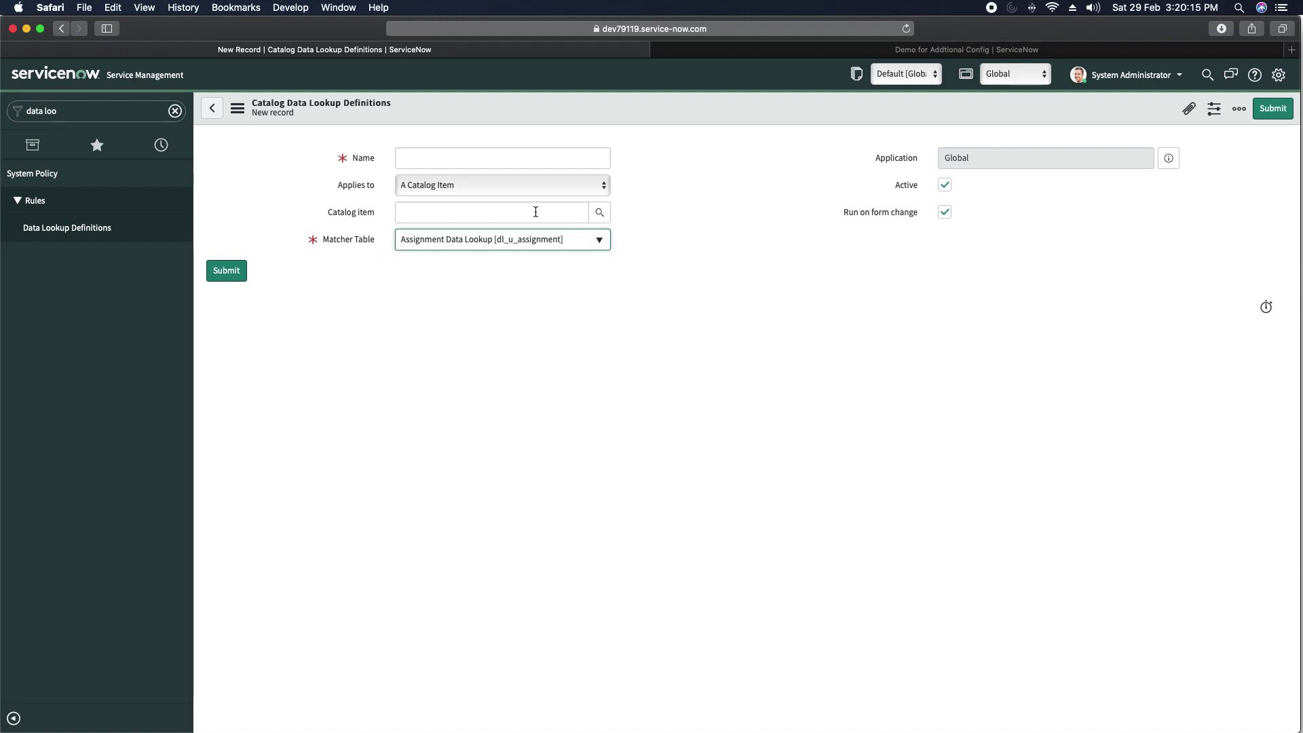
- Open the Tables list under System Definition and start a new table record
click(135, 112)
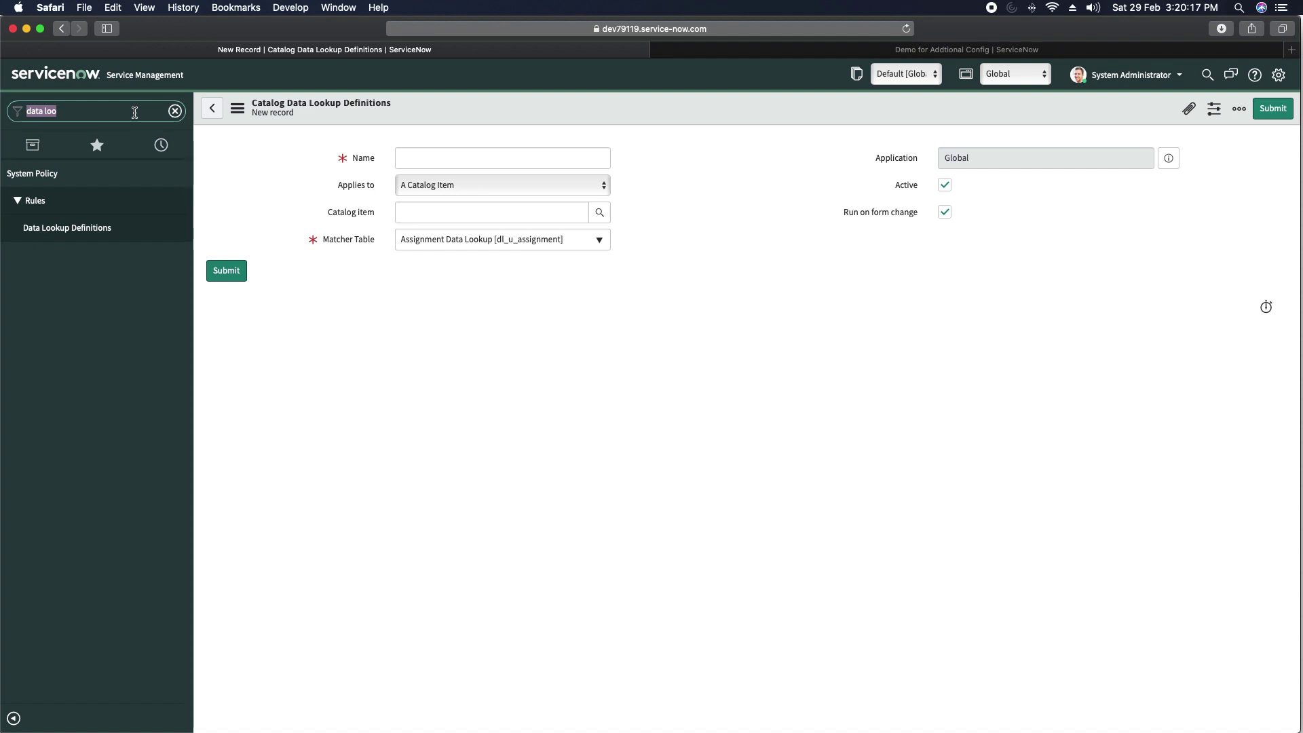
text(tables)
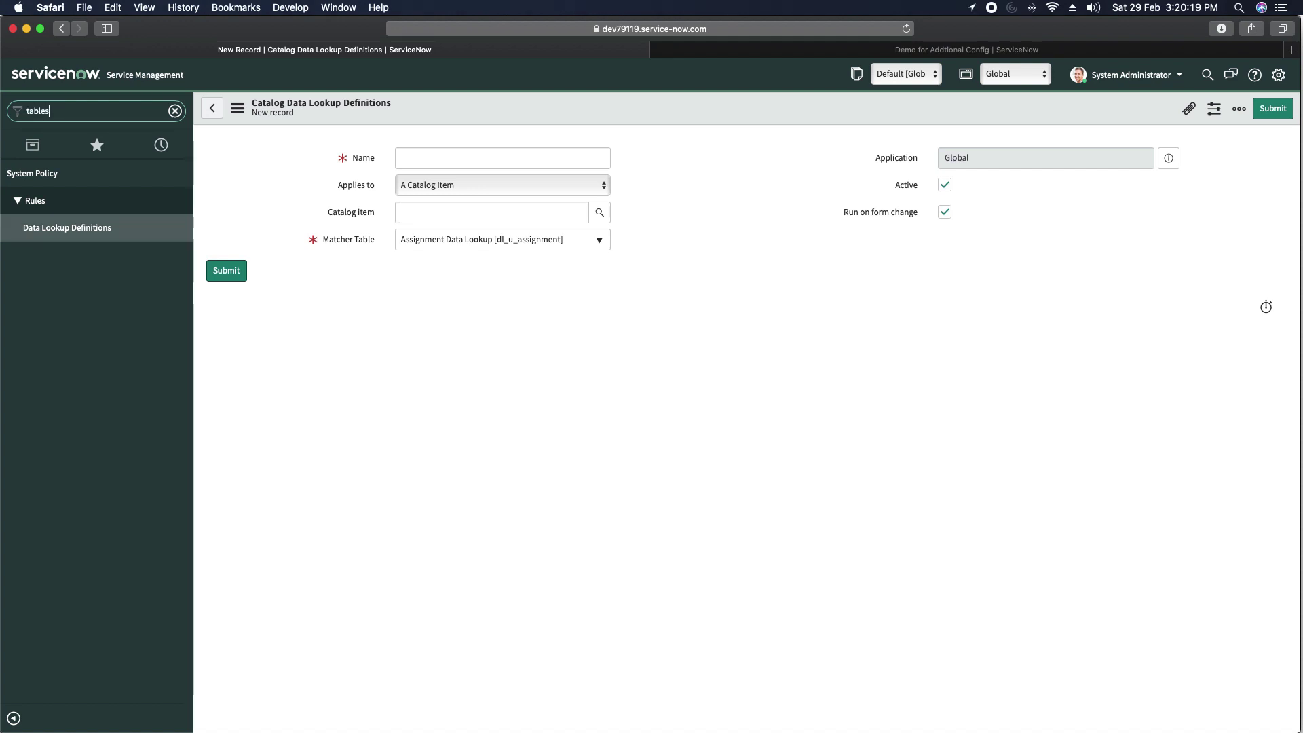
scroll(106, 408, down, 4)
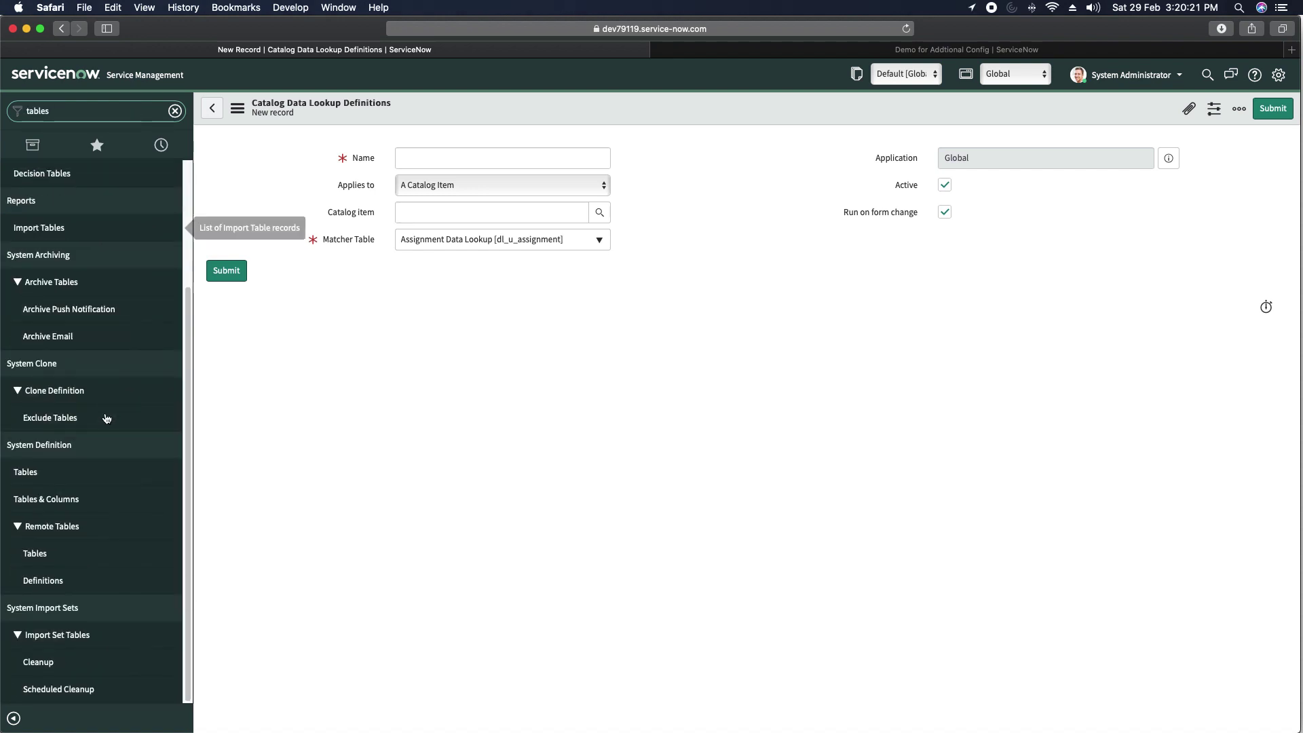
click(20, 475)
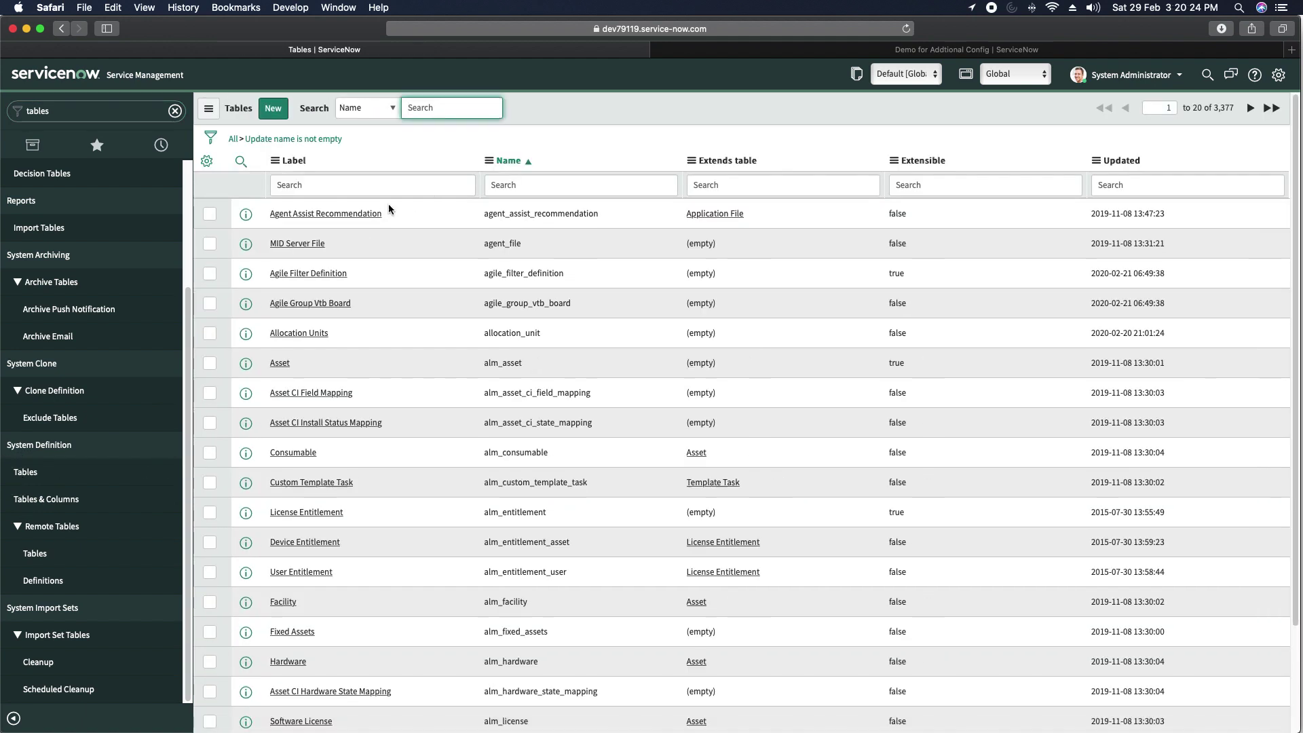
click(274, 111)
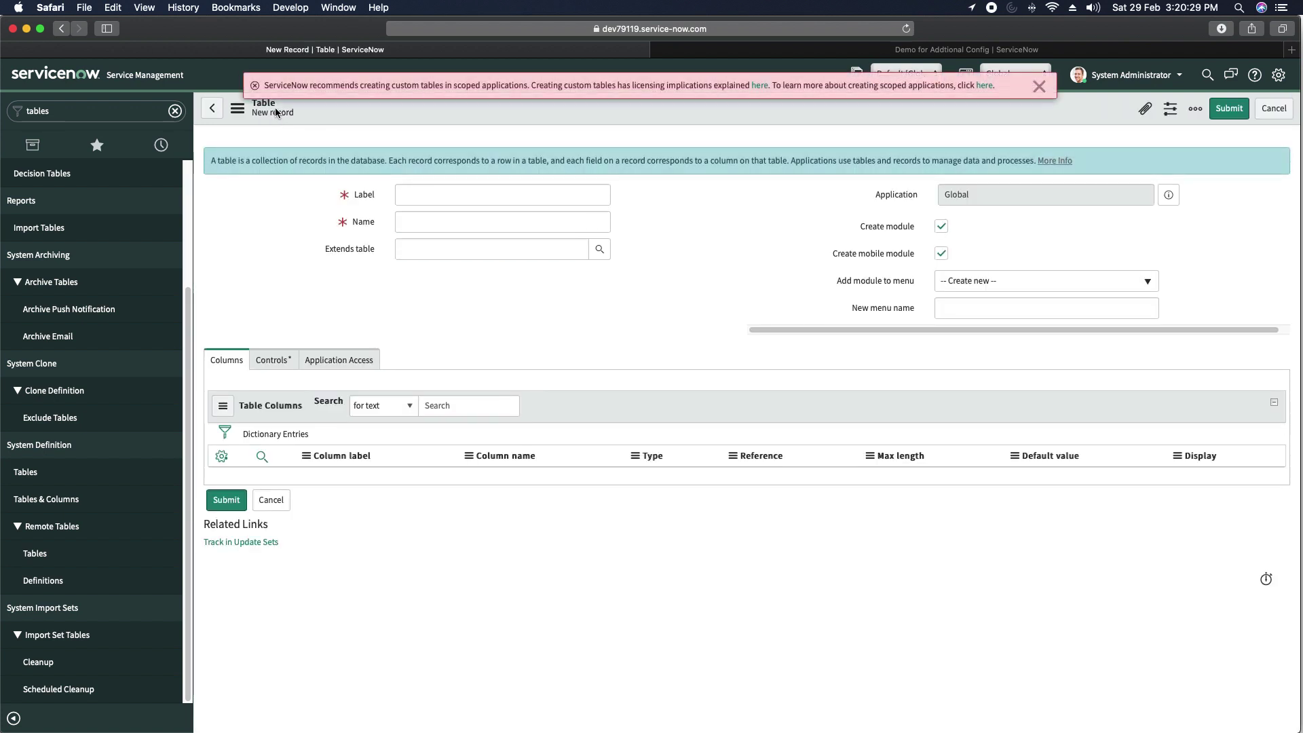
- Label the new table "Test catalog" and make it extend Data Lookup Matcher Rules
click(563, 197)
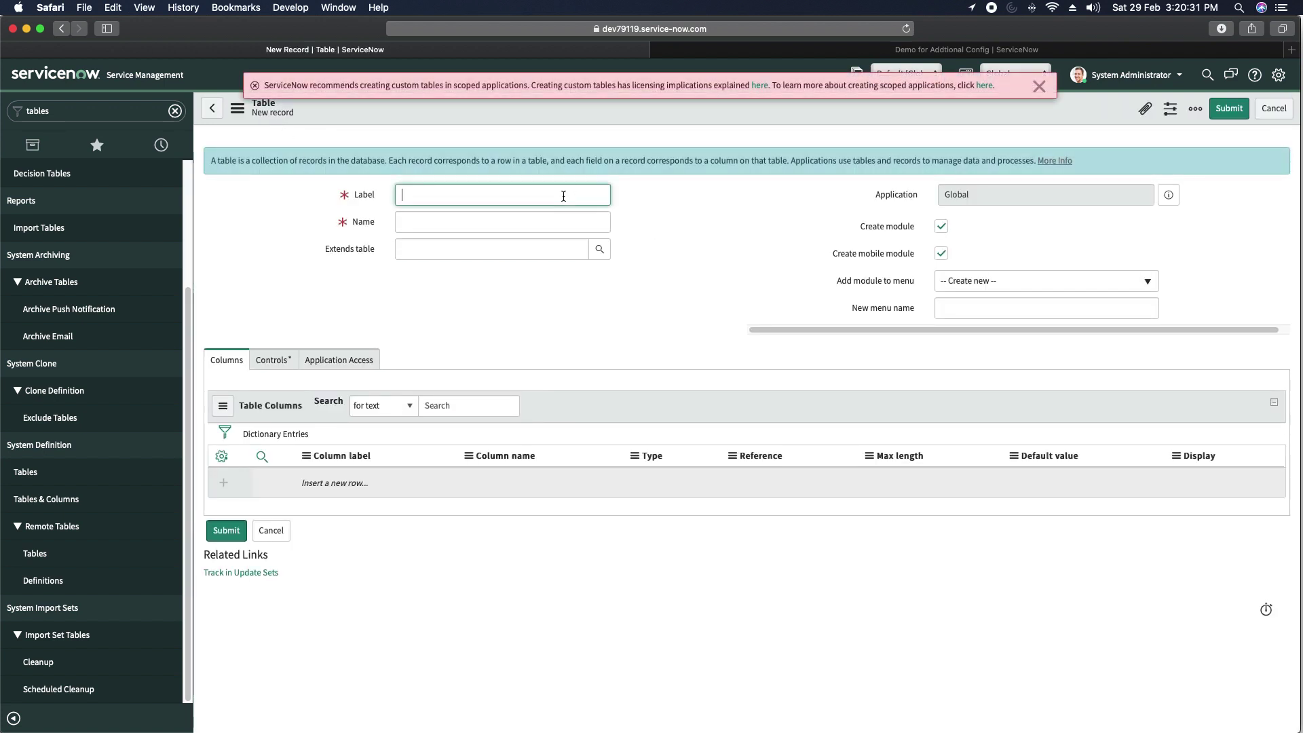
text(Test)
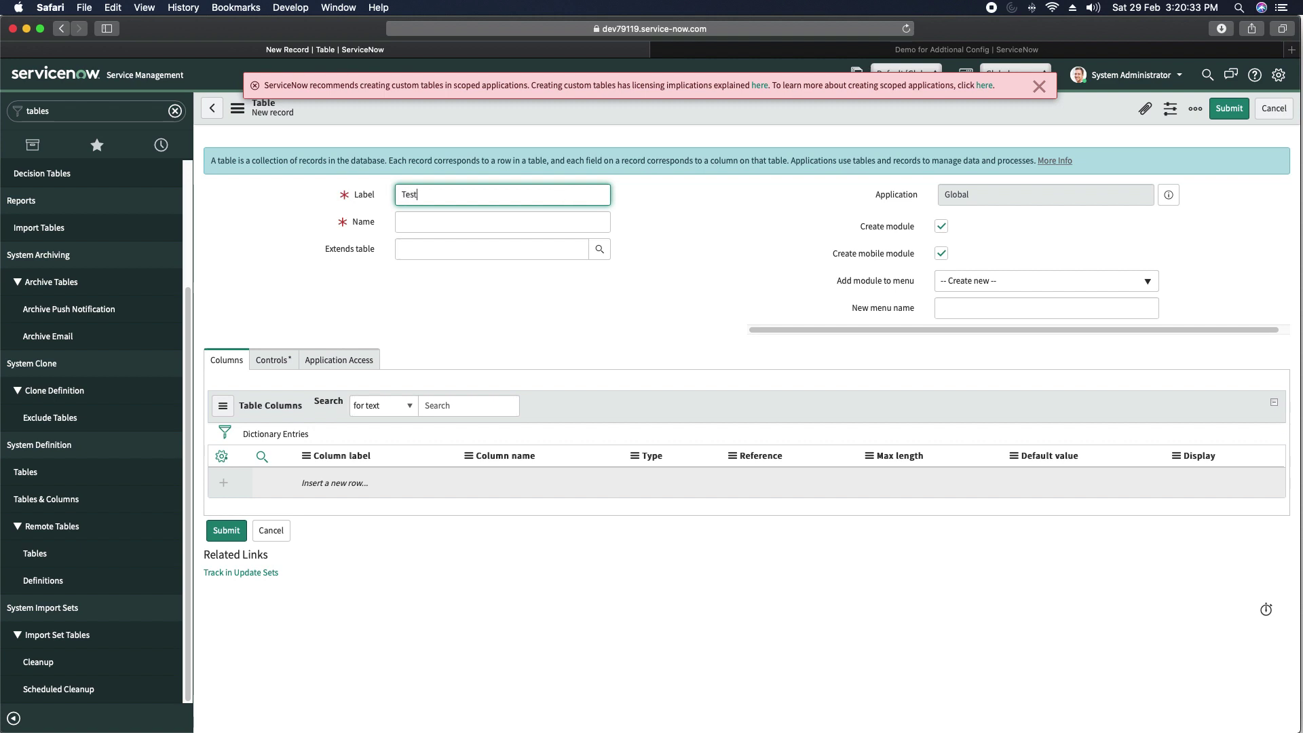
text( catalog)
click(547, 249)
text(data)
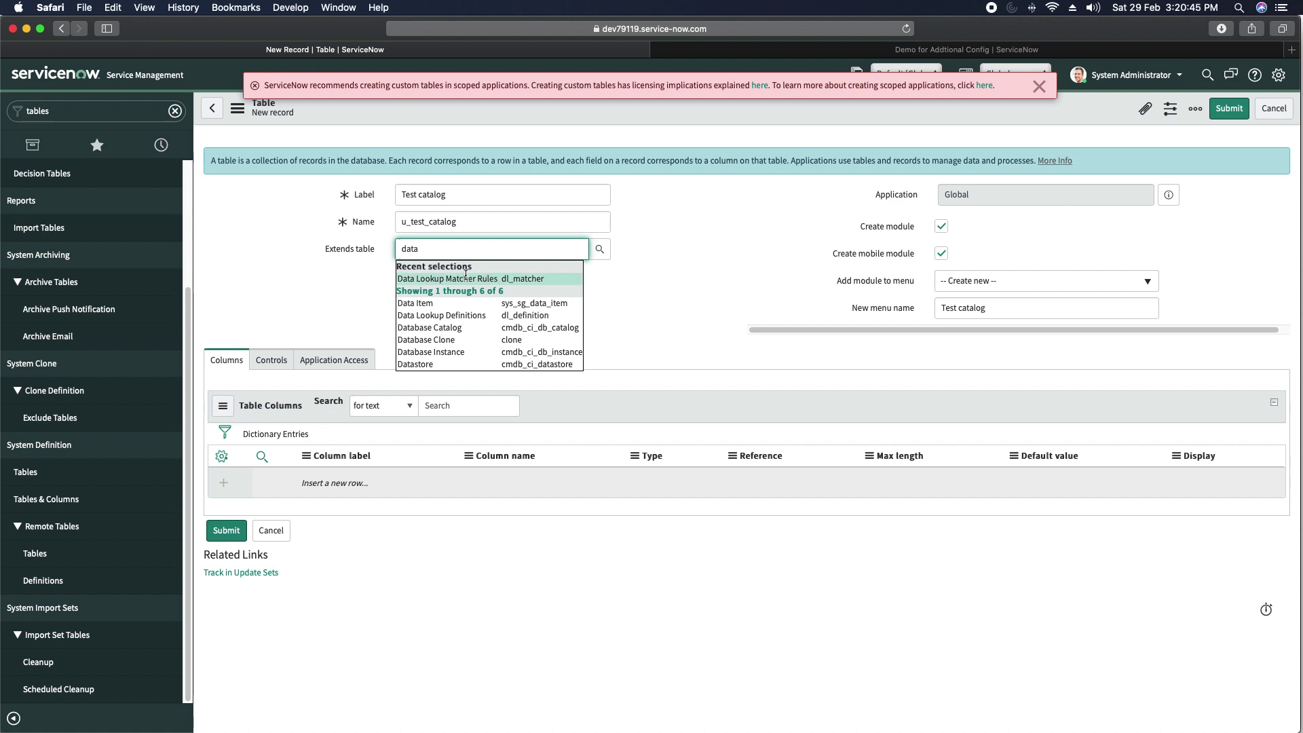
click(466, 278)
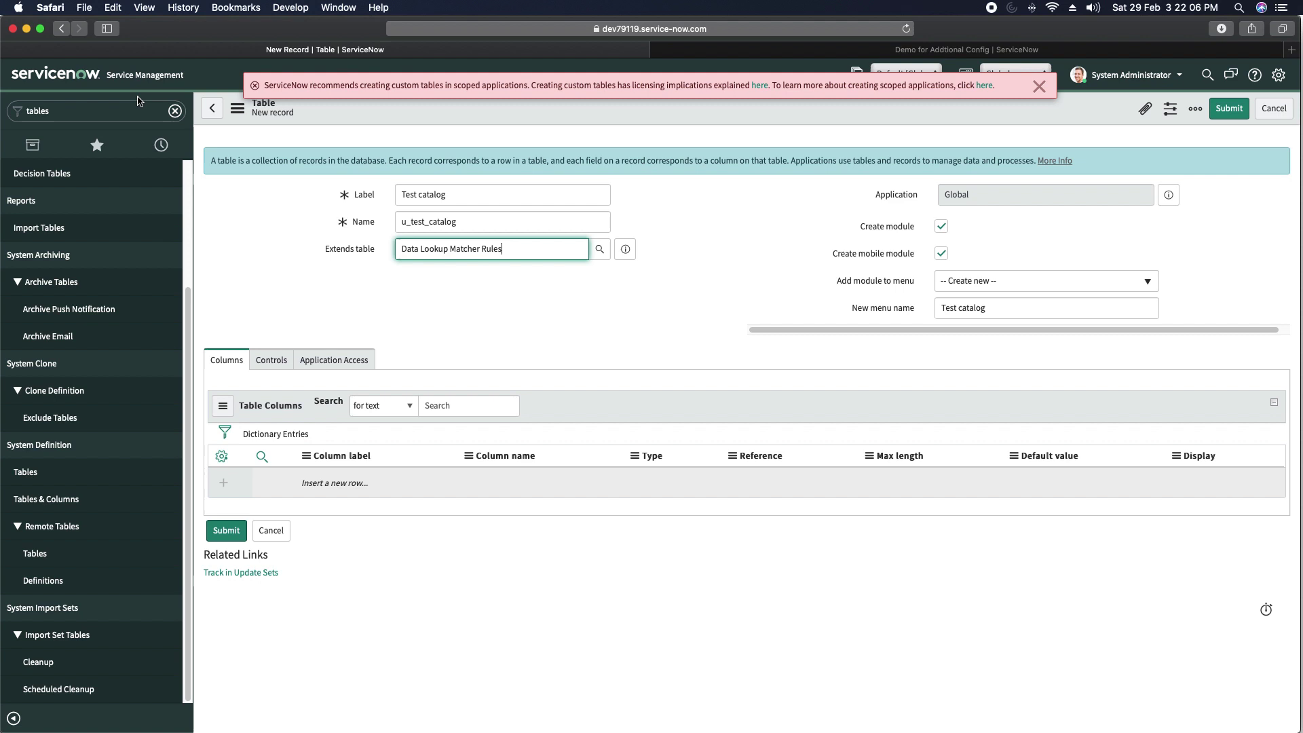
- Filter the navigator for "system pr" and open the Service Catalog properties page
click(141, 112)
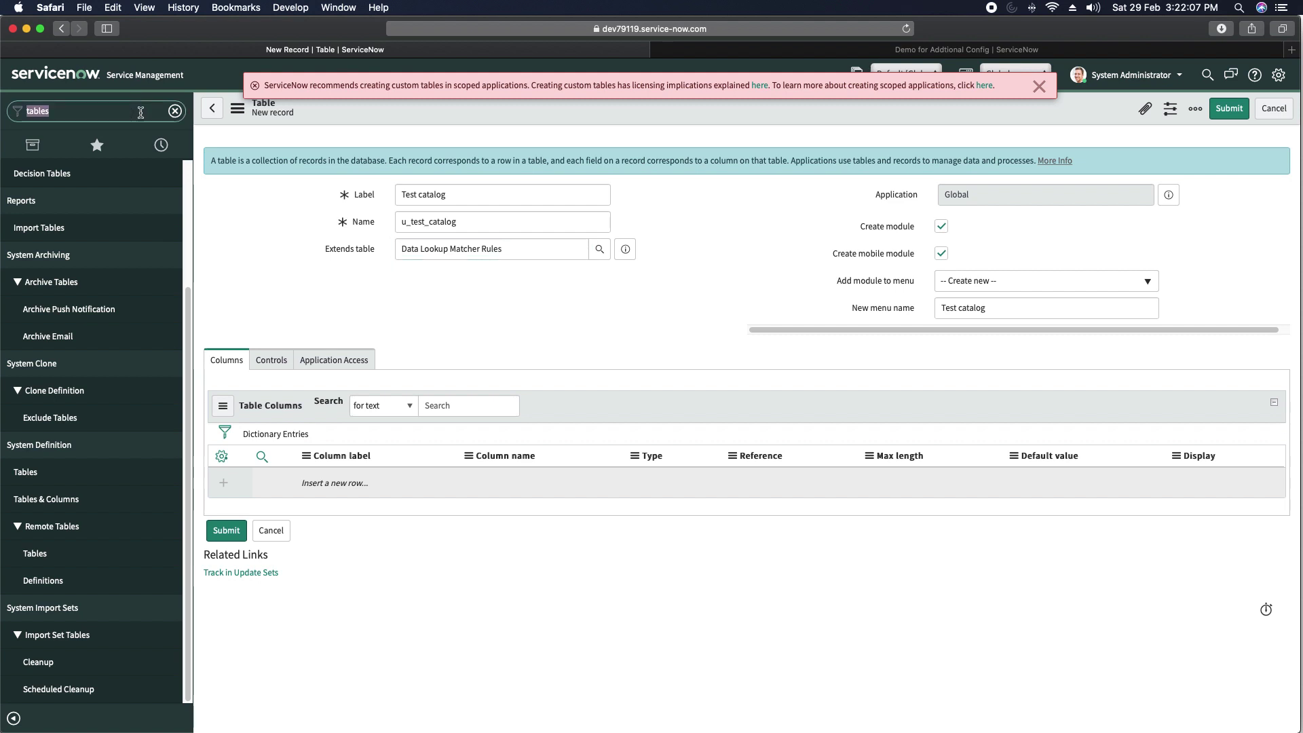
text(sys)
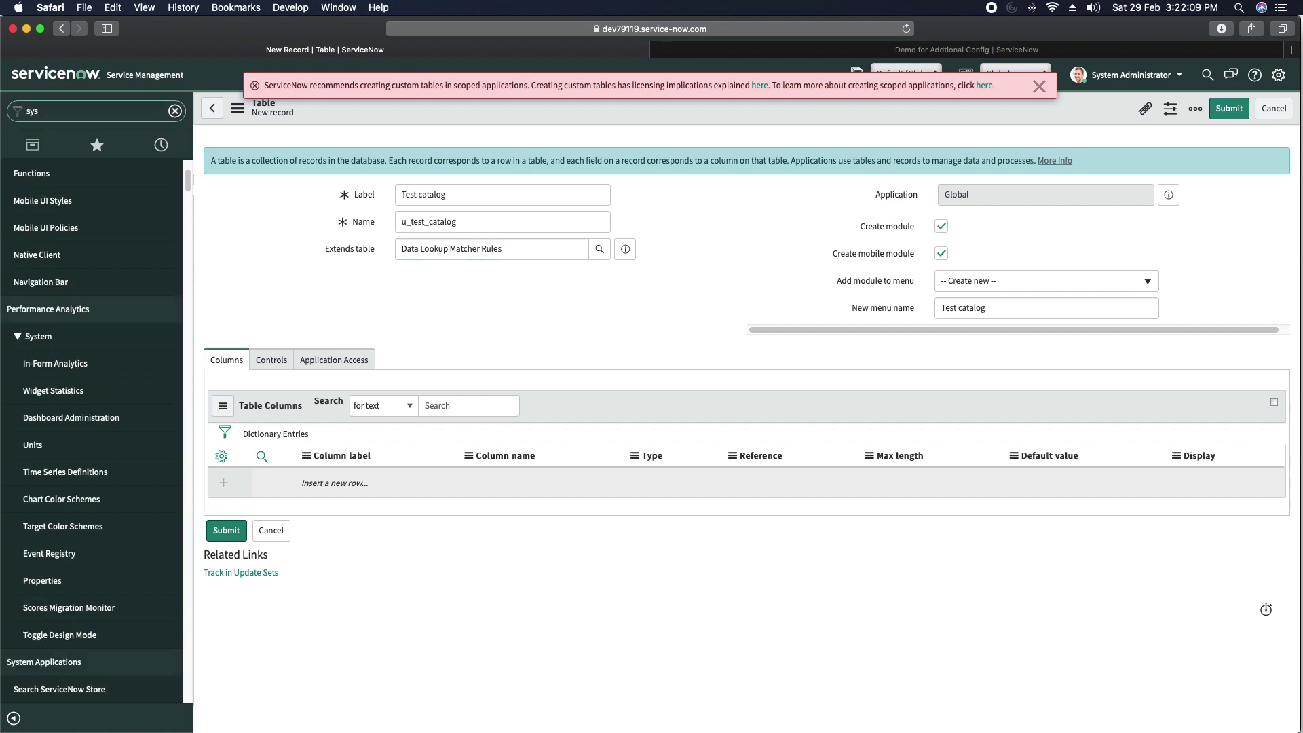
text(tem pr)
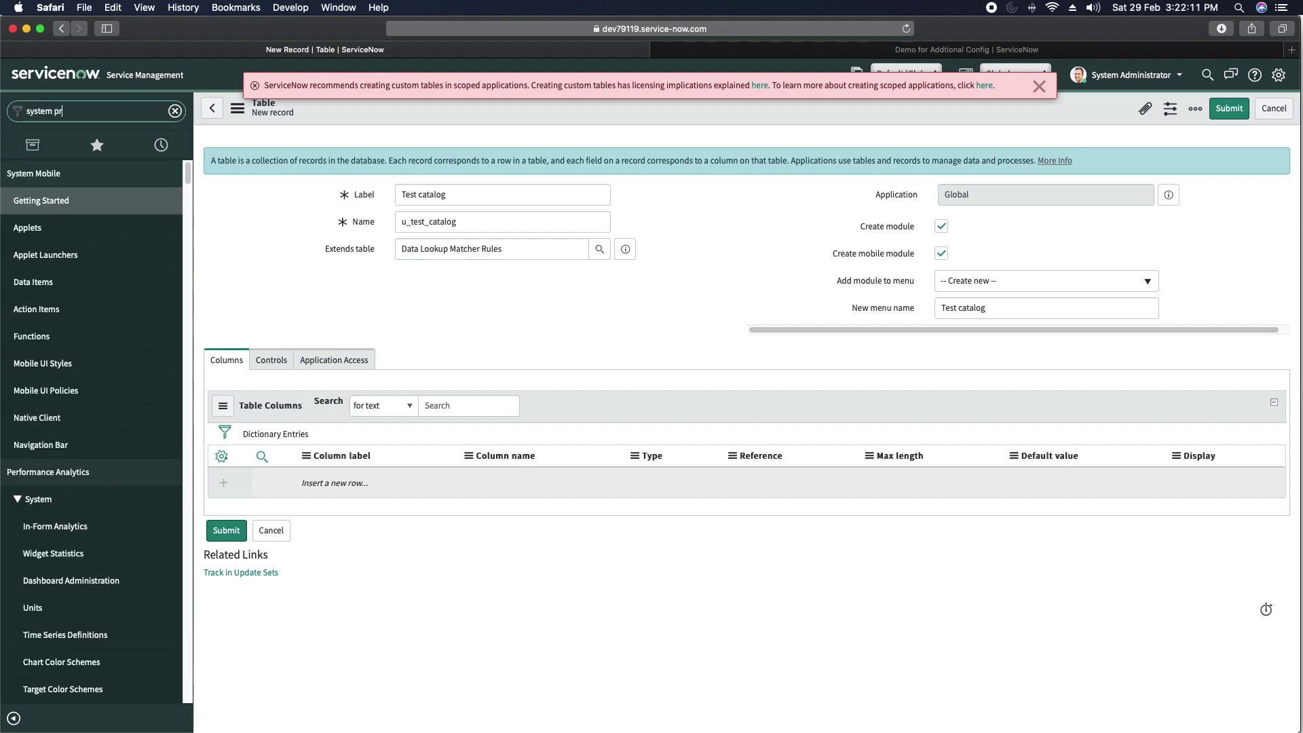
scroll(41, 390, down, 5)
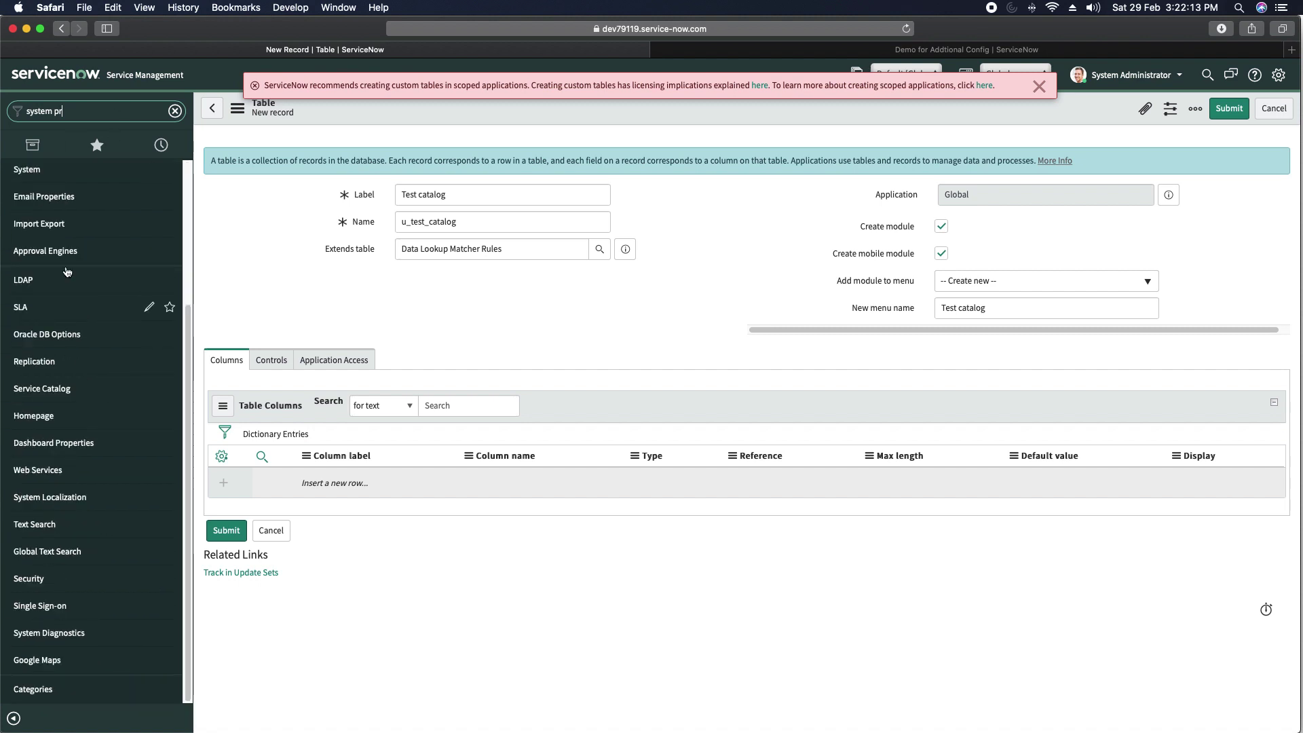
click(42, 389)
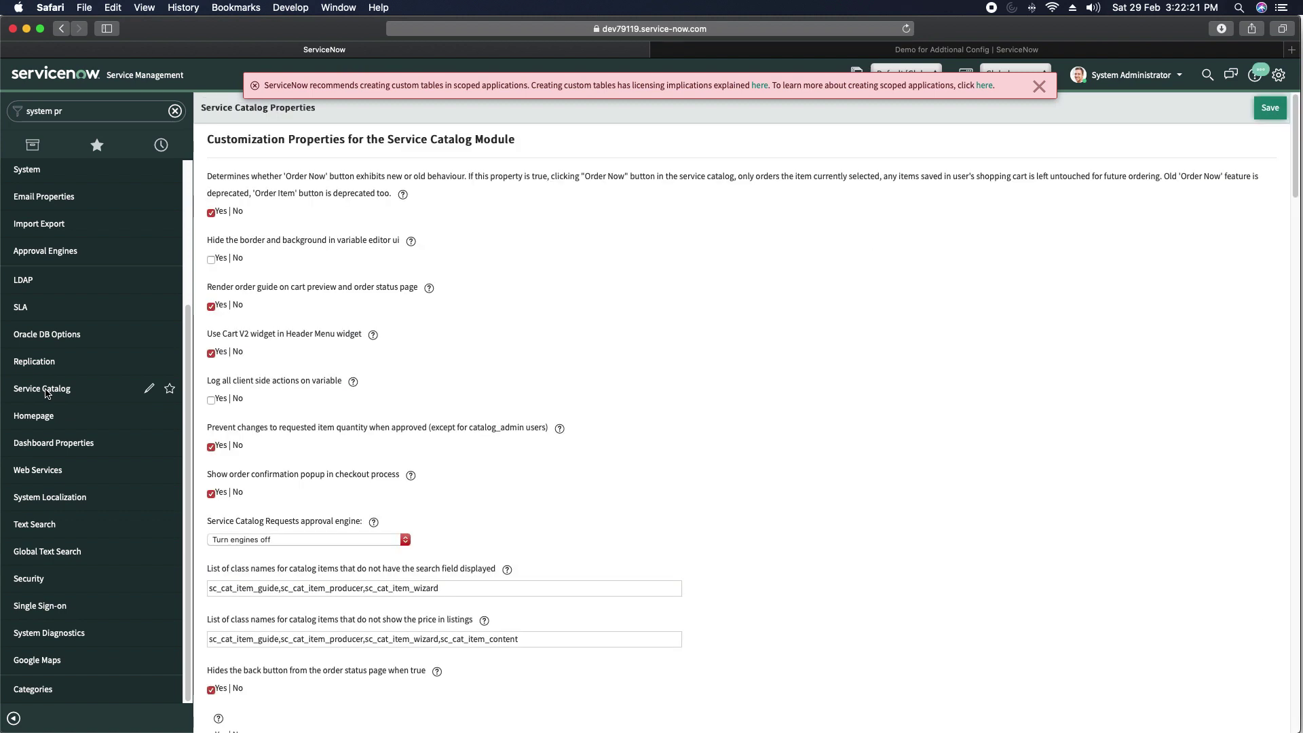
- Locate the property for auditing changes to service catalog variables by searching the page for "au", and dismiss the custom-table notice
scroll(449, 449, down, 3)
scroll(450, 454, down, 5)
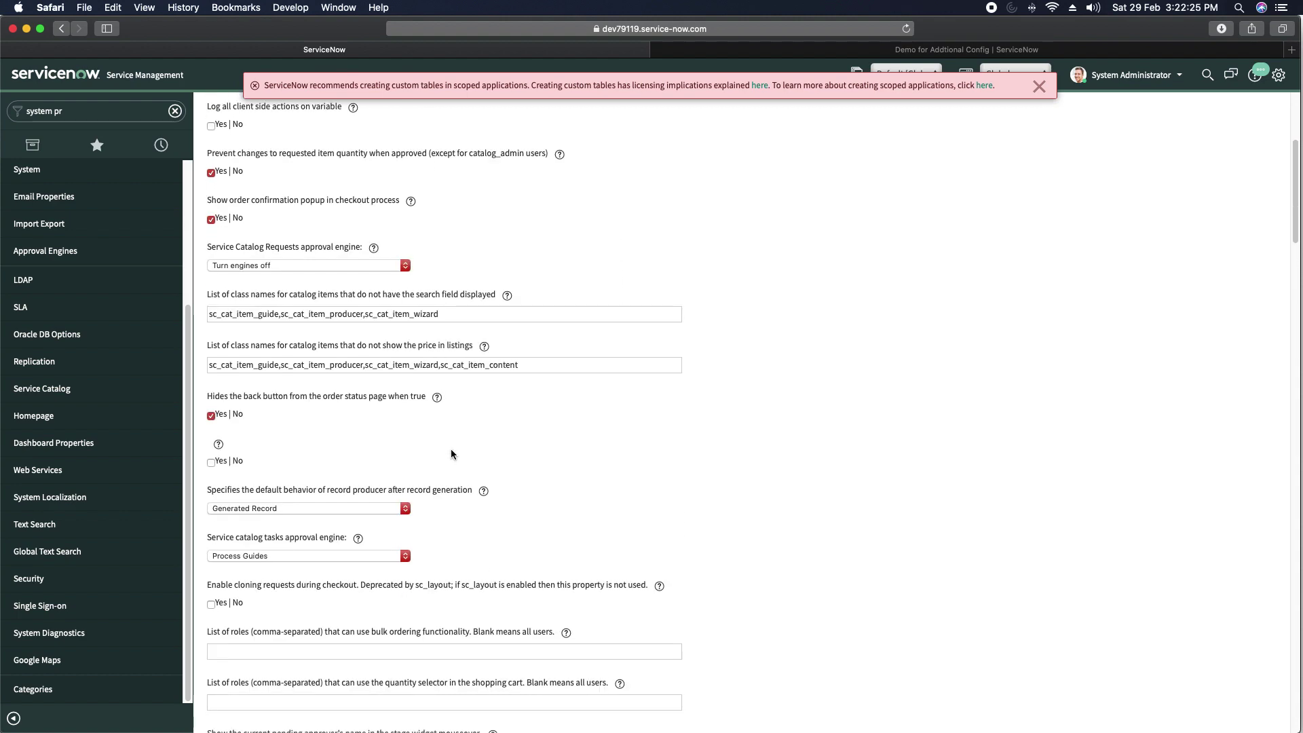
scroll(471, 450, down, 15)
scroll(474, 453, down, 11)
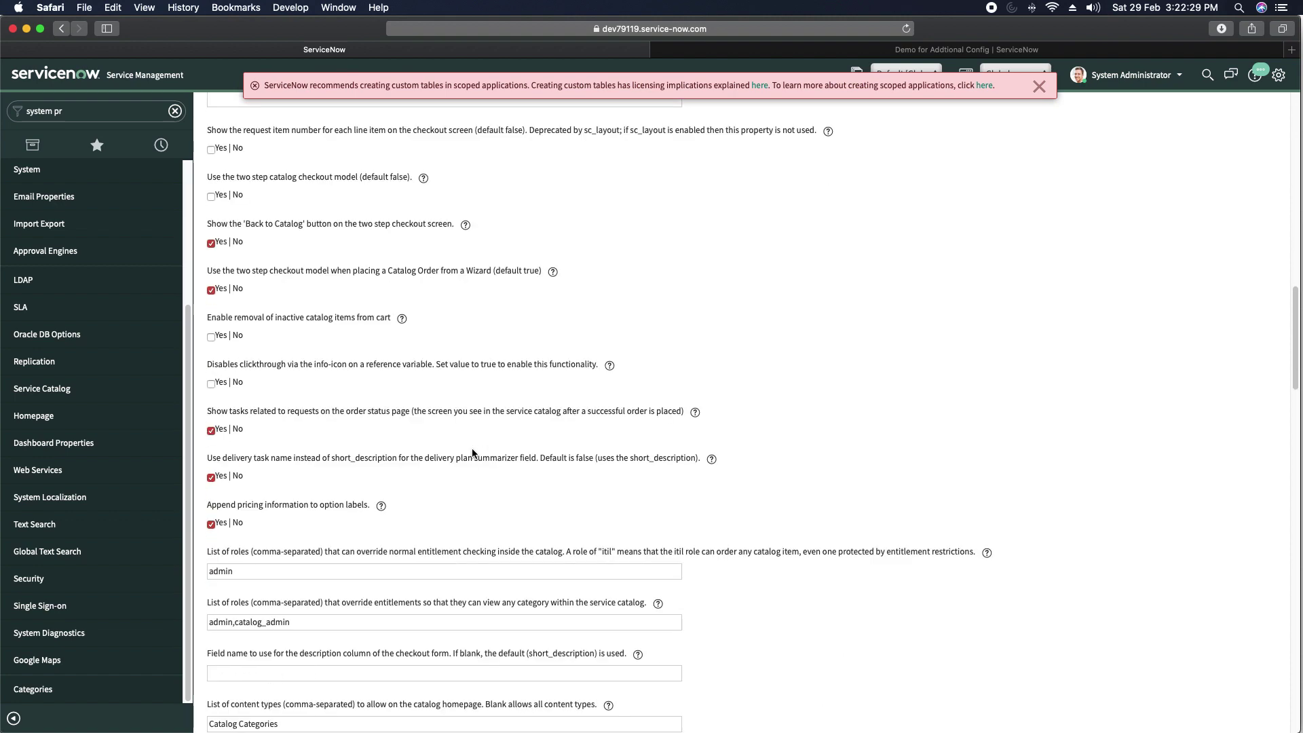
key(super+f)
text(au)
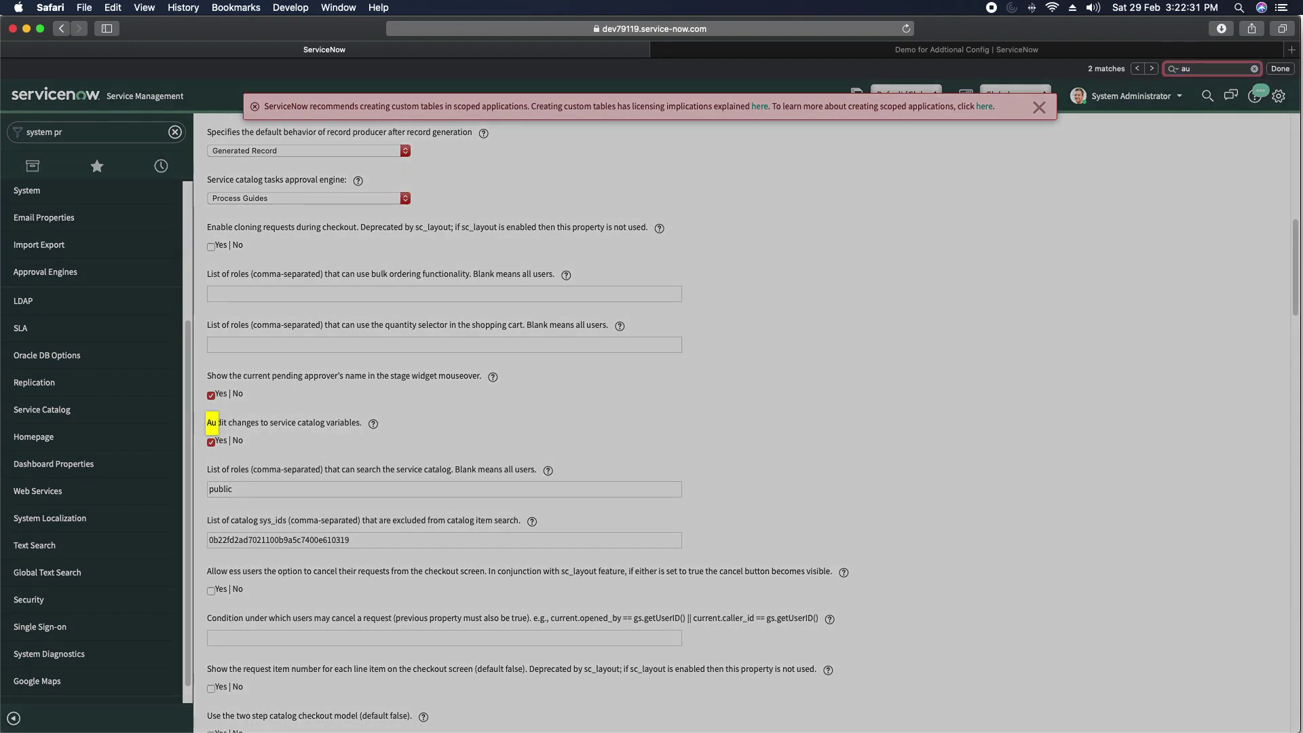
click(1040, 108)
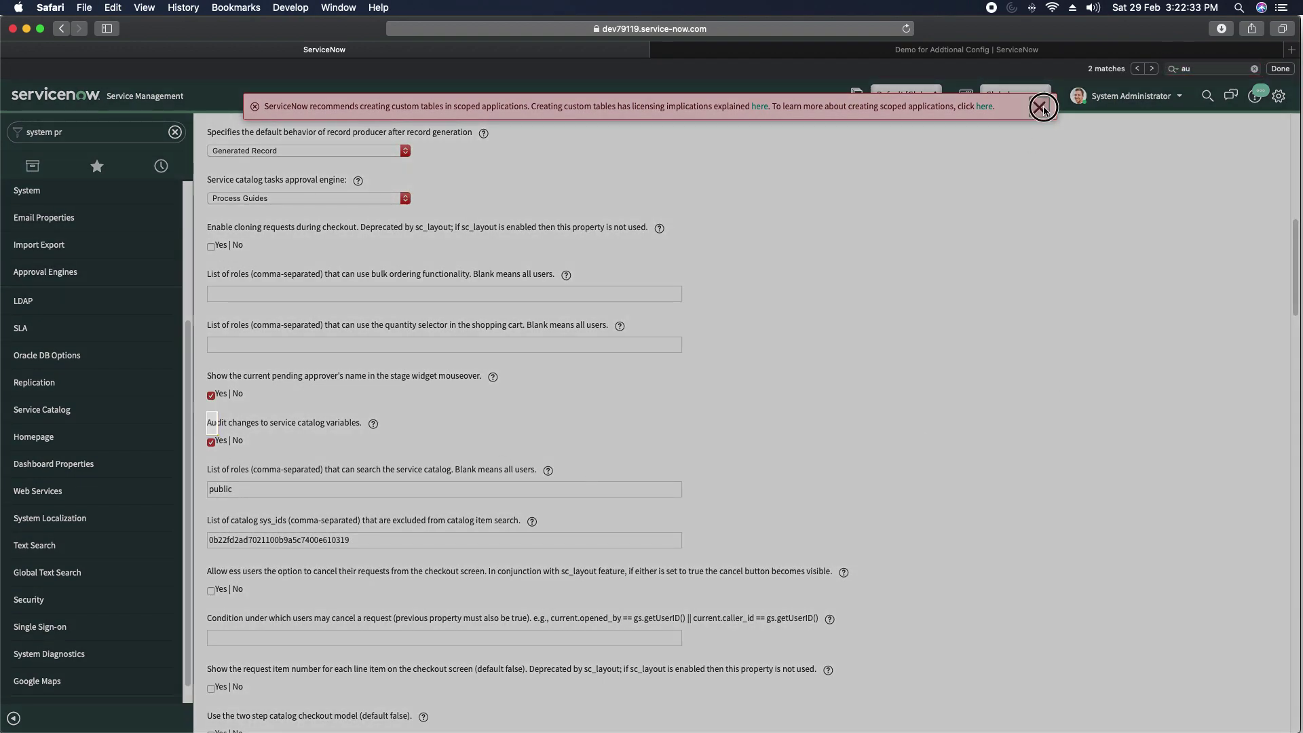
key(Escape)
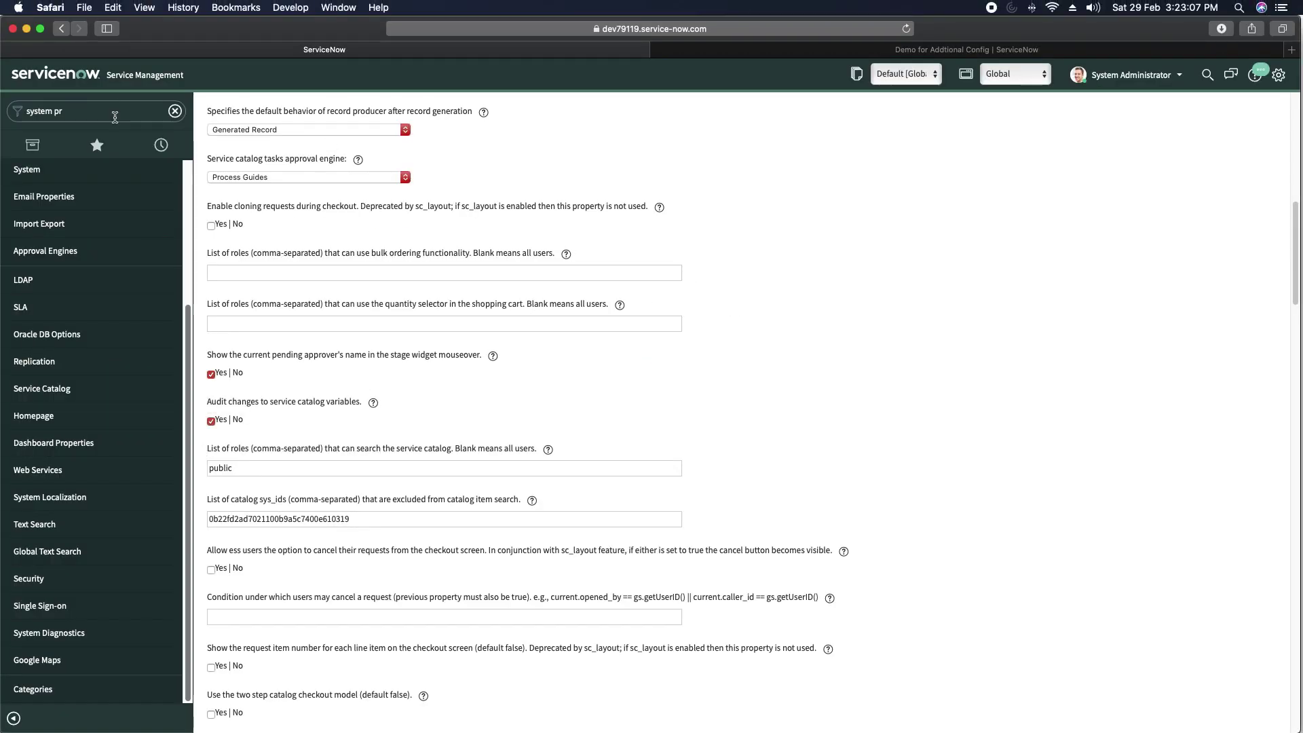
- Filter the navigator for "service cata" and open Demo for Addtional Config from the maintained catalog items
click(137, 119)
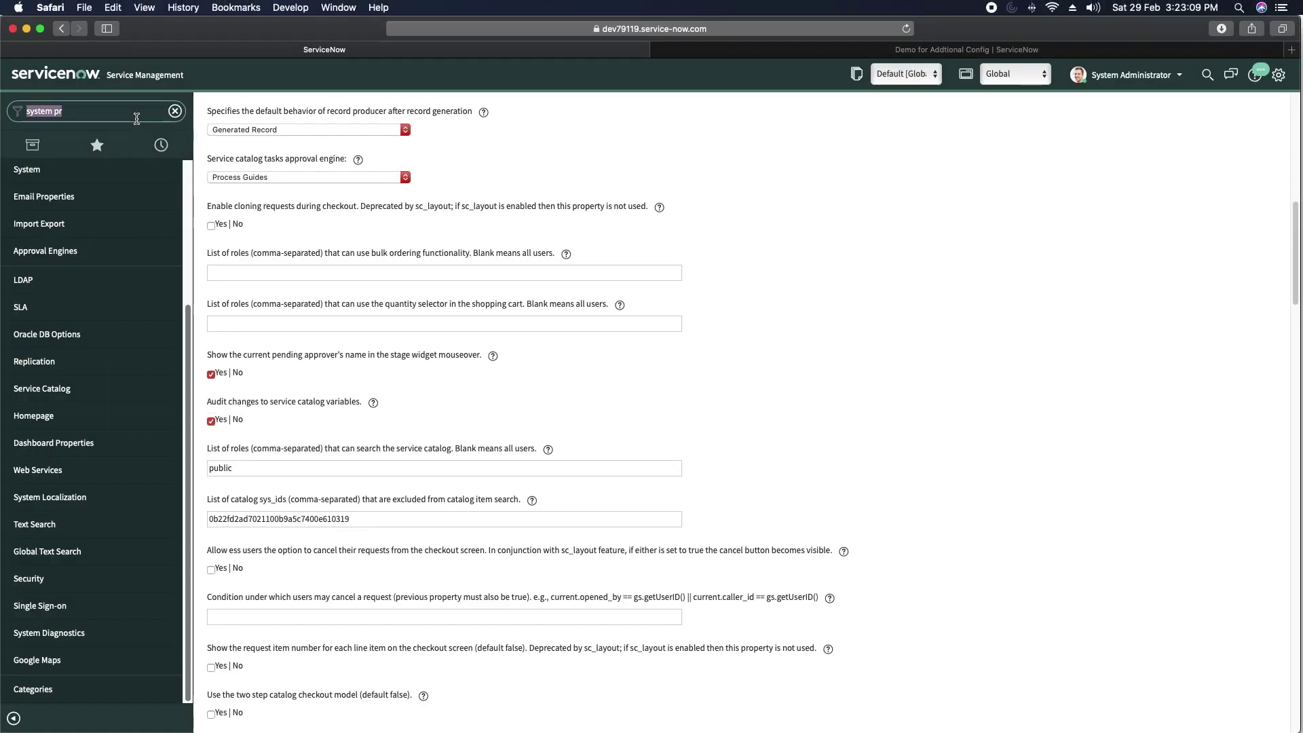
text(service cata)
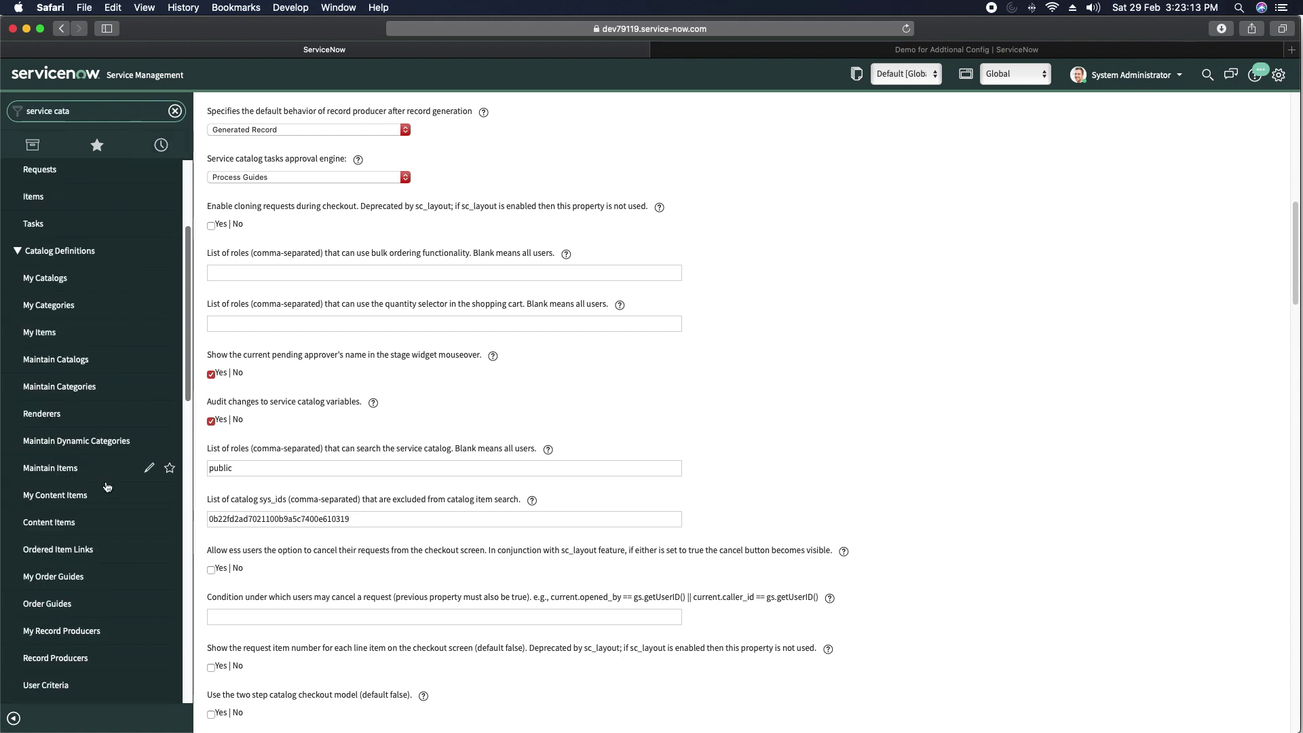
click(51, 471)
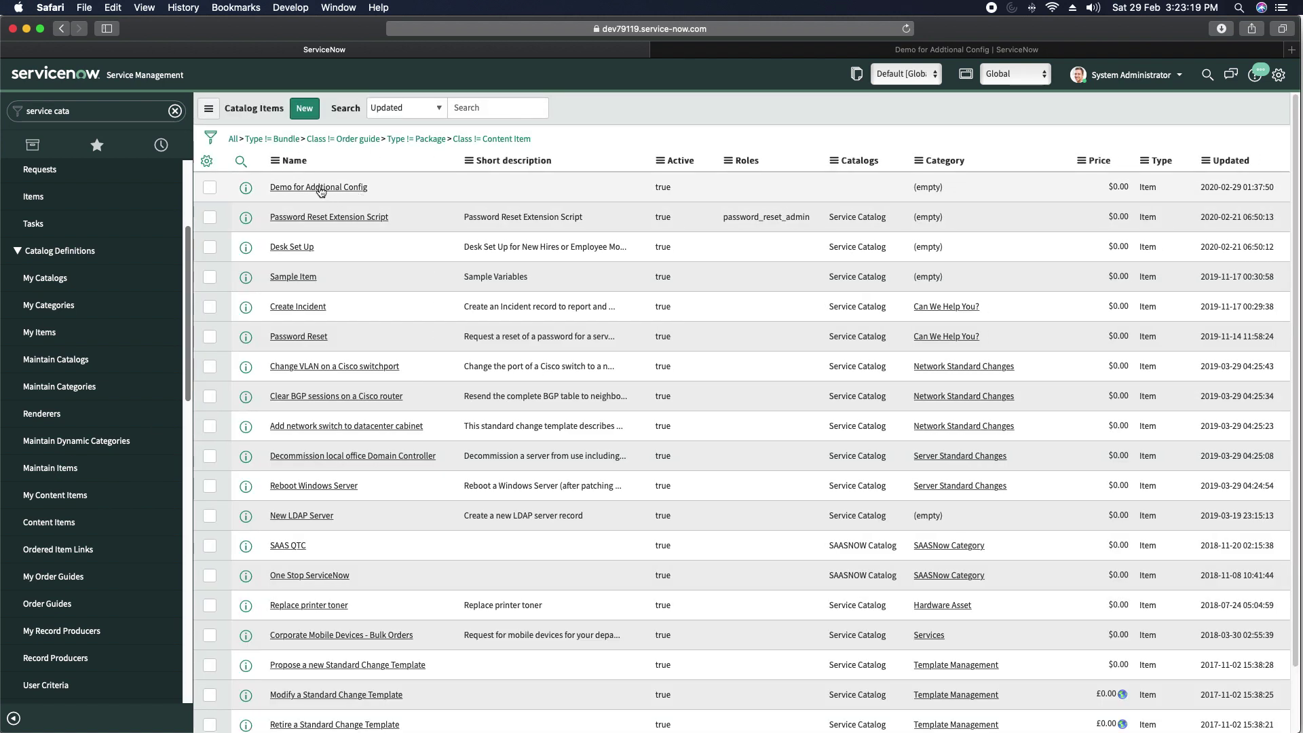
click(319, 190)
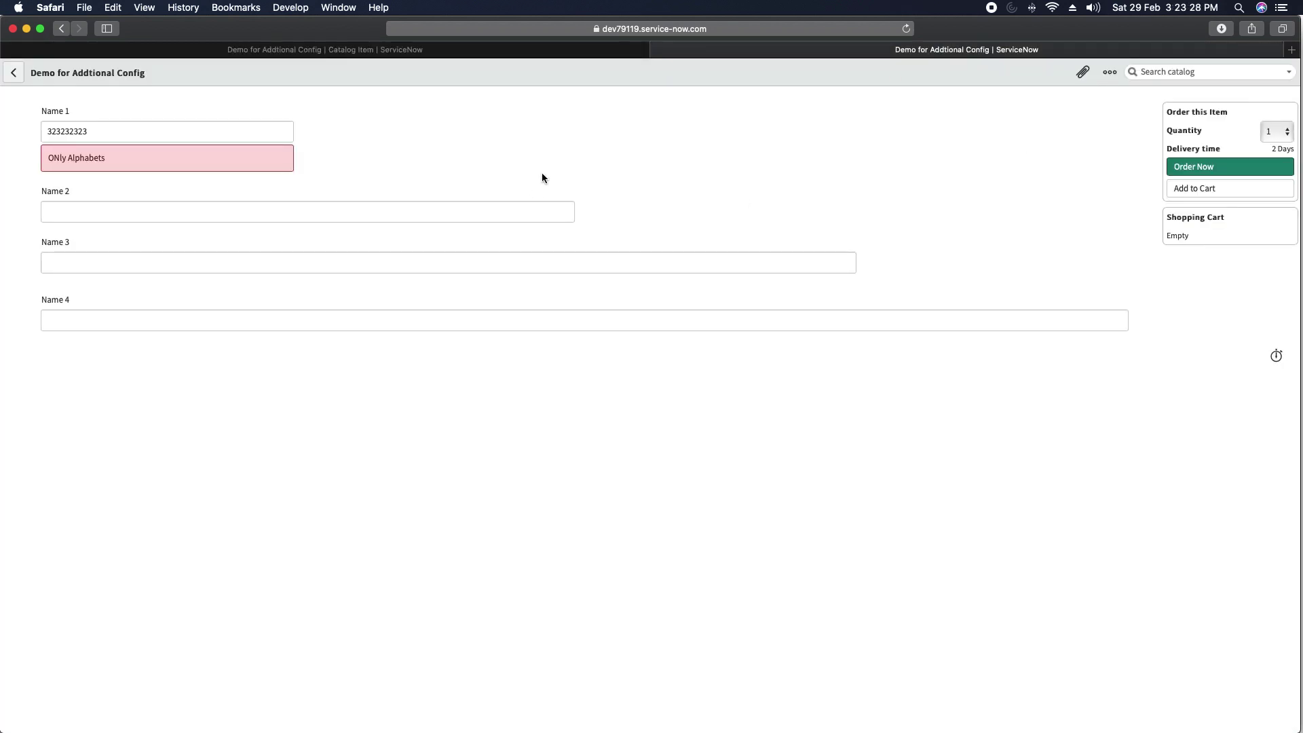
- On the item's order form, enter "sdsds" in Name 2, "sdsdsds" in Name 3 and "sdsdsd" in Name 4
click(106, 211)
text(sdsds)
key(Tab)
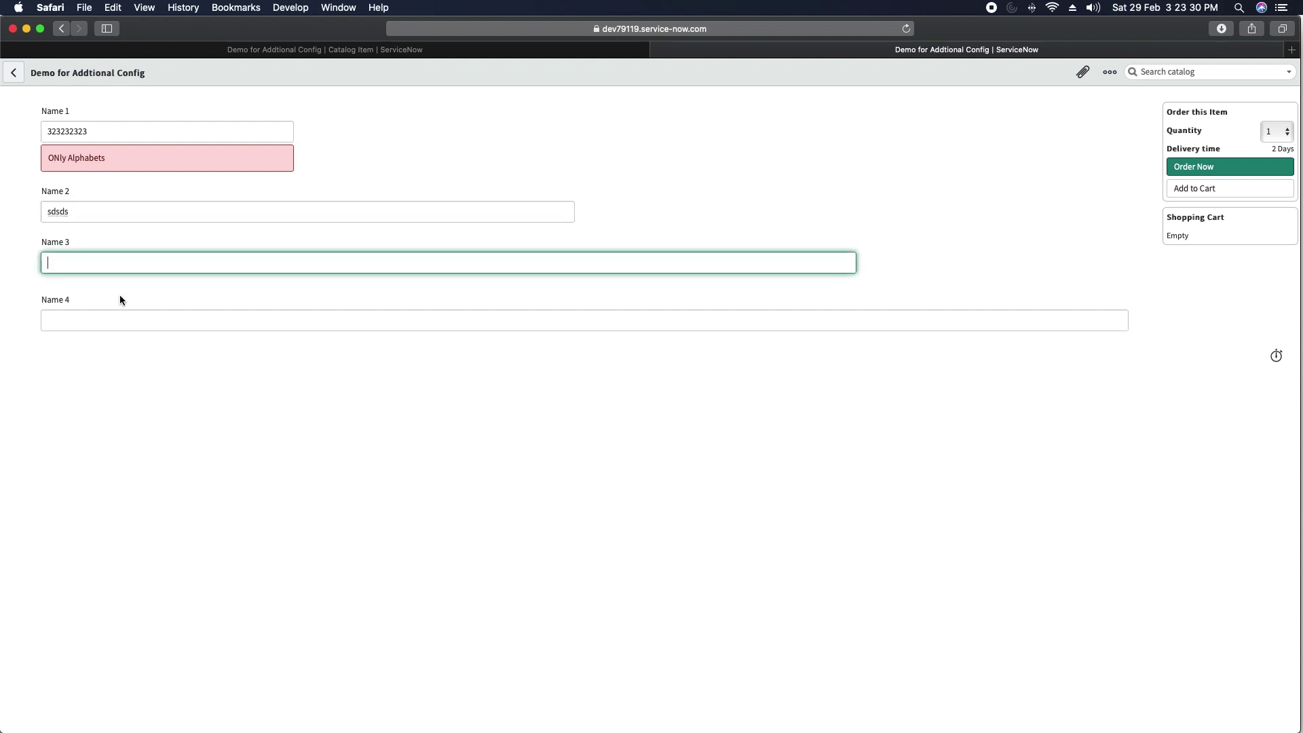
click(110, 323)
text(sdsdsd)
click(160, 262)
text(sdsdsds)
- Clear the Name 1 field and order the item
click(427, 170)
click(156, 132)
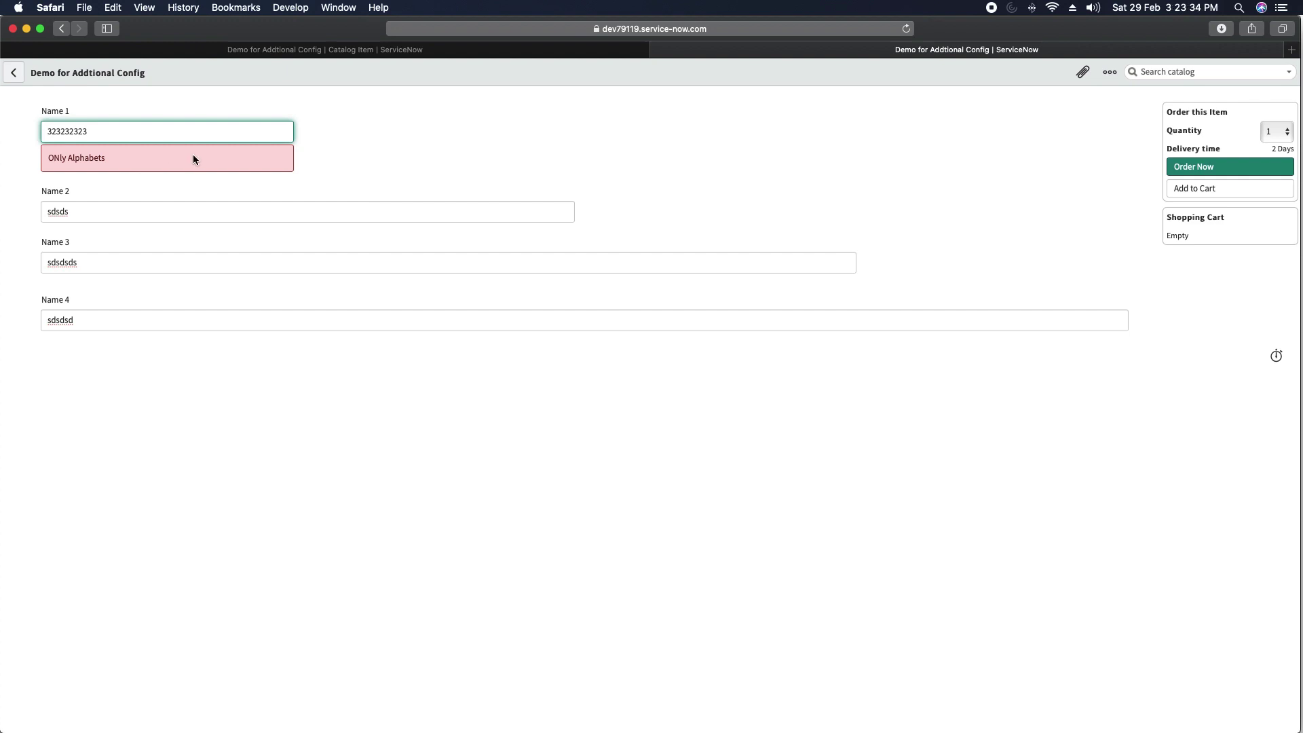
drag(102, 133, 9, 122)
key(BackSpace)
click(691, 192)
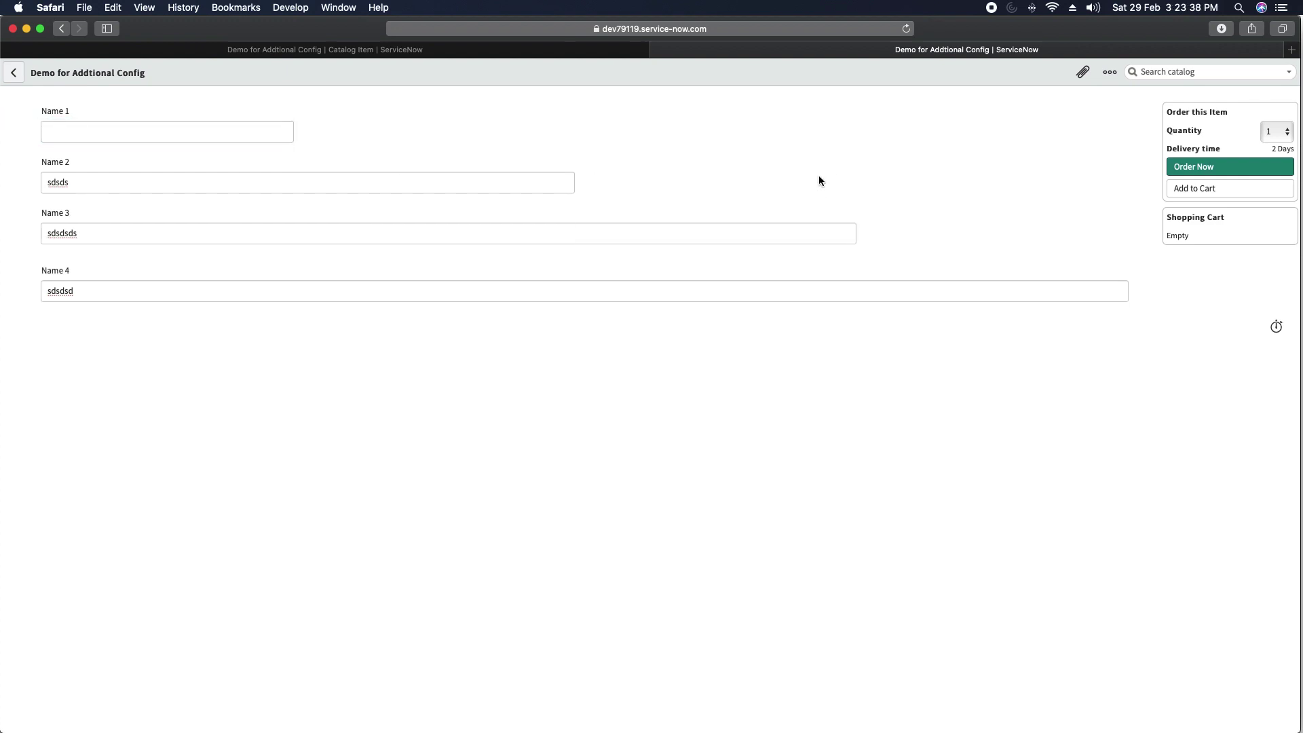
click(1225, 170)
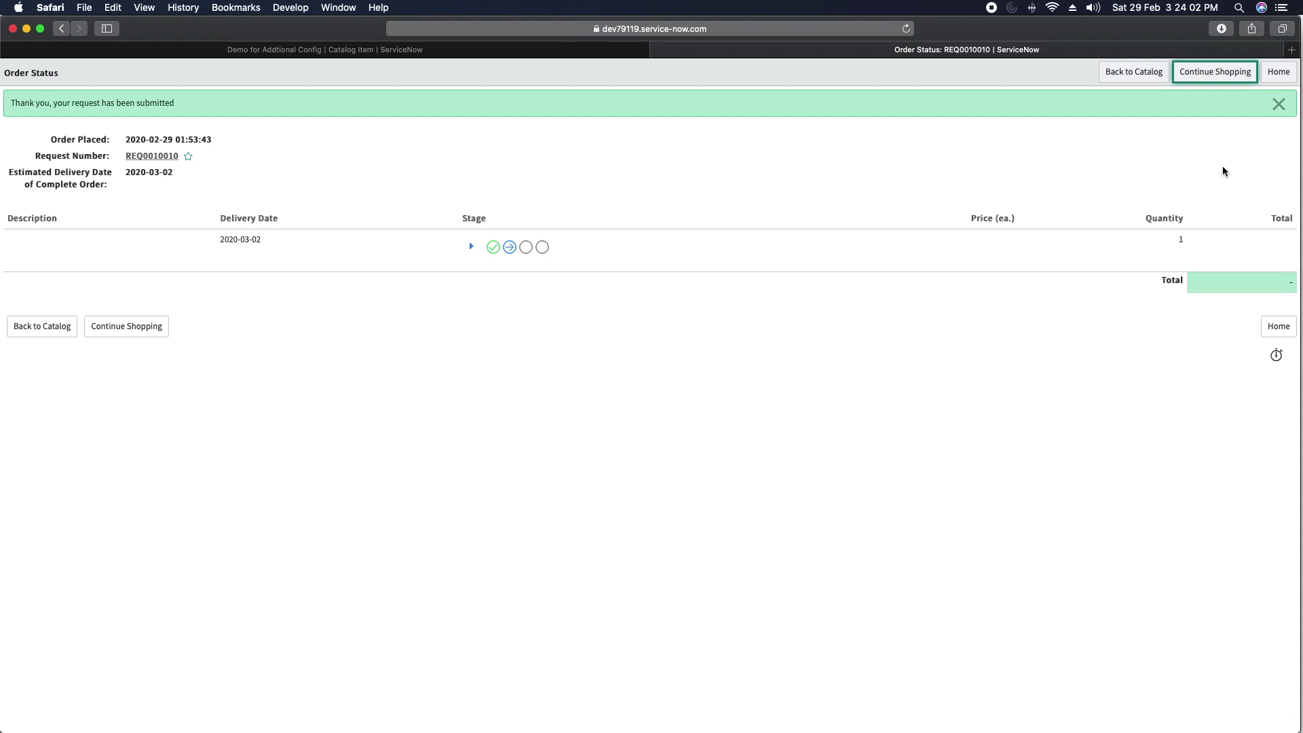
- Open the new order's requested item and check whether the Name 1 to Name 4 variables can be edited
click(152, 156)
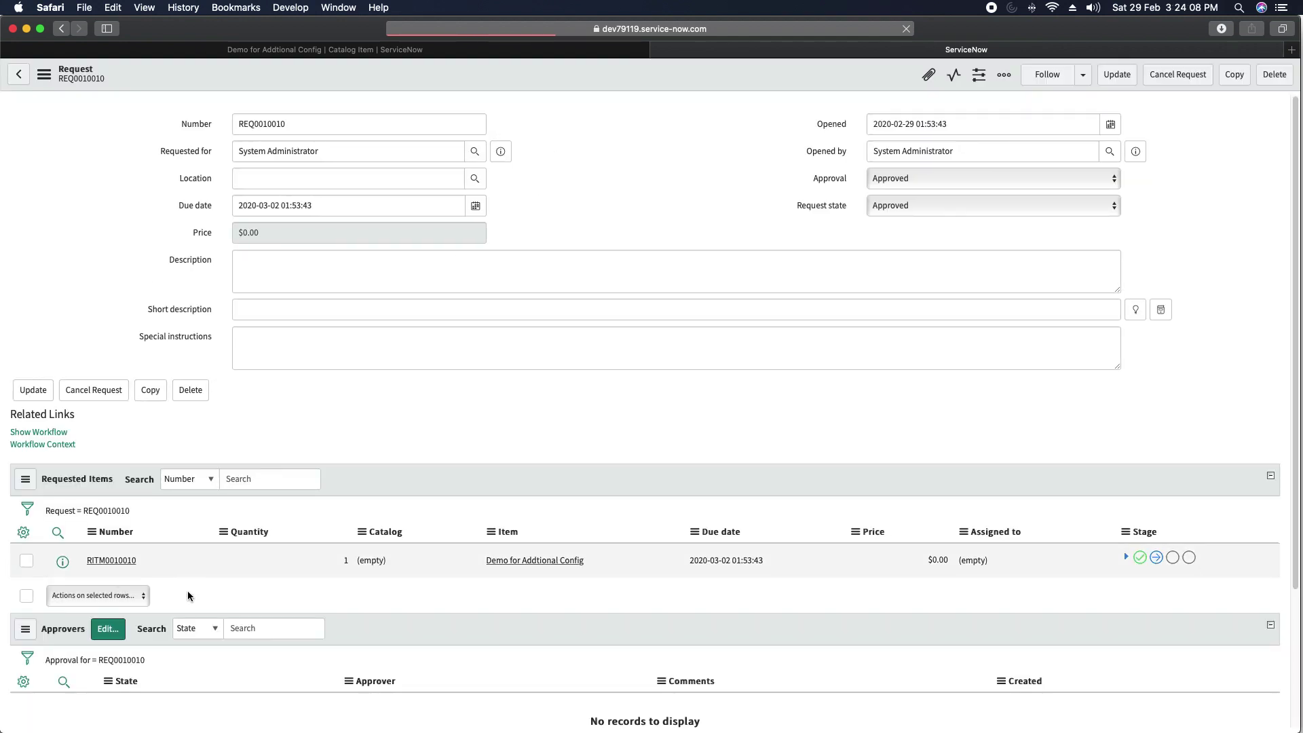
click(115, 586)
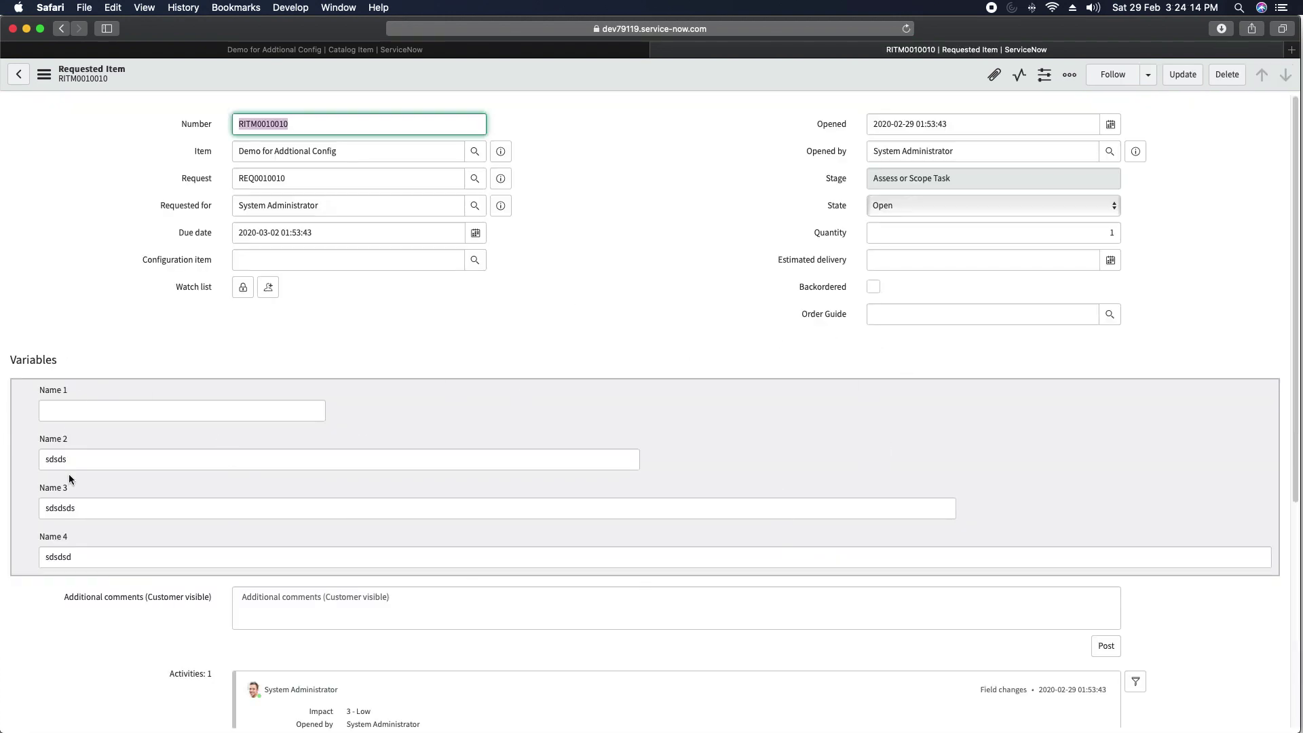
click(95, 410)
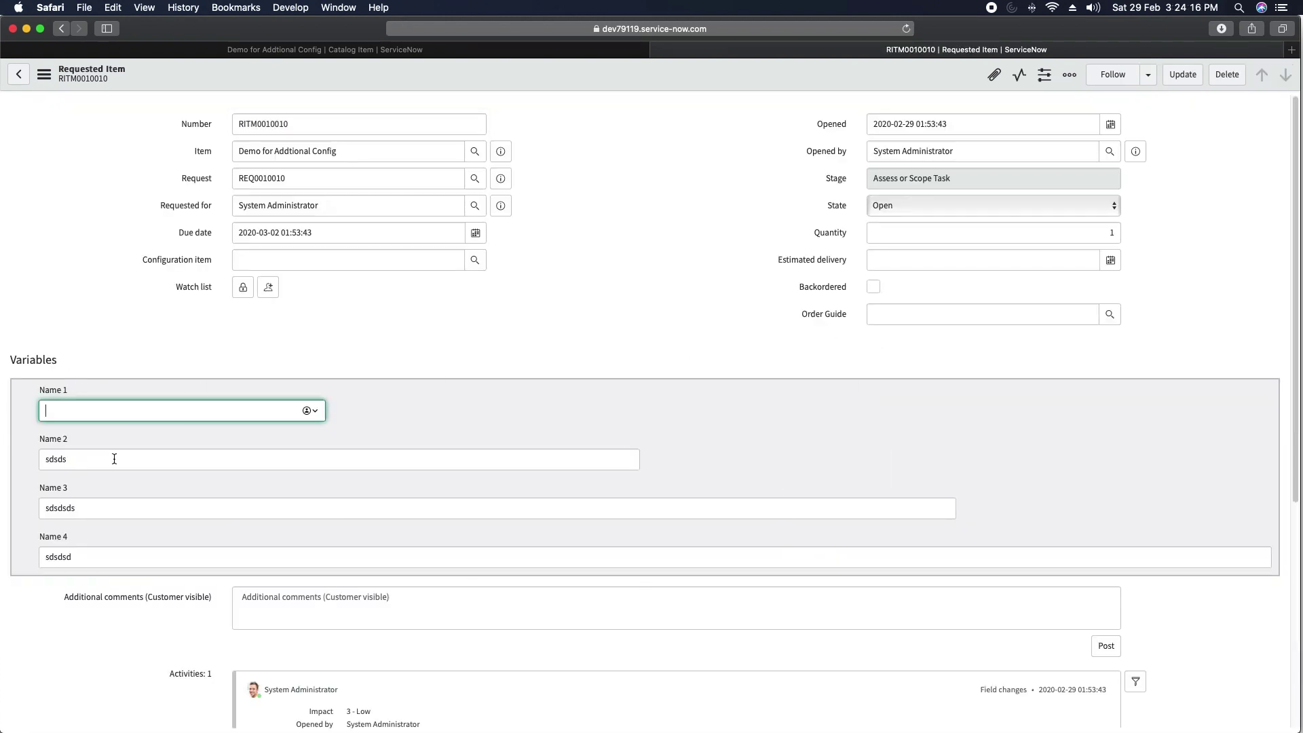
click(113, 459)
click(112, 507)
click(127, 553)
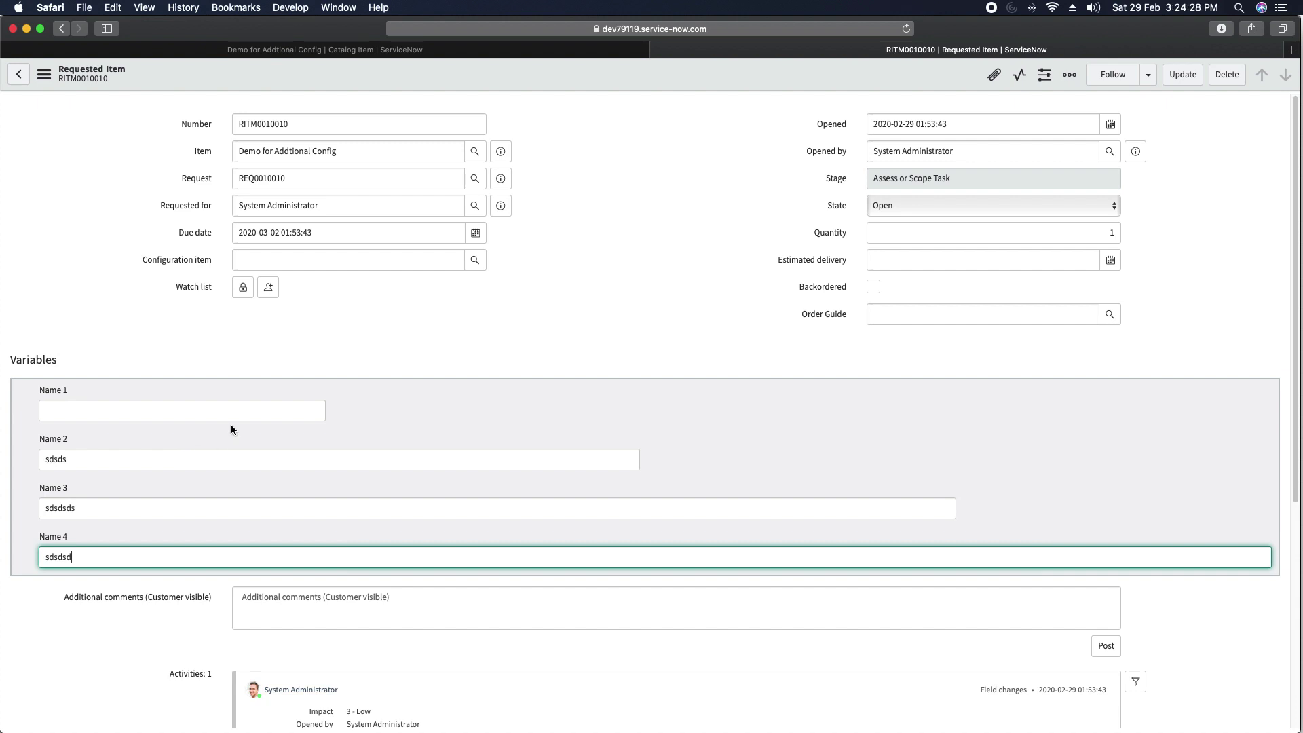
click(62, 462)
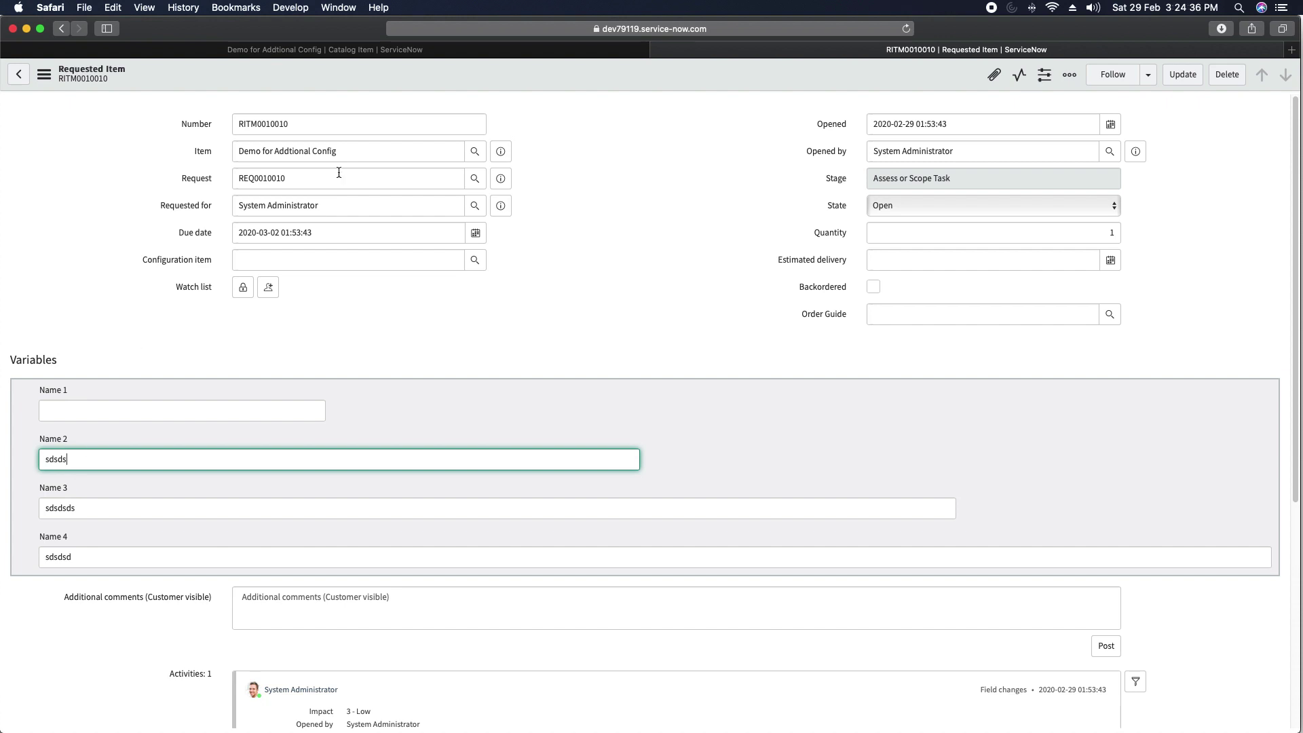
- Create and save a catalog UI policy with short description "Set Read only" for the Demo for Addtional Config item
click(458, 52)
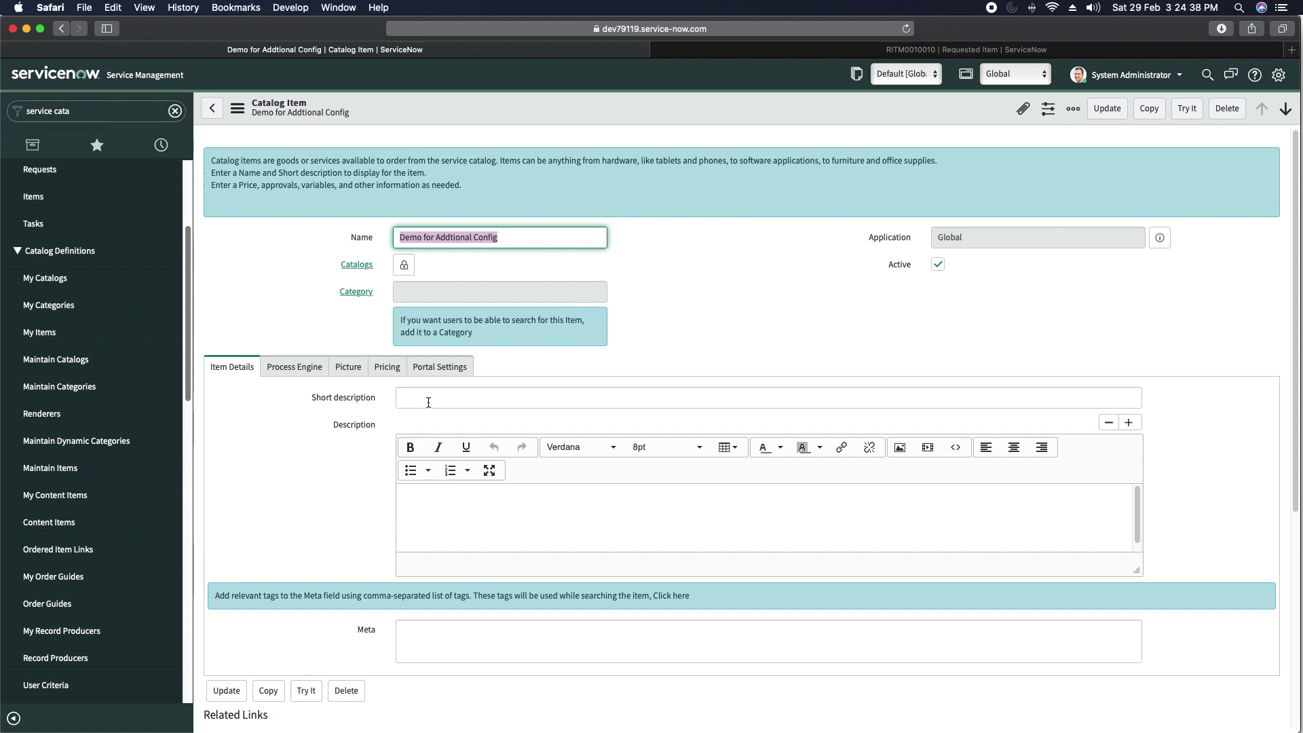
scroll(306, 428, down, 5)
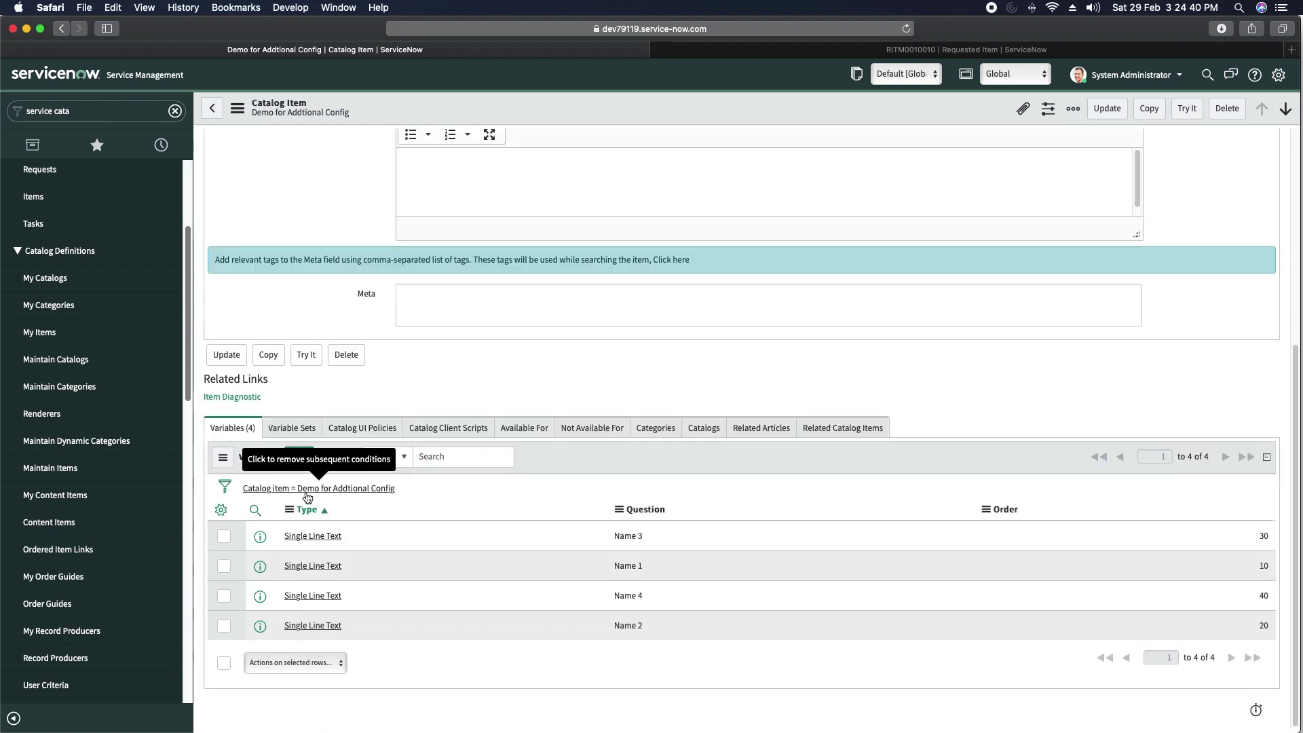
click(367, 430)
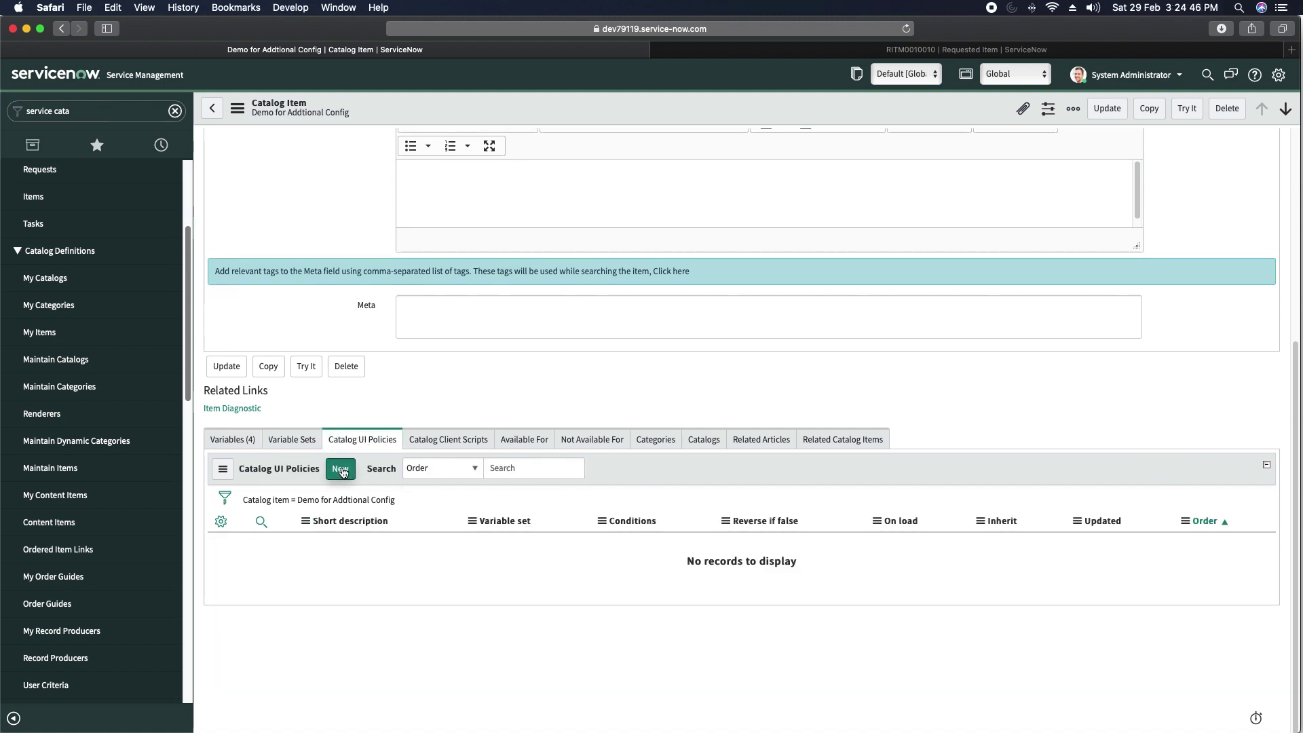
click(341, 469)
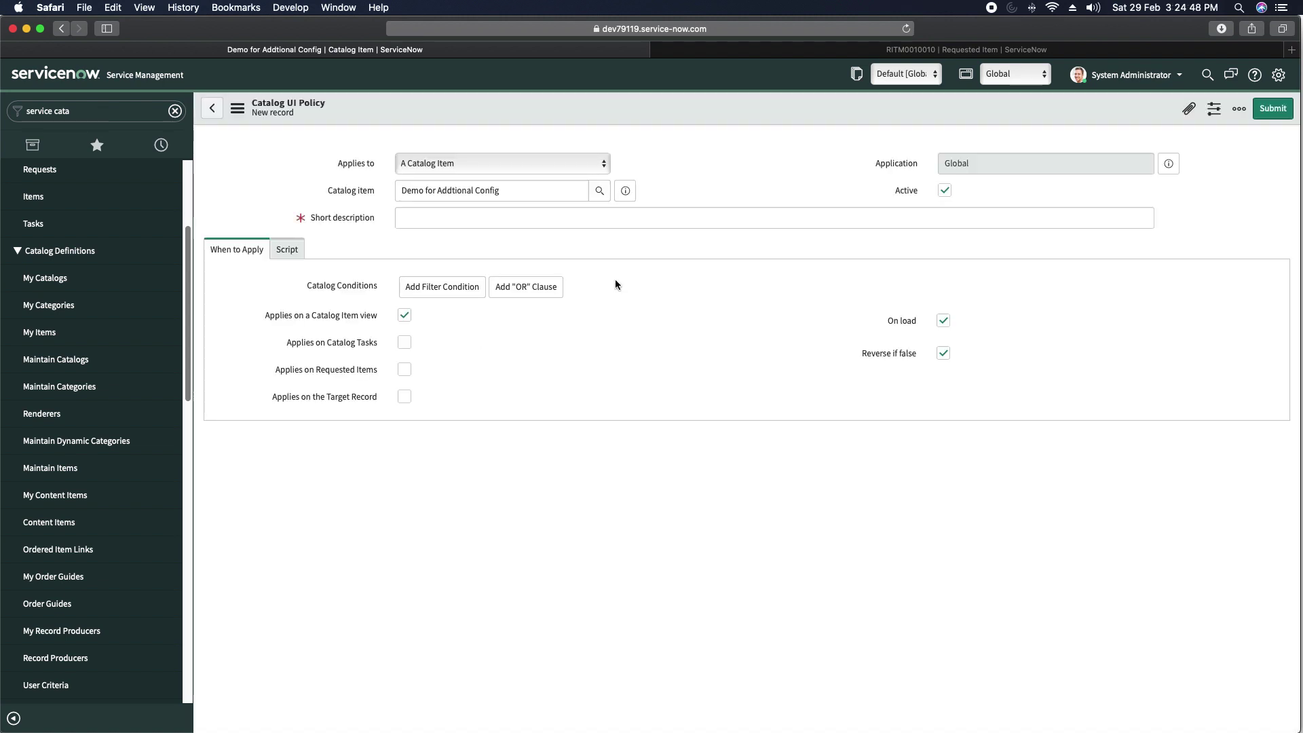
click(698, 219)
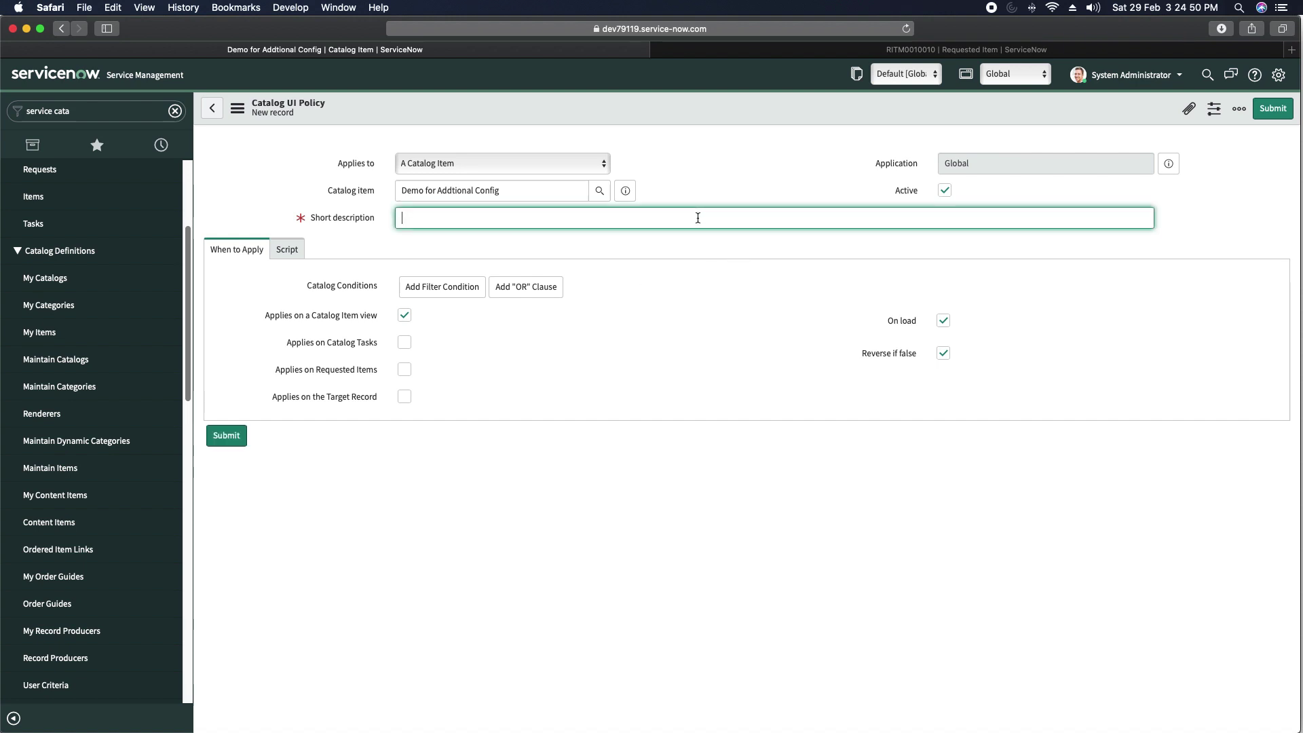
text(Set Read only)
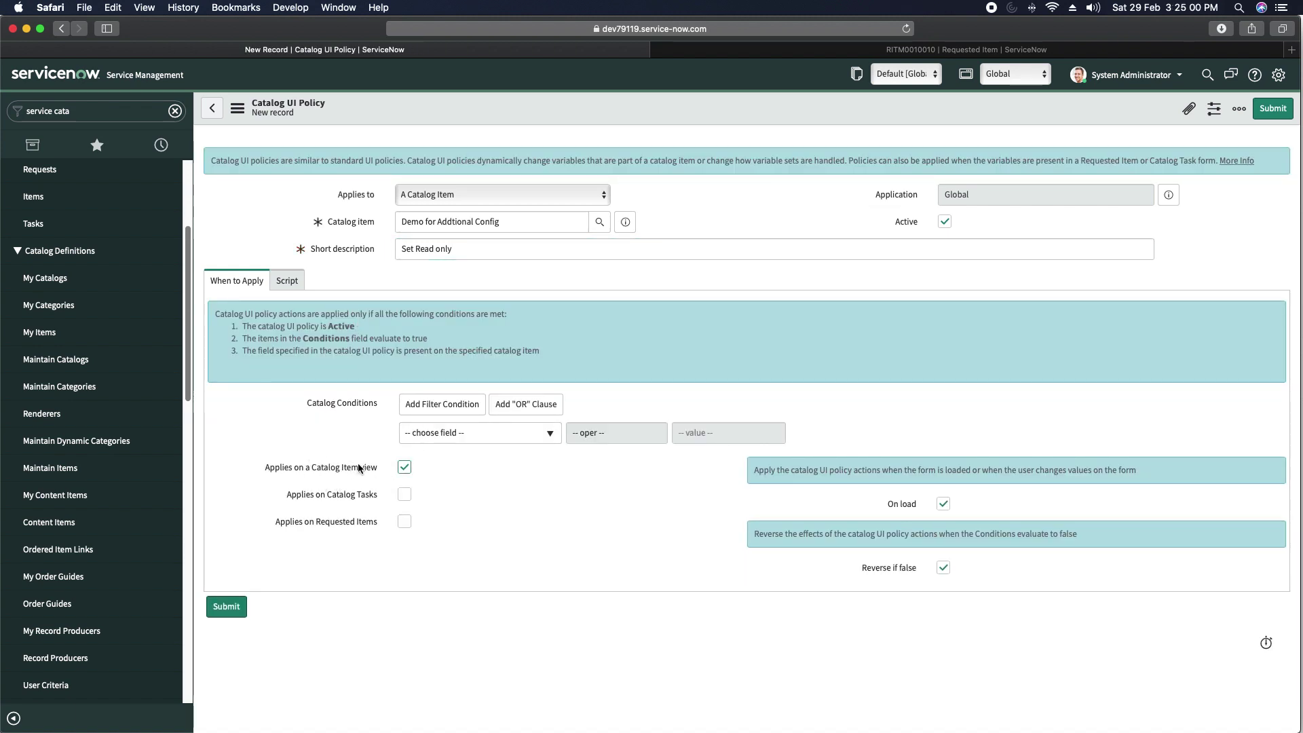
mouse_move(359, 468)
right_click(694, 108)
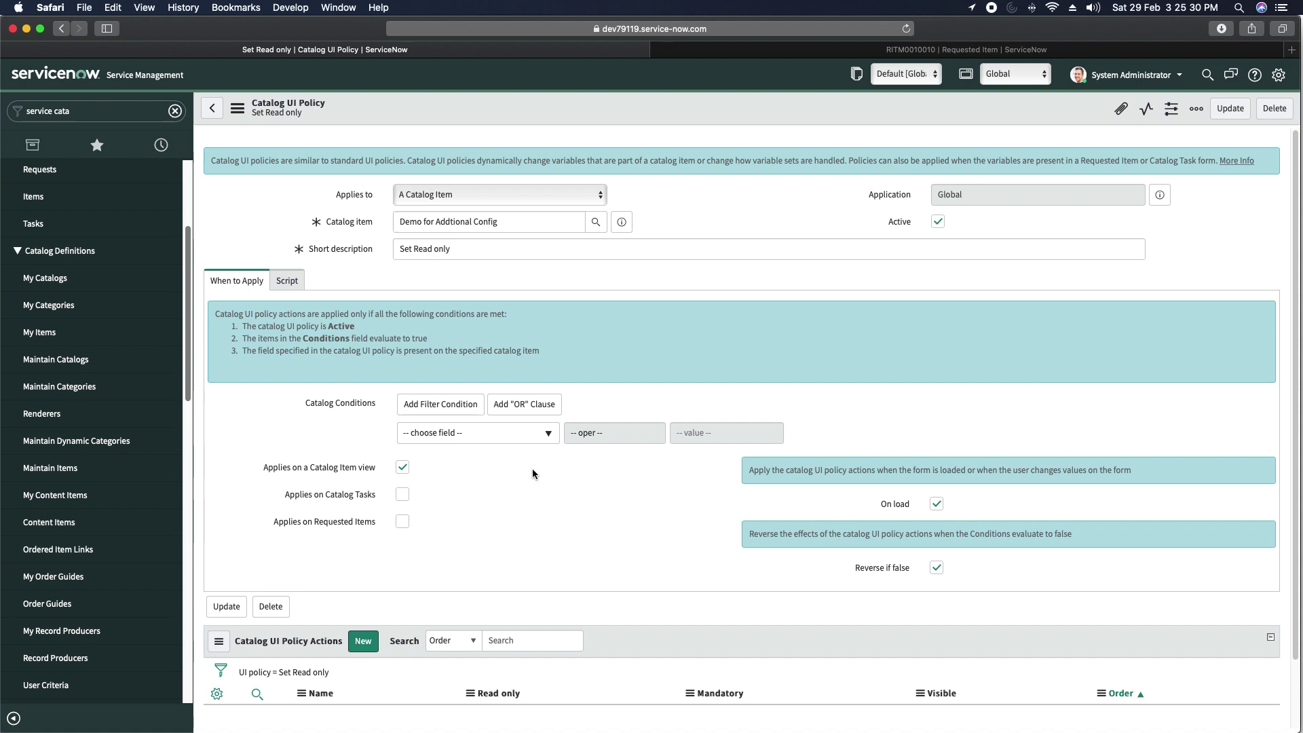
- Add a UI policy action that sets Read only to True for variable name_4, and submit it
scroll(533, 471, down, 2)
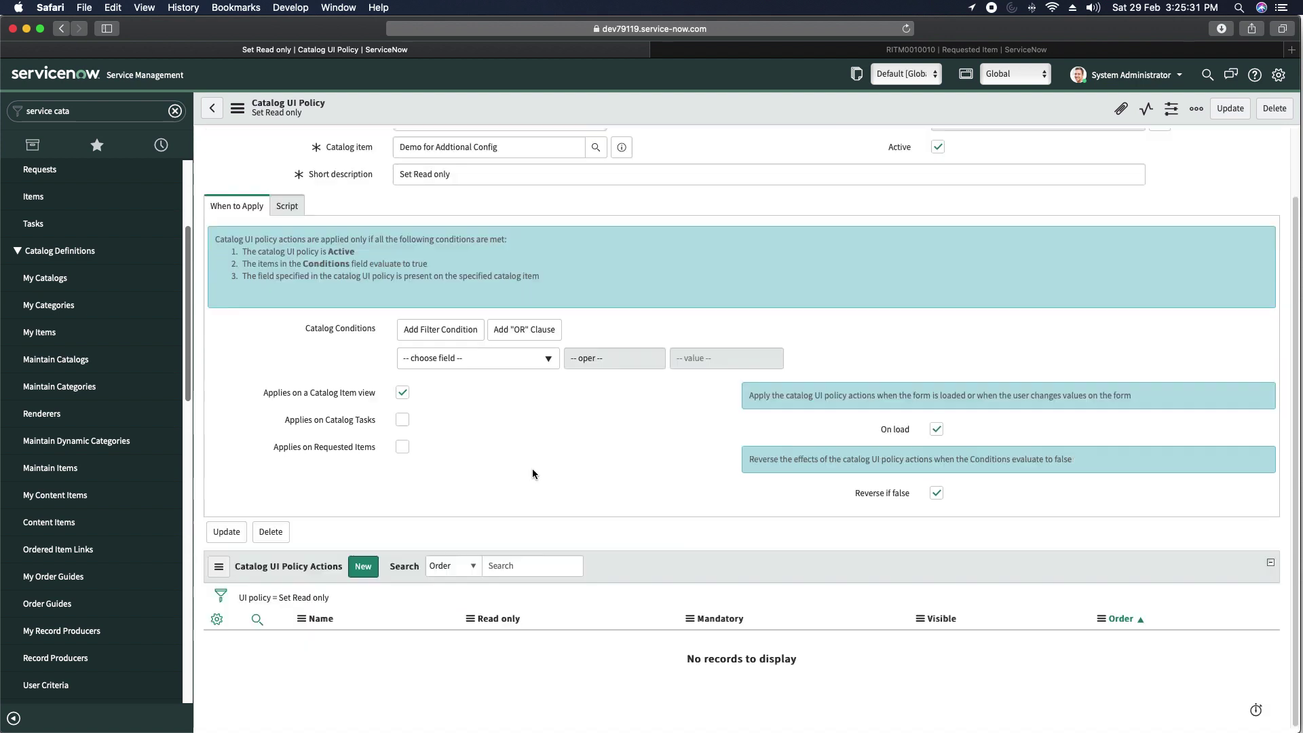
click(363, 567)
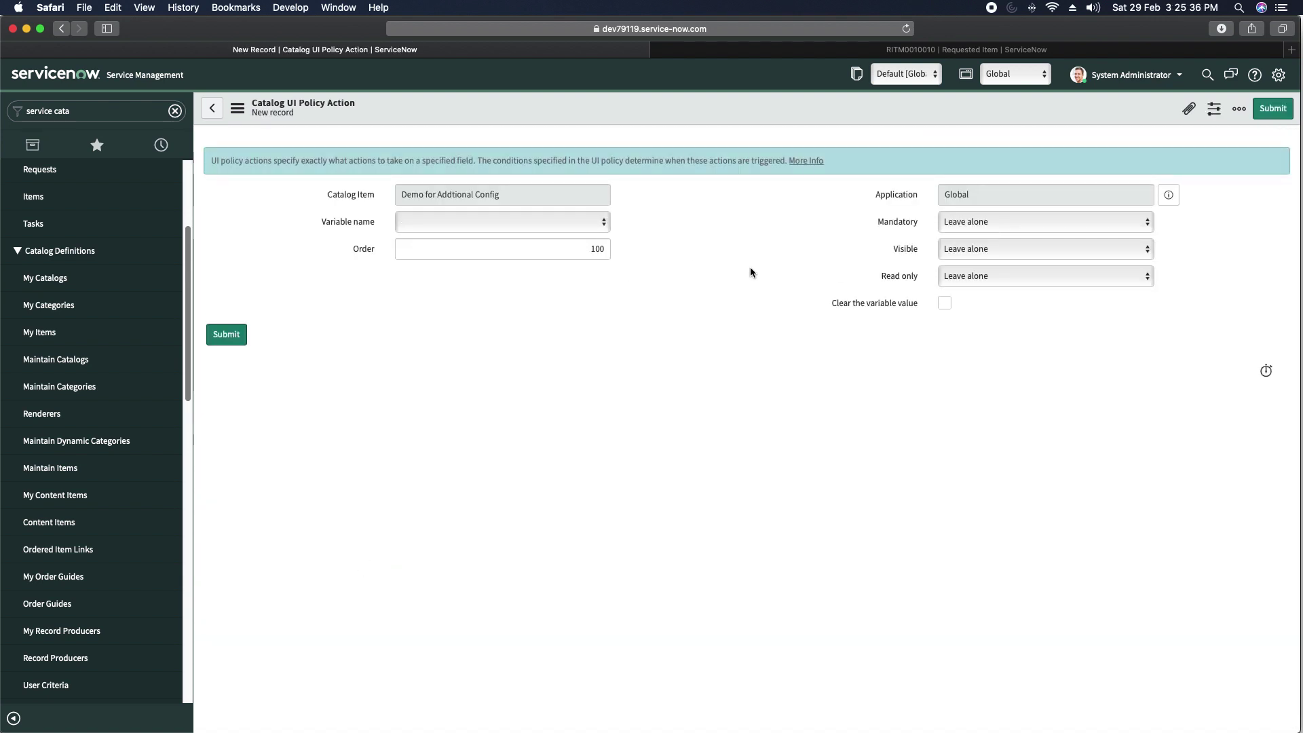
click(977, 276)
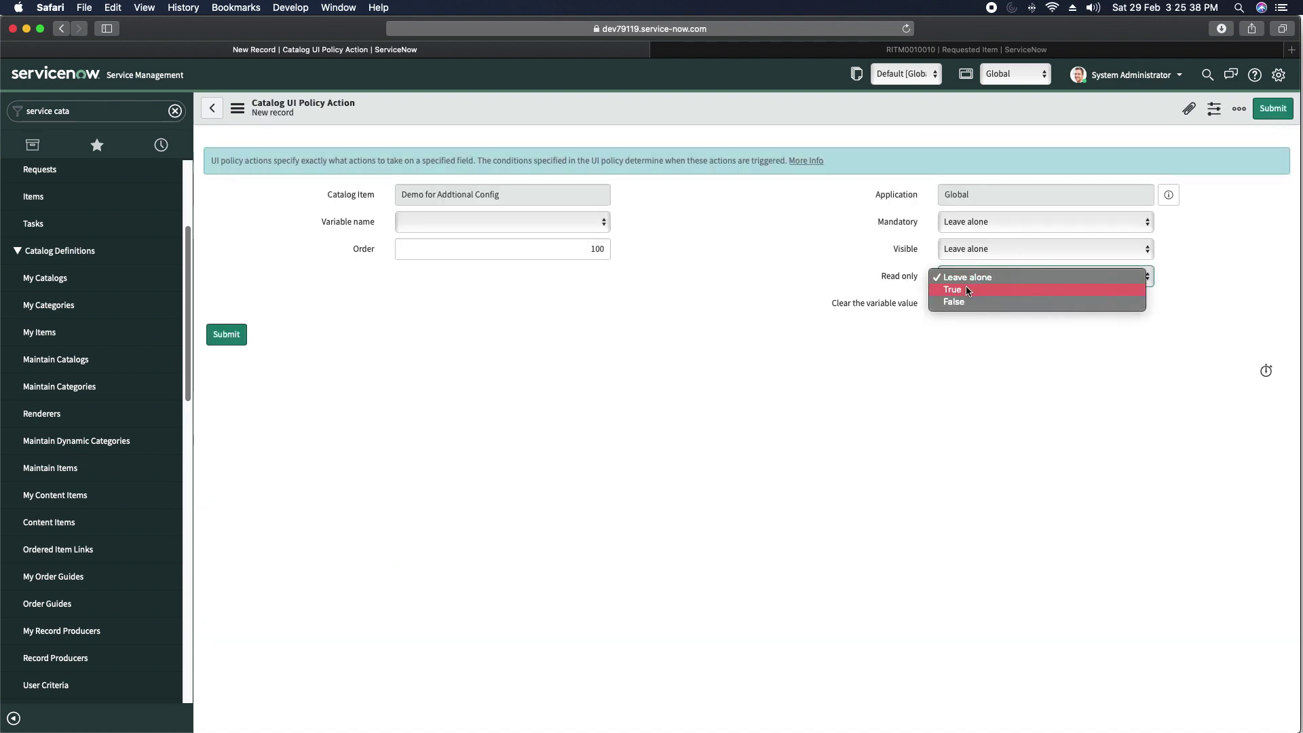
click(969, 290)
click(455, 224)
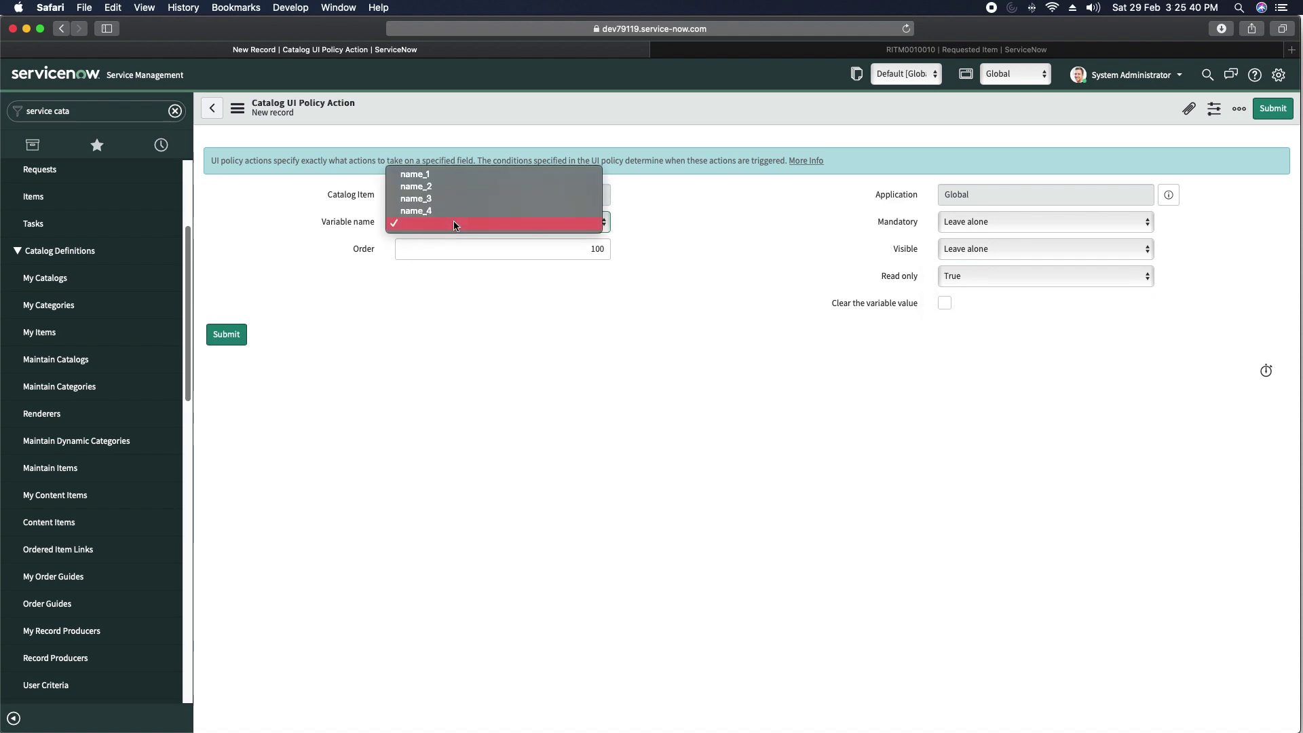
click(443, 175)
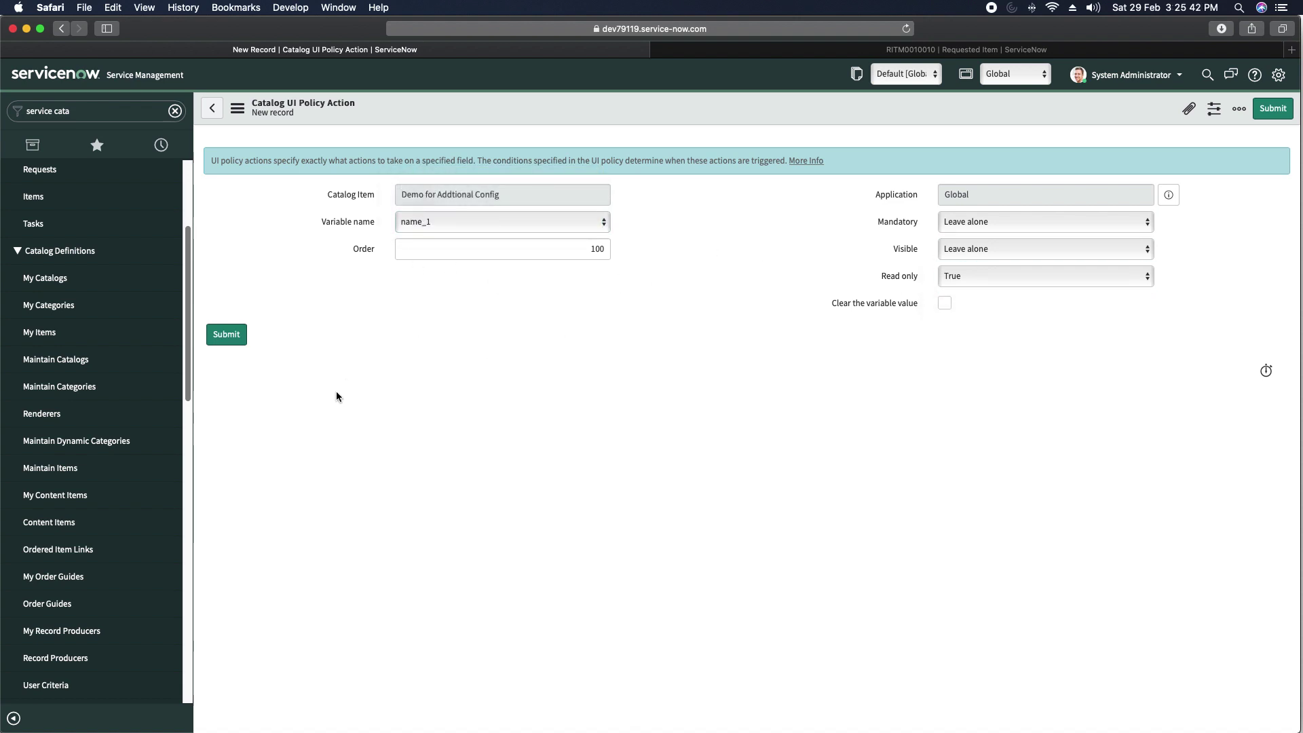
click(419, 225)
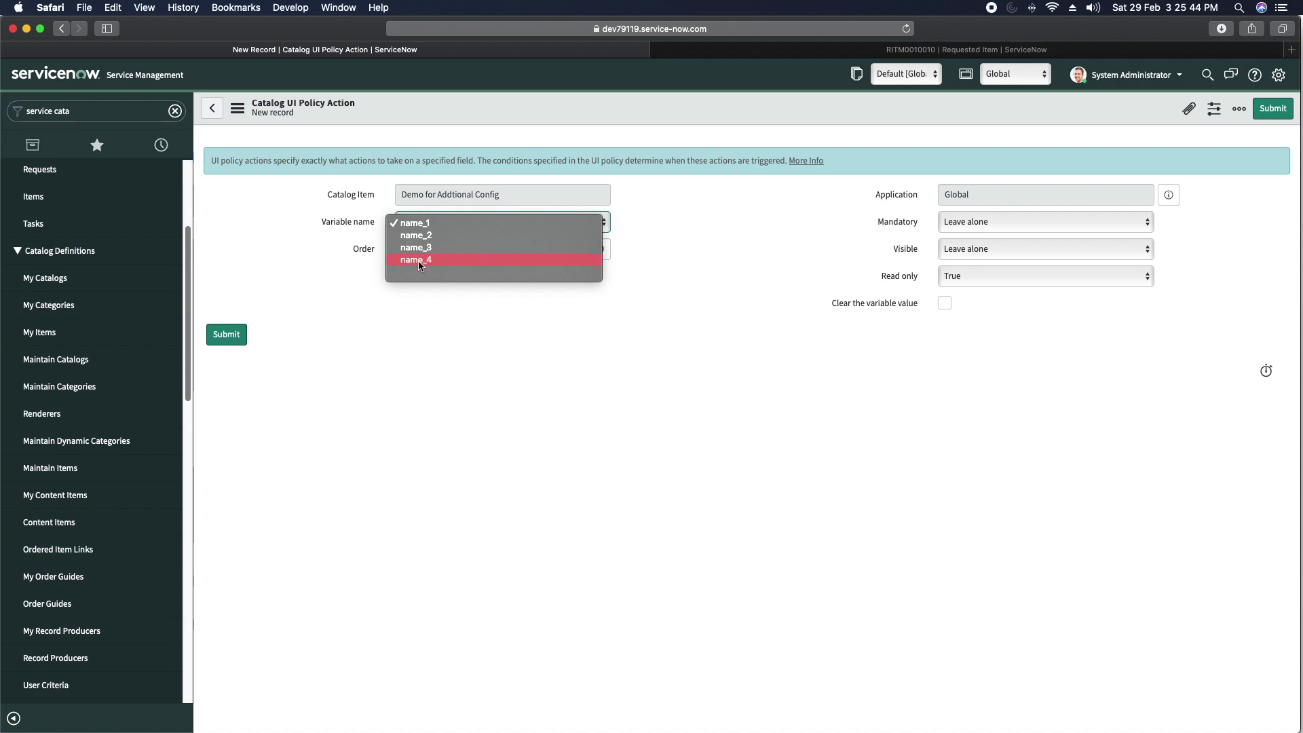
click(419, 262)
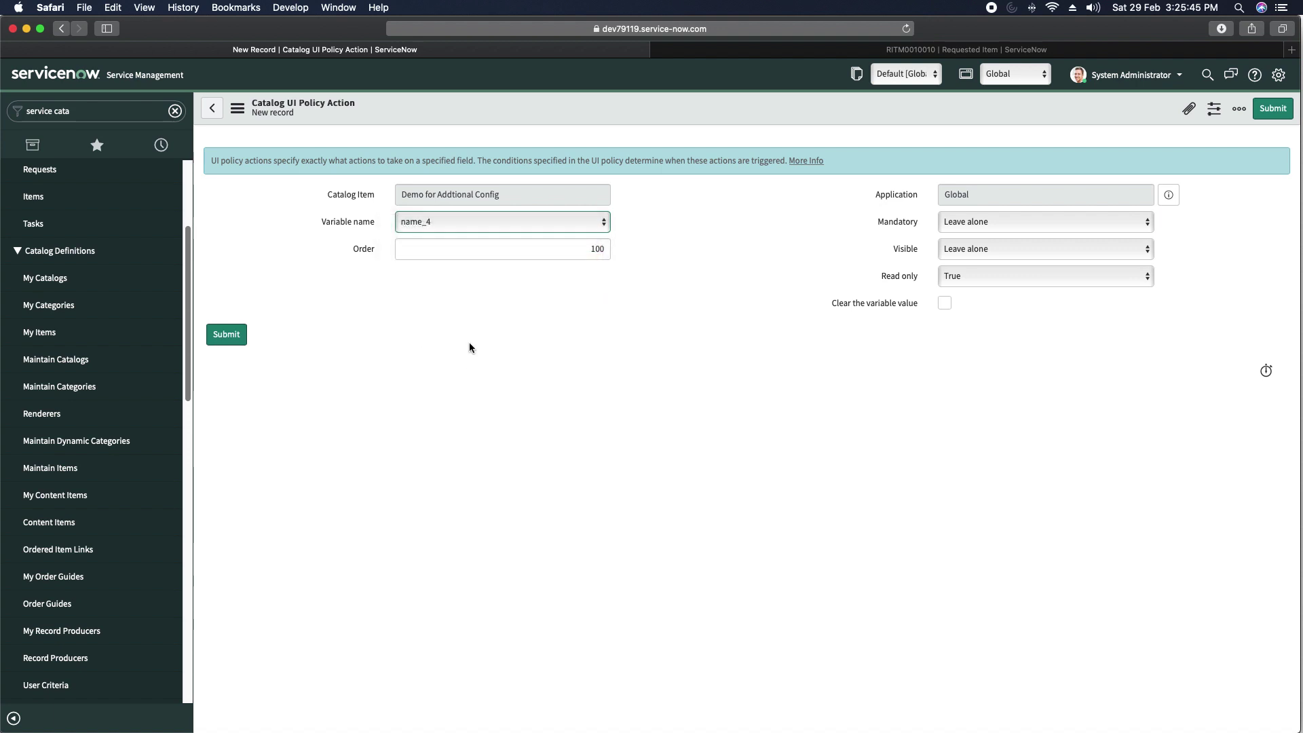
click(231, 344)
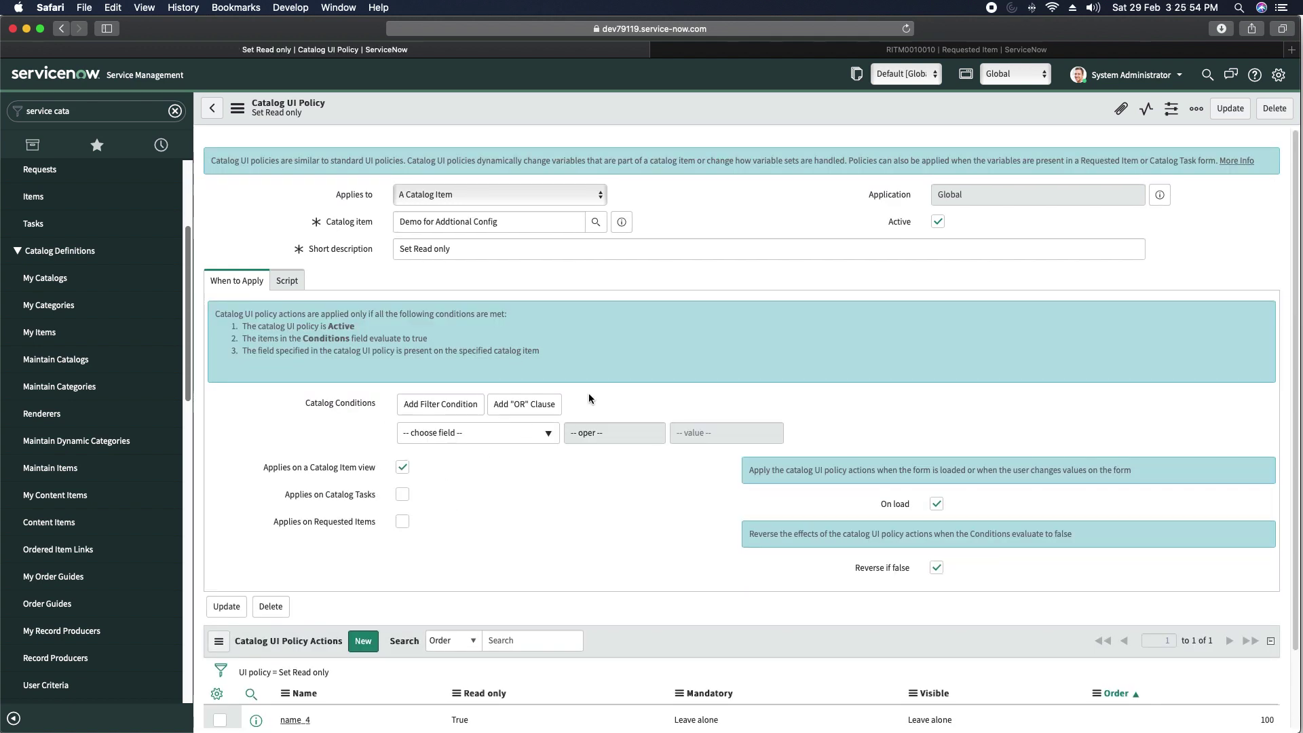
- Return to the Demo for Addtional Config catalog item, try it and order it with all variables left empty
scroll(587, 340, down, 3)
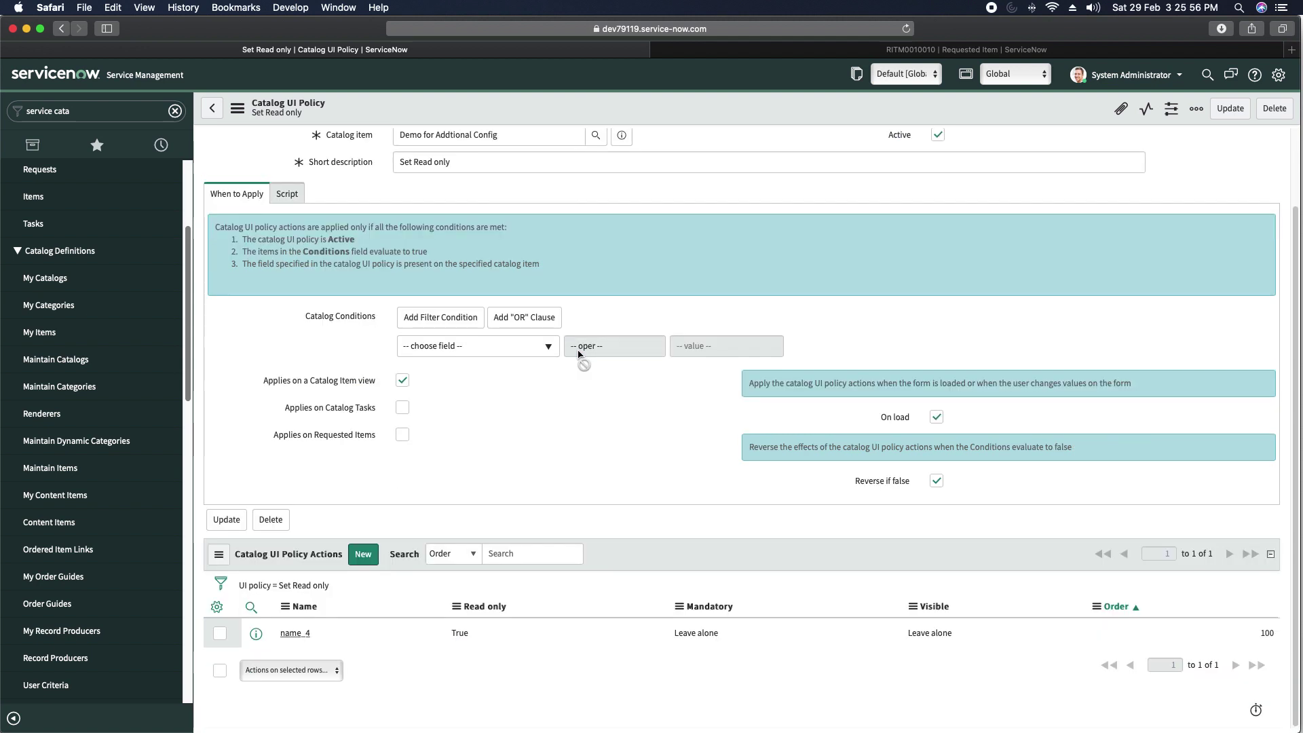
scroll(579, 352, up, 3)
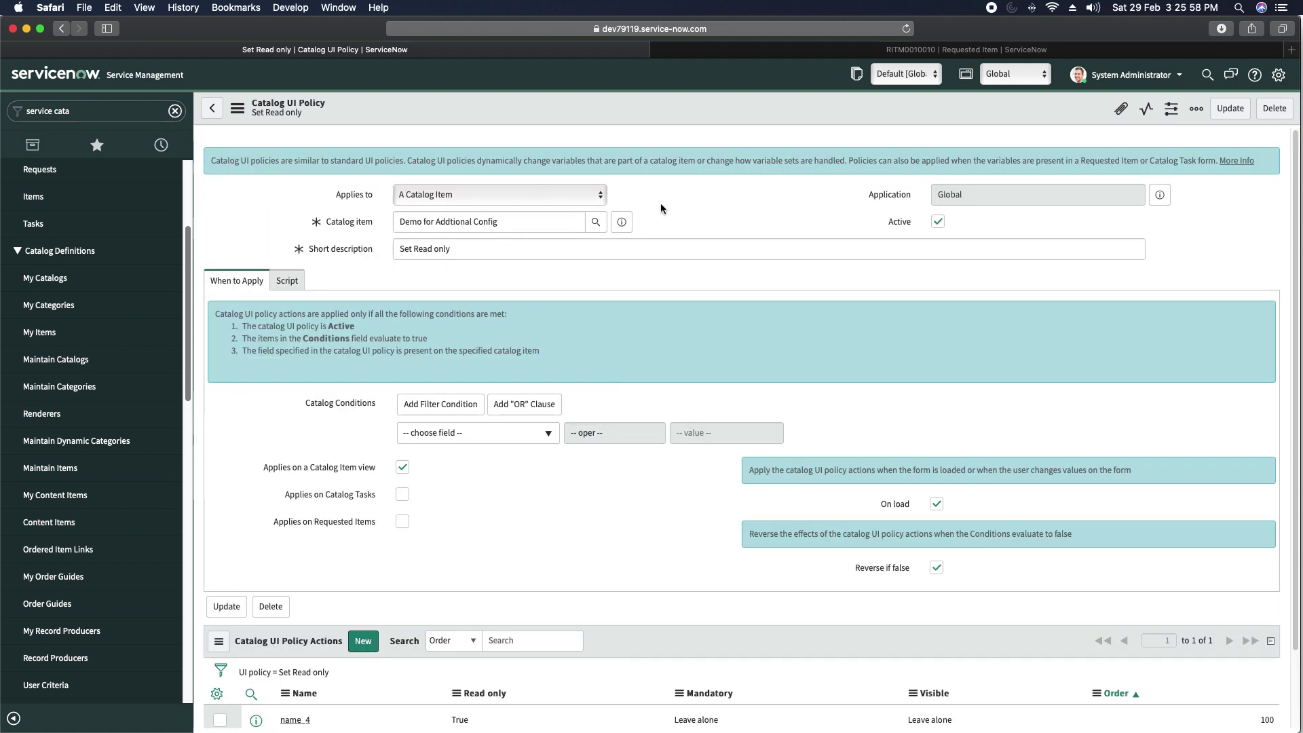
scroll(486, 575, down, 3)
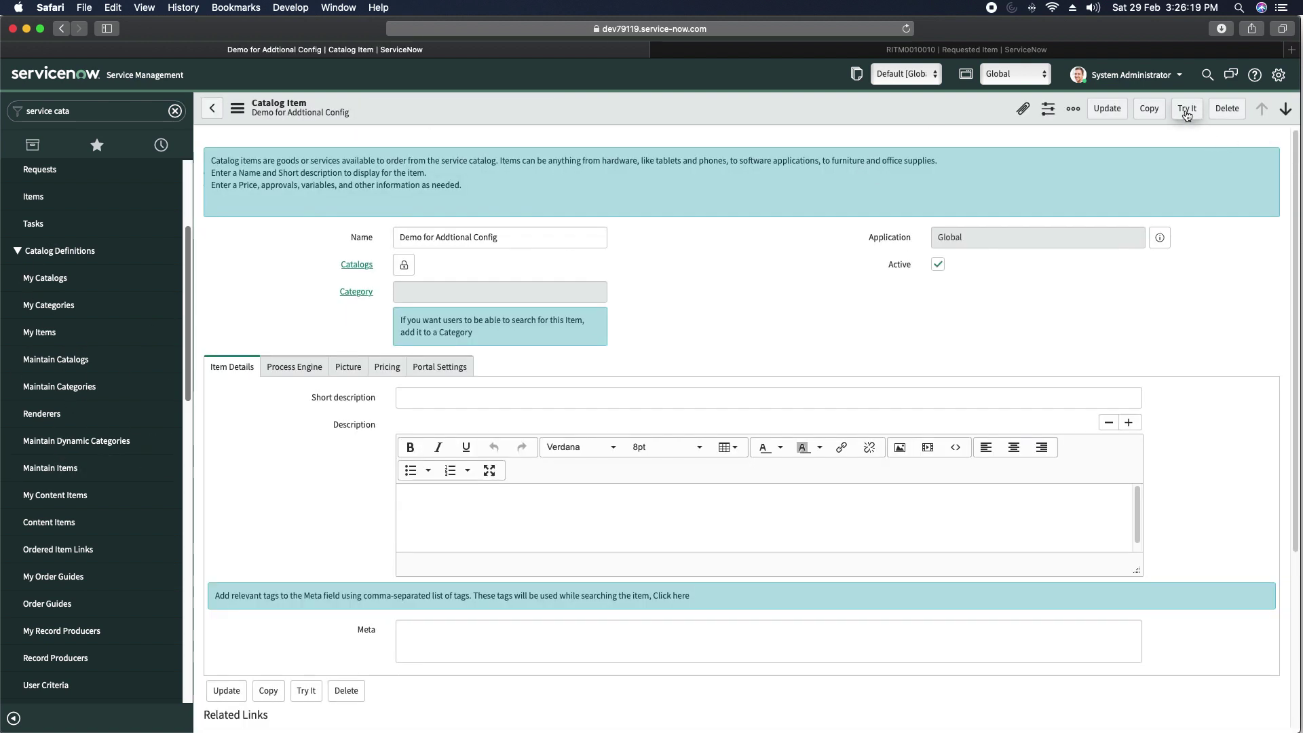
click(1186, 109)
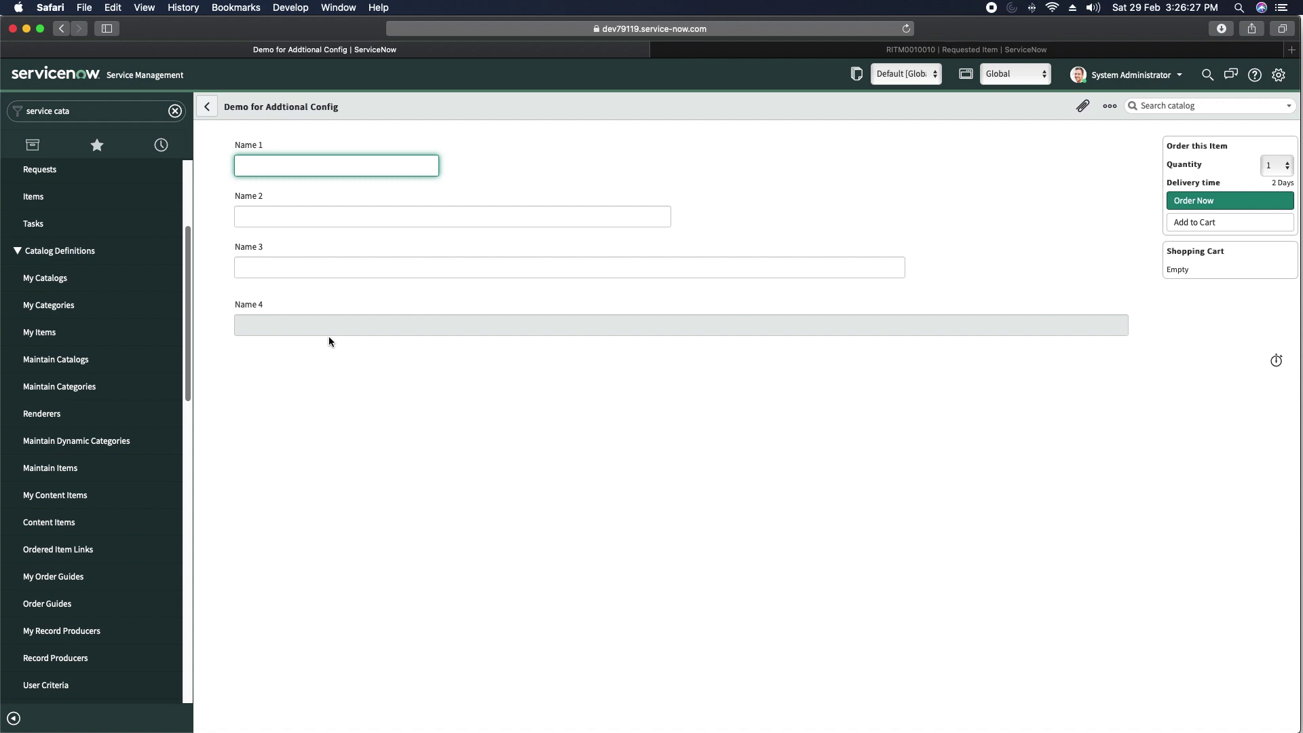
click(1213, 204)
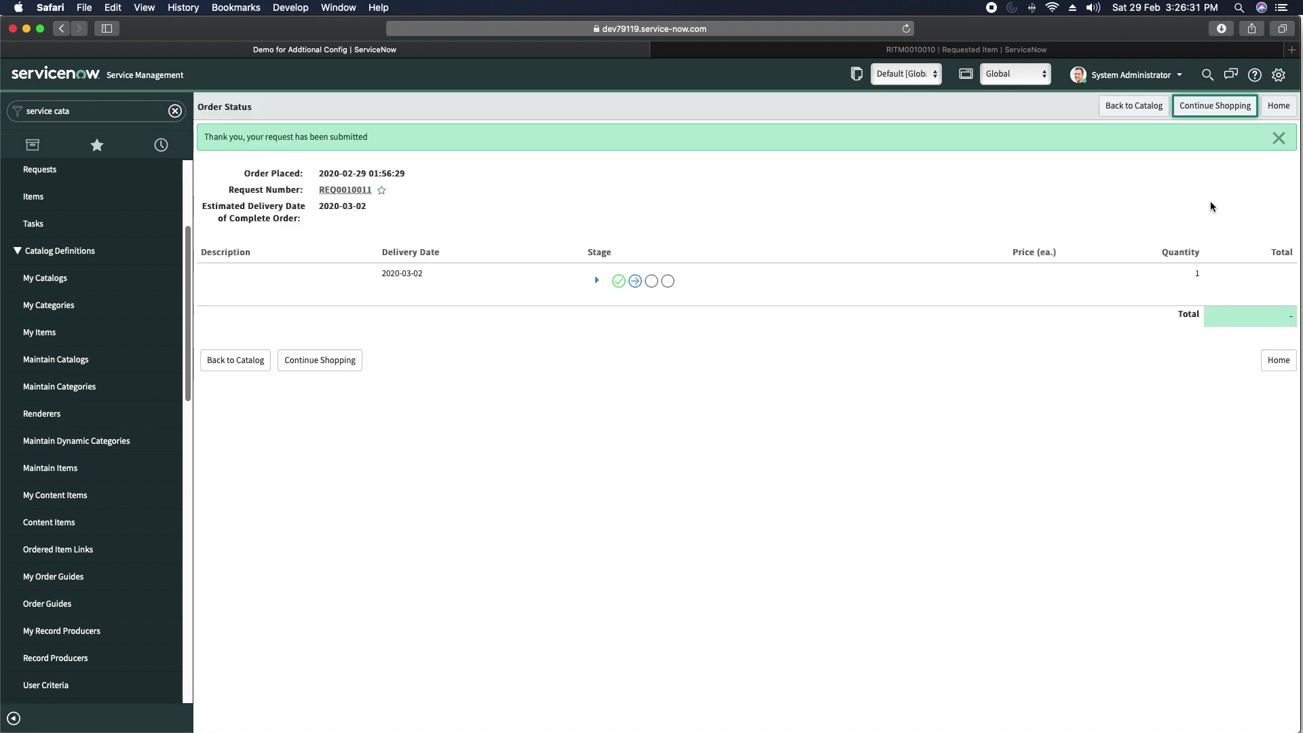
- Open the new request's requested item and enter "sdsdsd" in Name 4 to test whether it is editable there
click(346, 190)
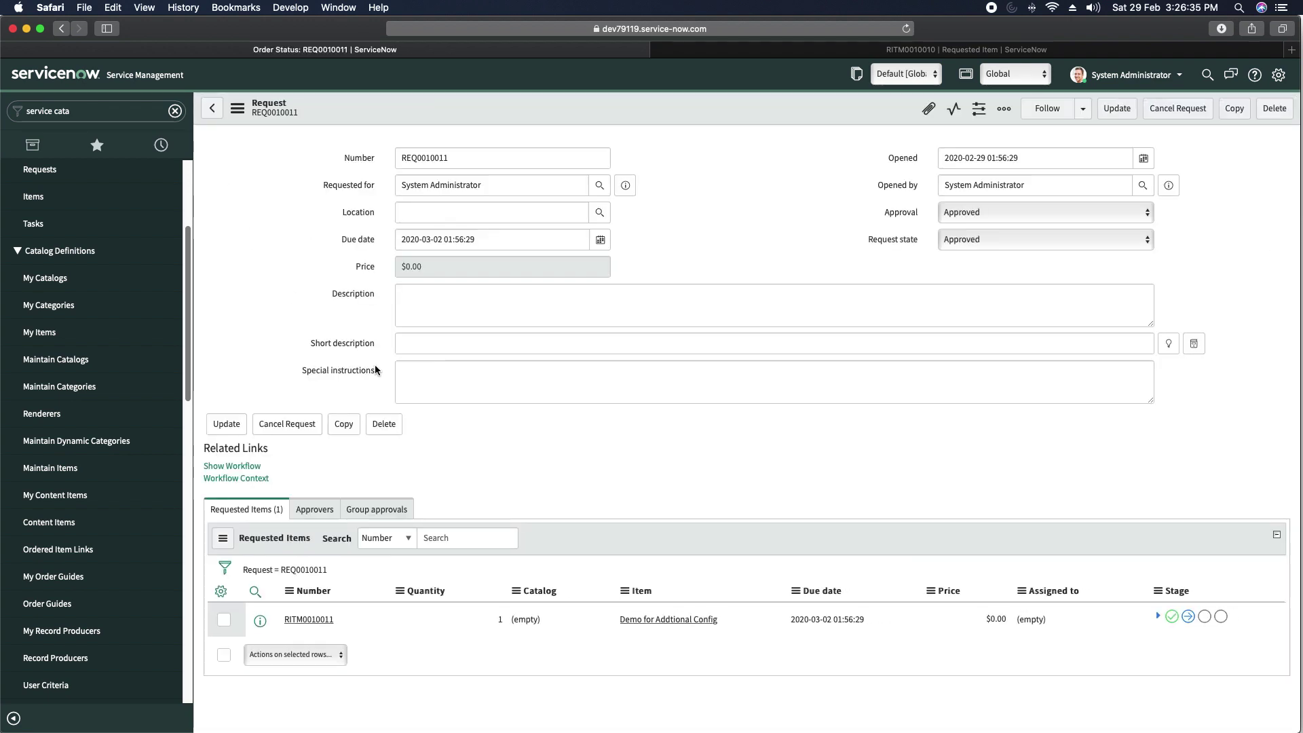
click(299, 618)
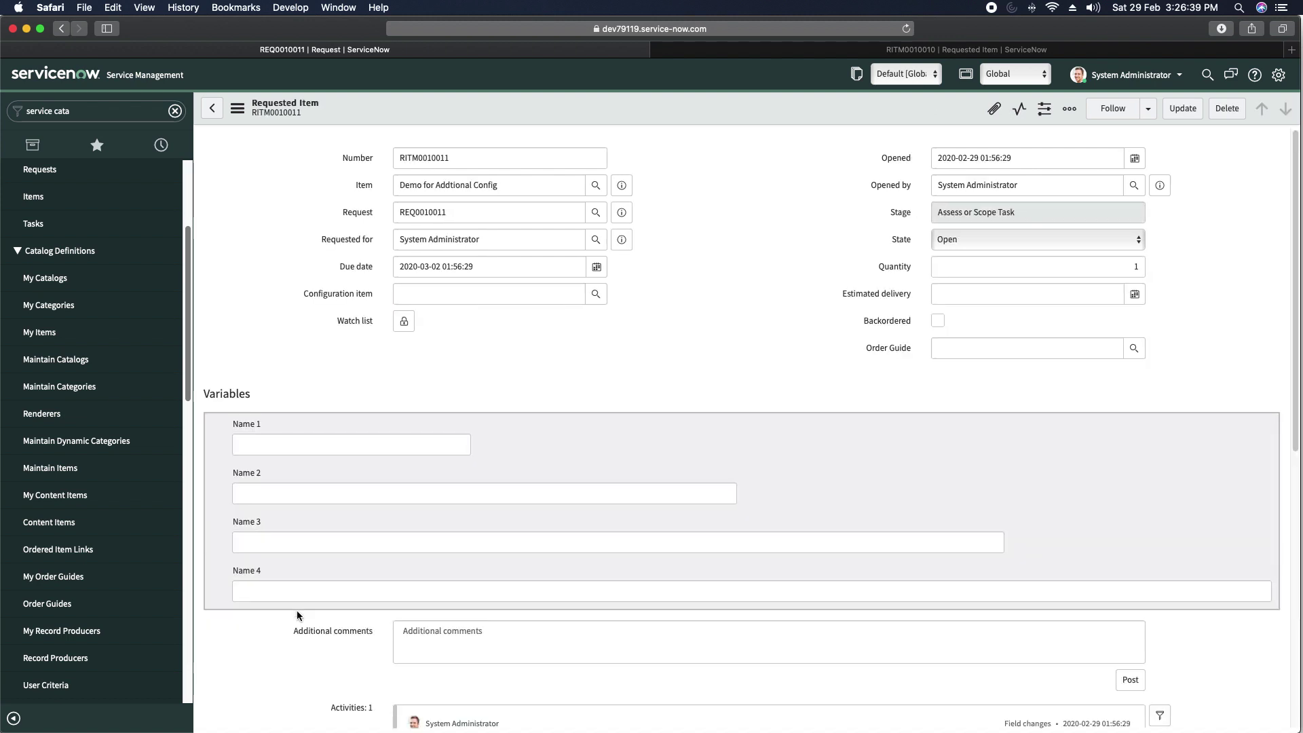
click(305, 594)
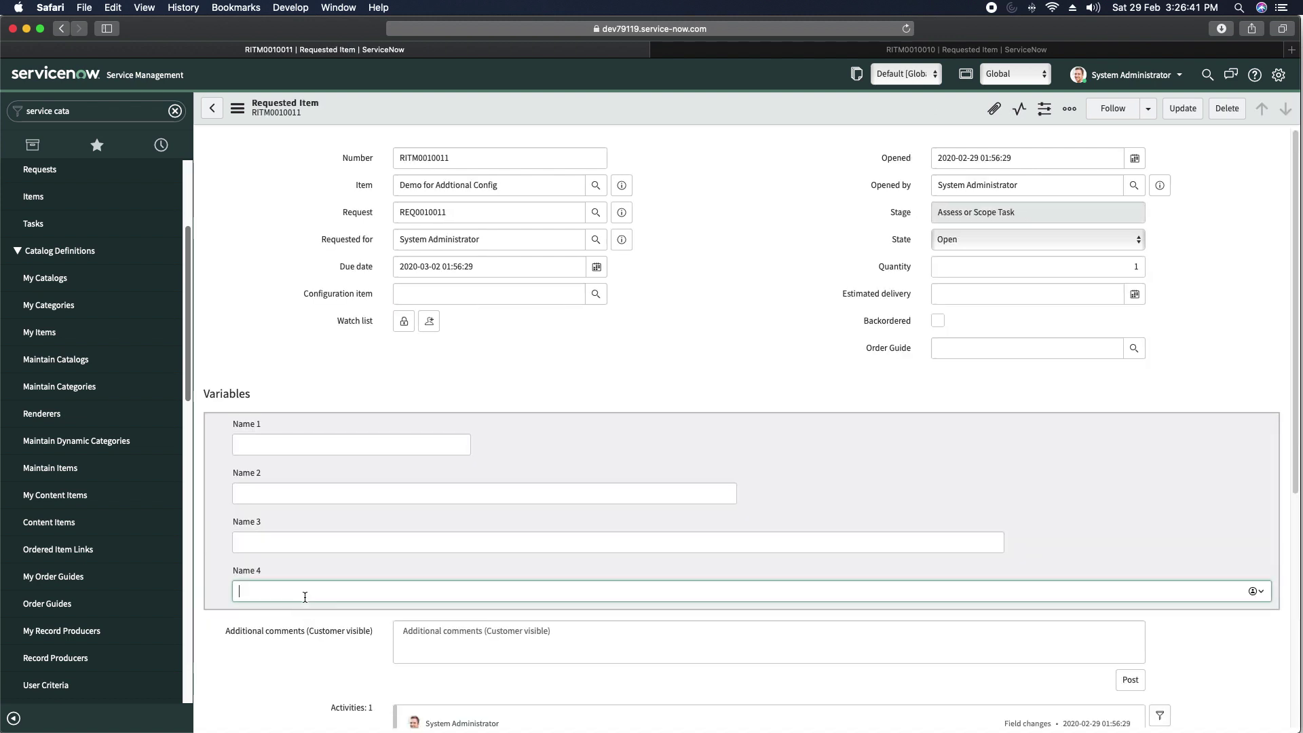
text(sdsdsdsdsdds)
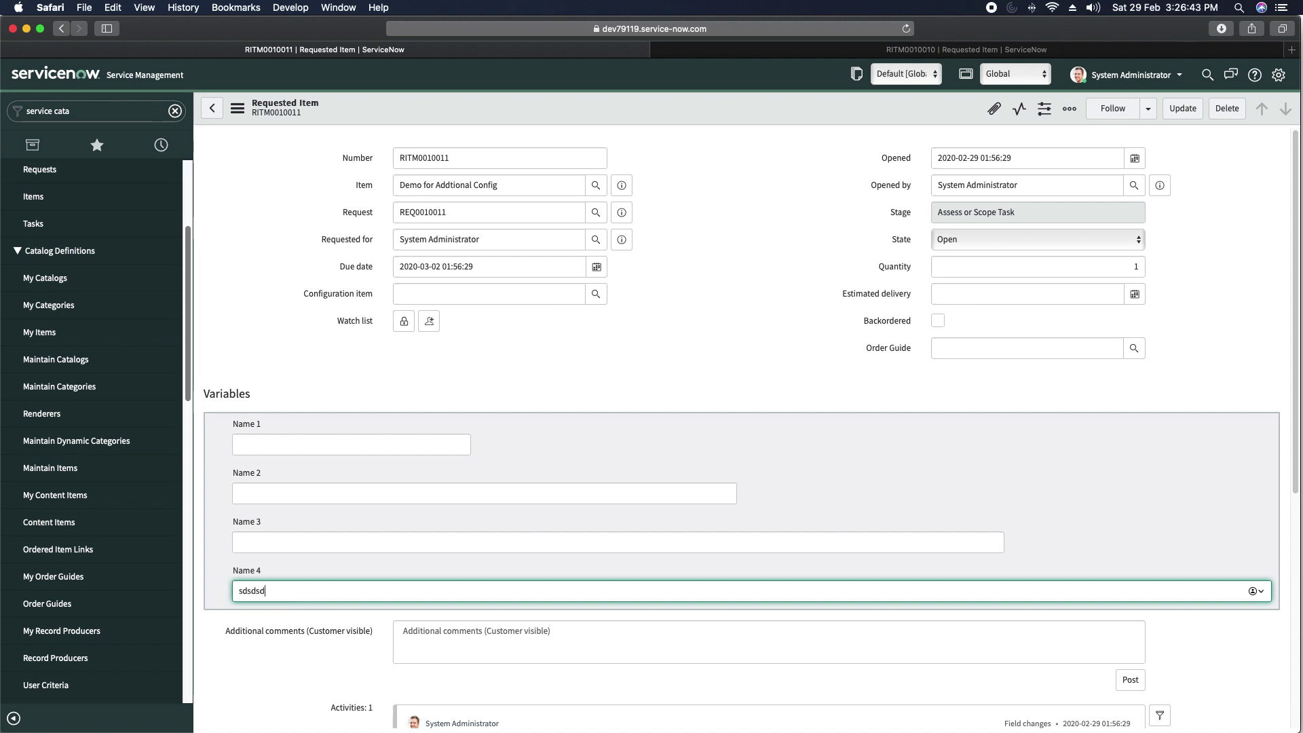
click(658, 340)
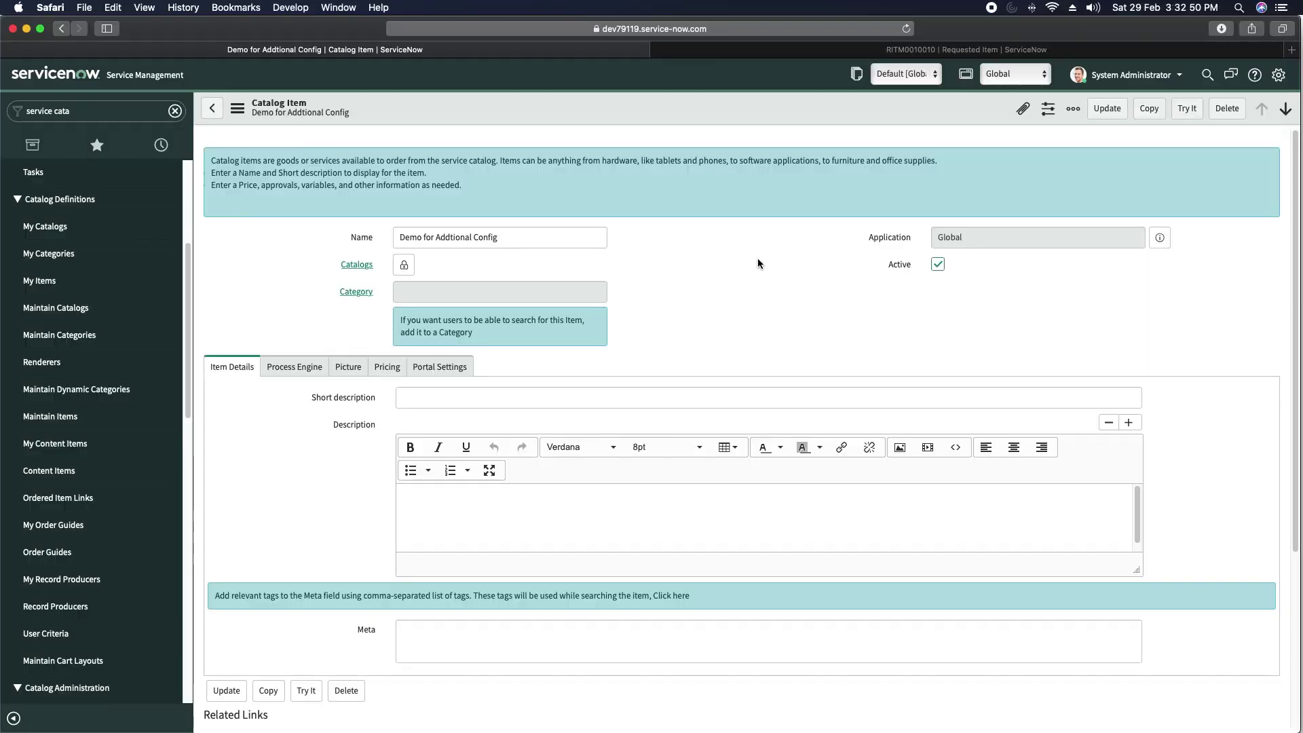
- Try the item again and inspect the "Set Read only" UI policy entry in the Variable Action Logger, then close the logger
click(1187, 113)
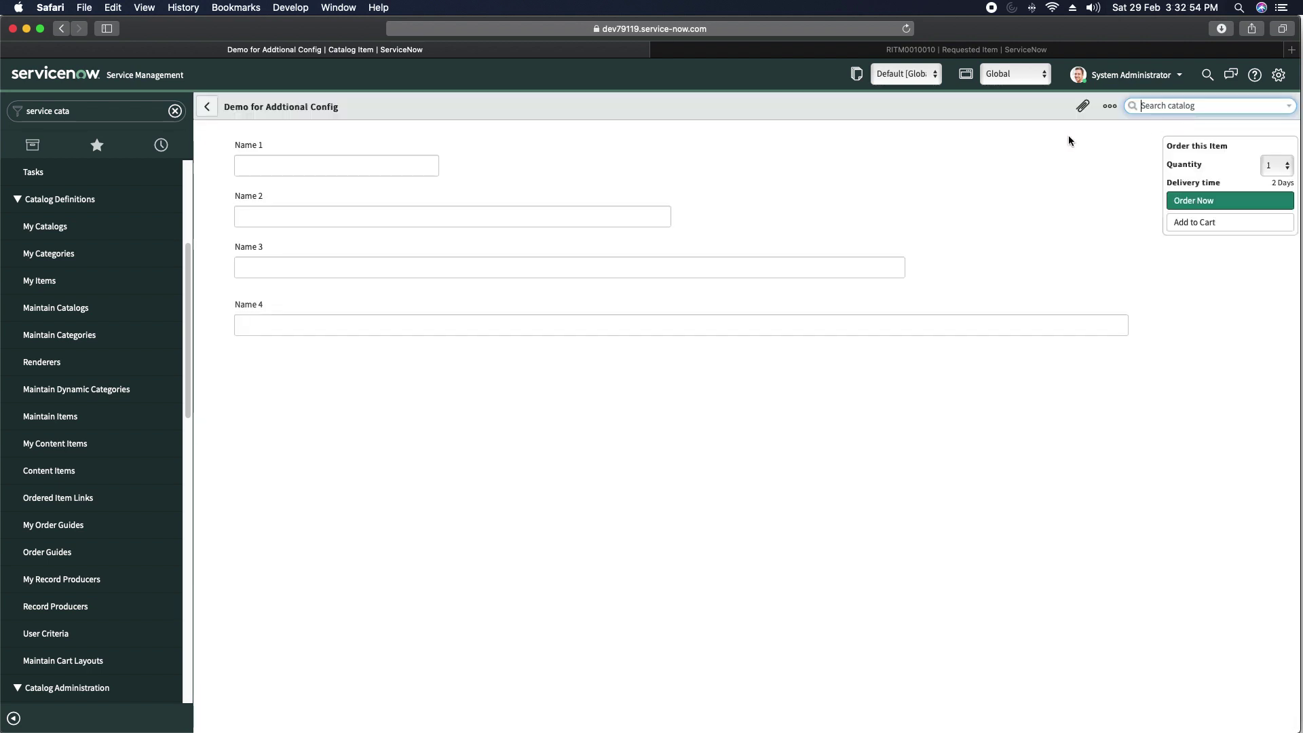
right_click(626, 106)
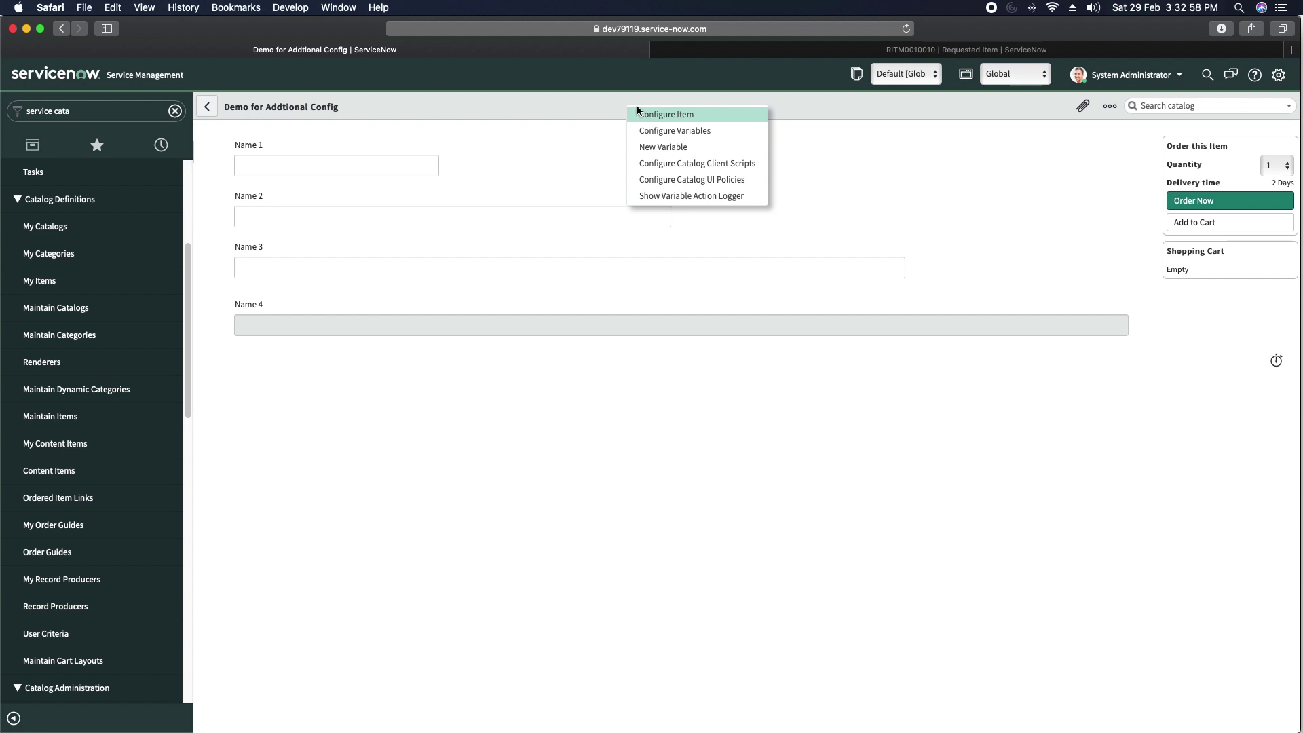
click(675, 196)
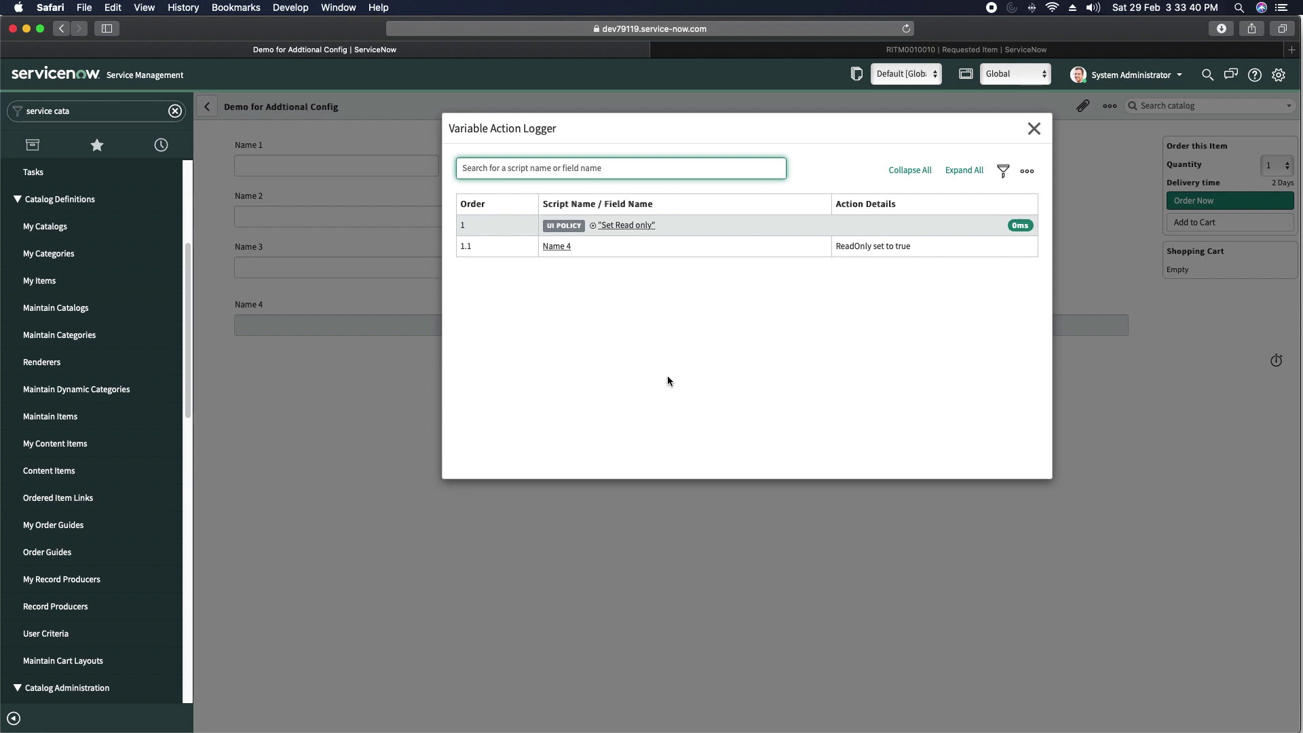
click(594, 225)
click(571, 226)
click(1032, 130)
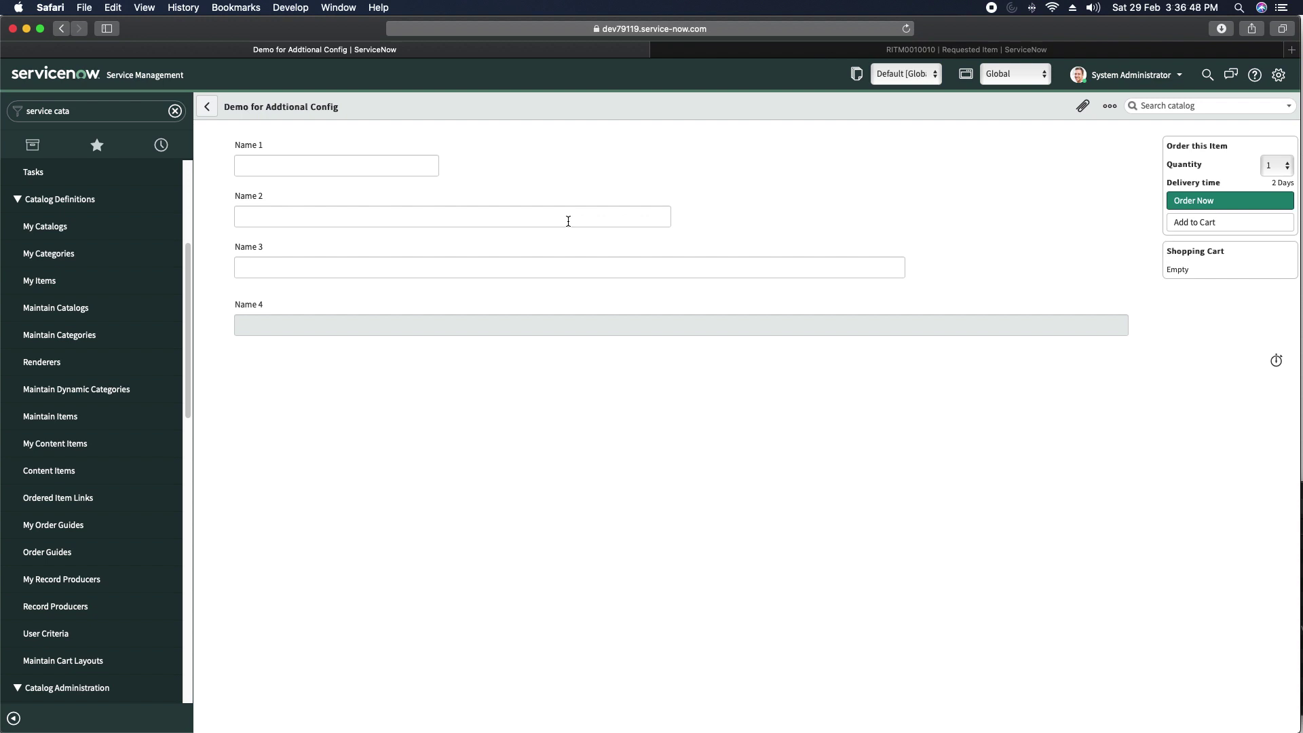
- Turn on JavaScript Log and Field Watcher in the developer system settings and close the settings
click(1279, 76)
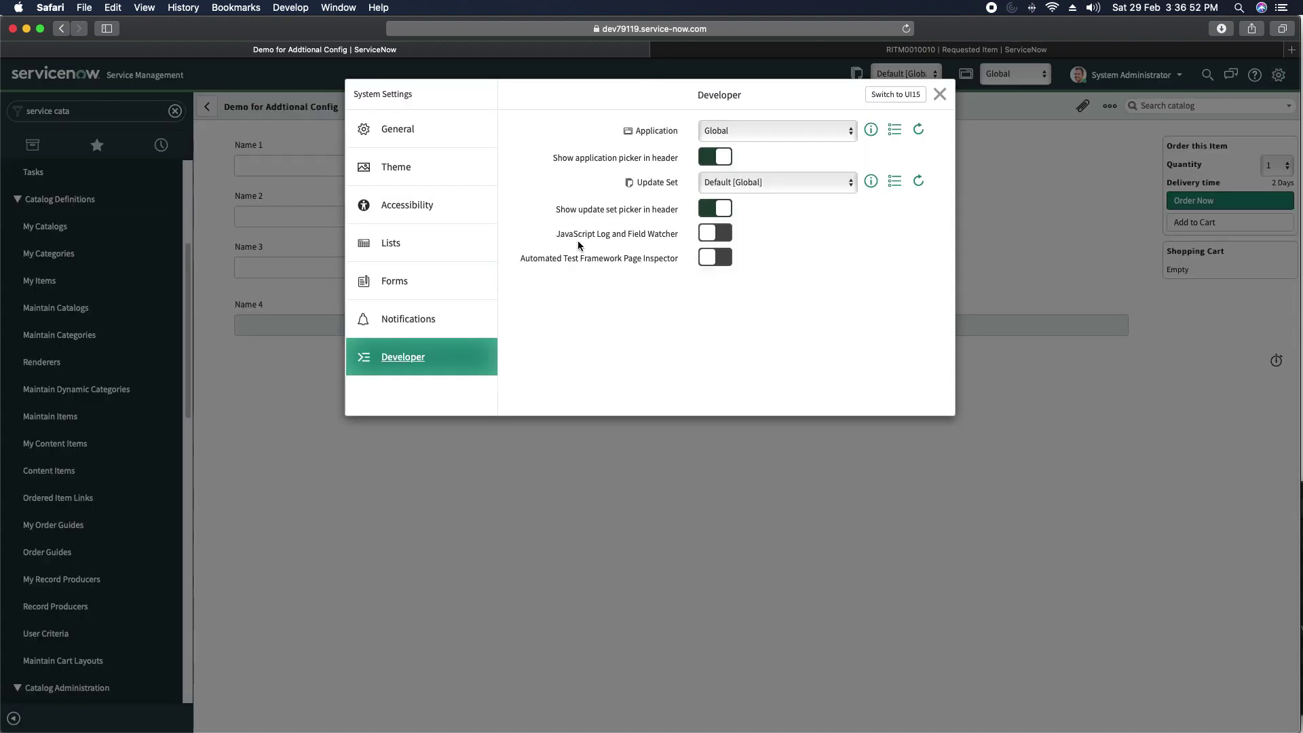
mouse_move(592, 235)
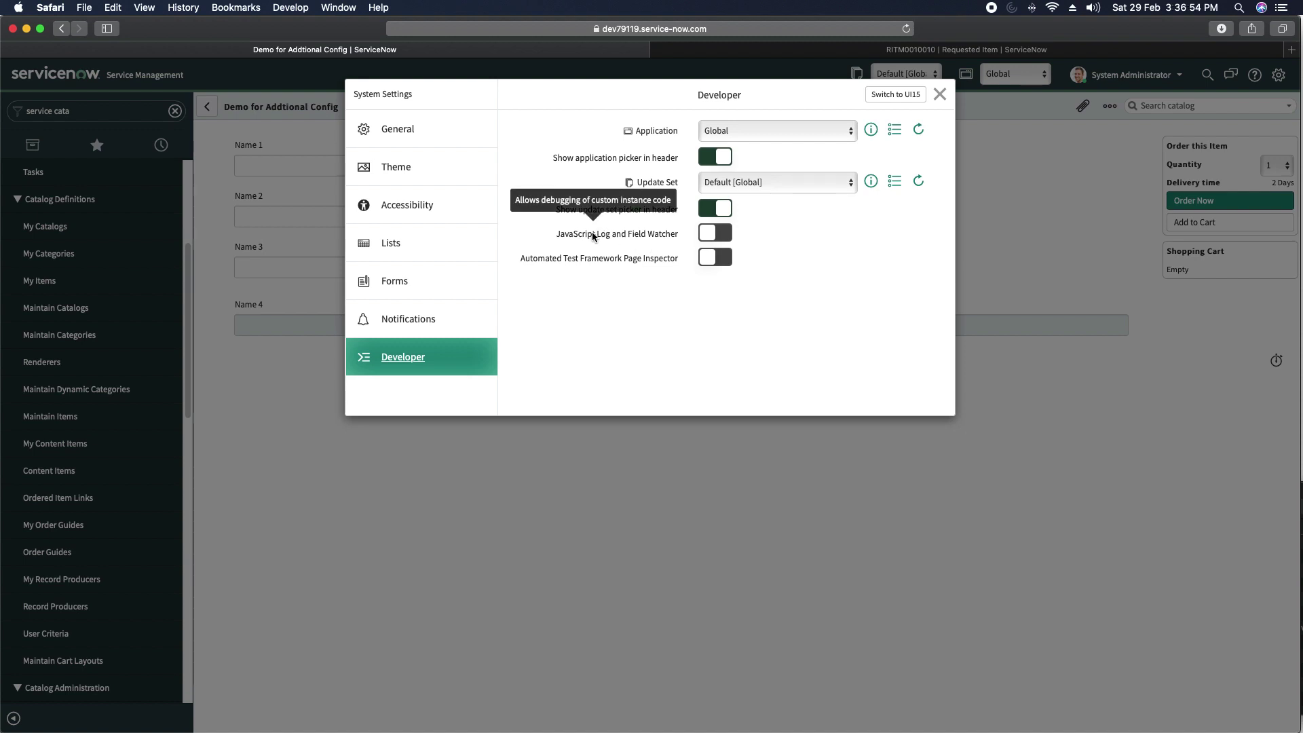
click(713, 234)
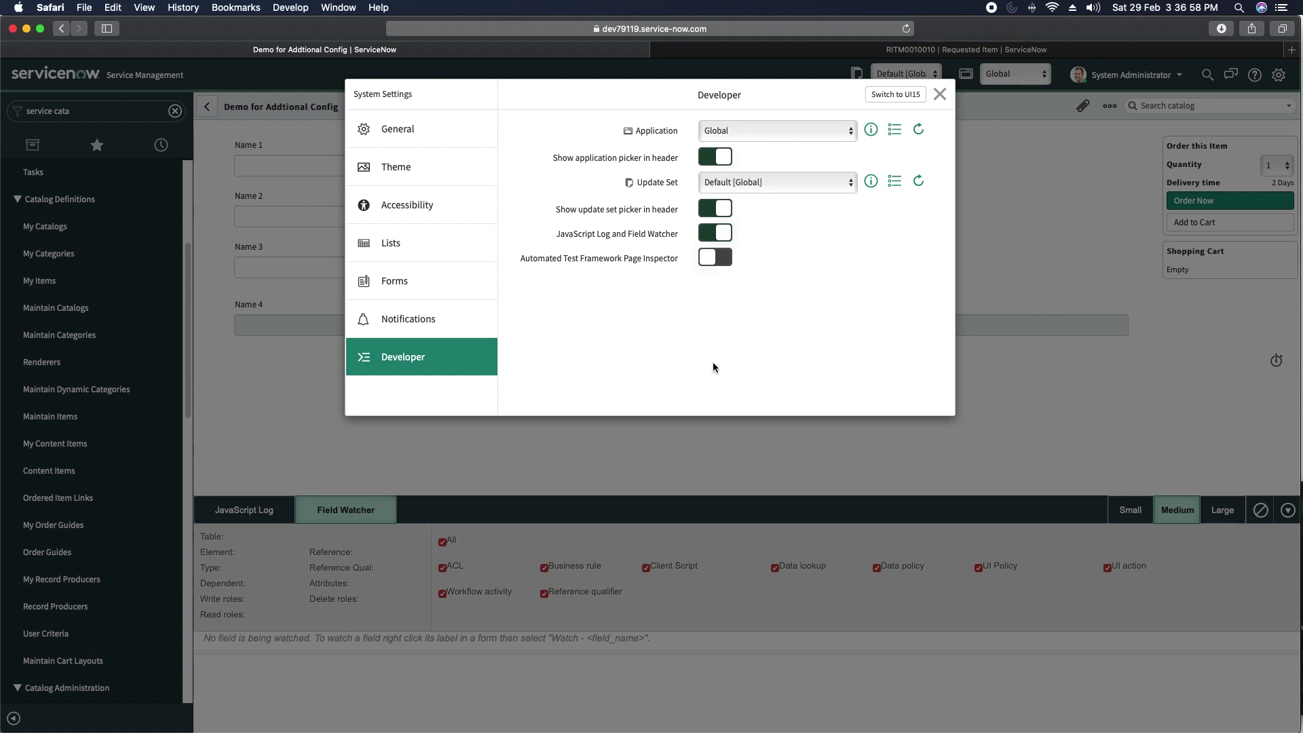
click(940, 95)
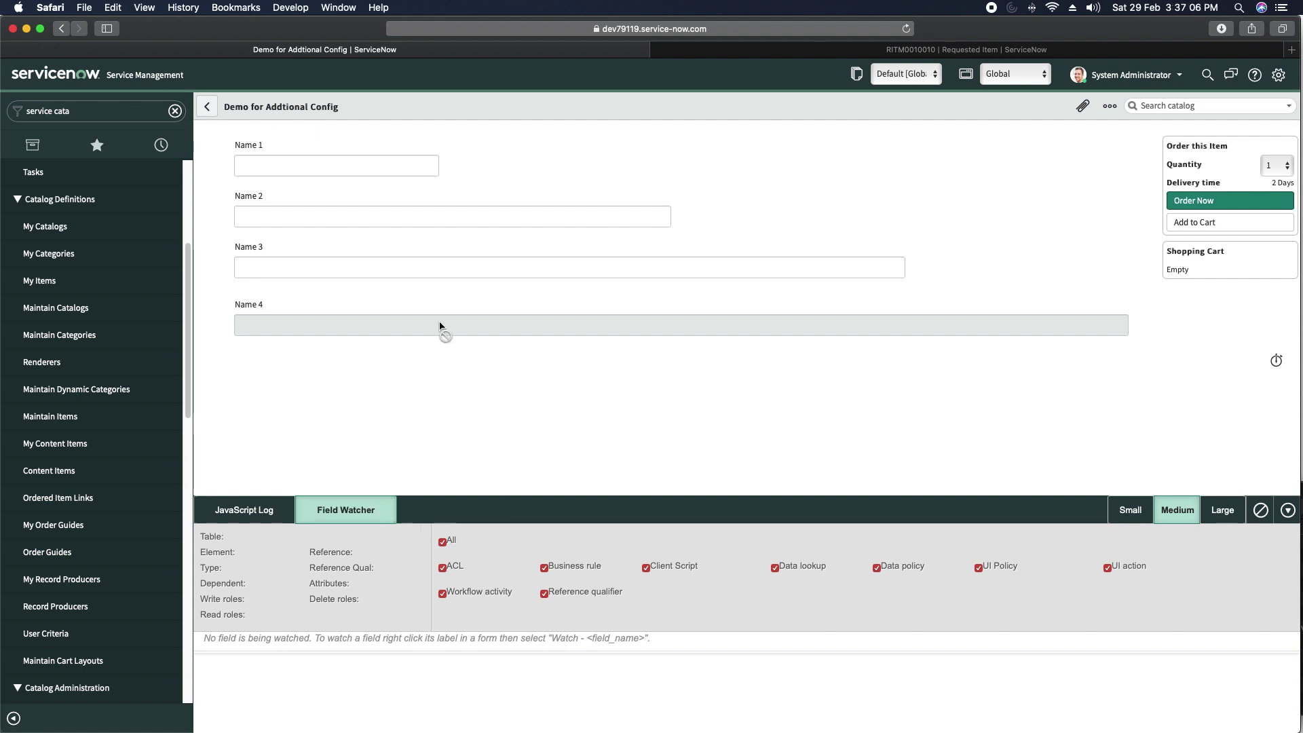
- Watch the Name 4 variable and display its details in the Variable Watcher
right_click(249, 303)
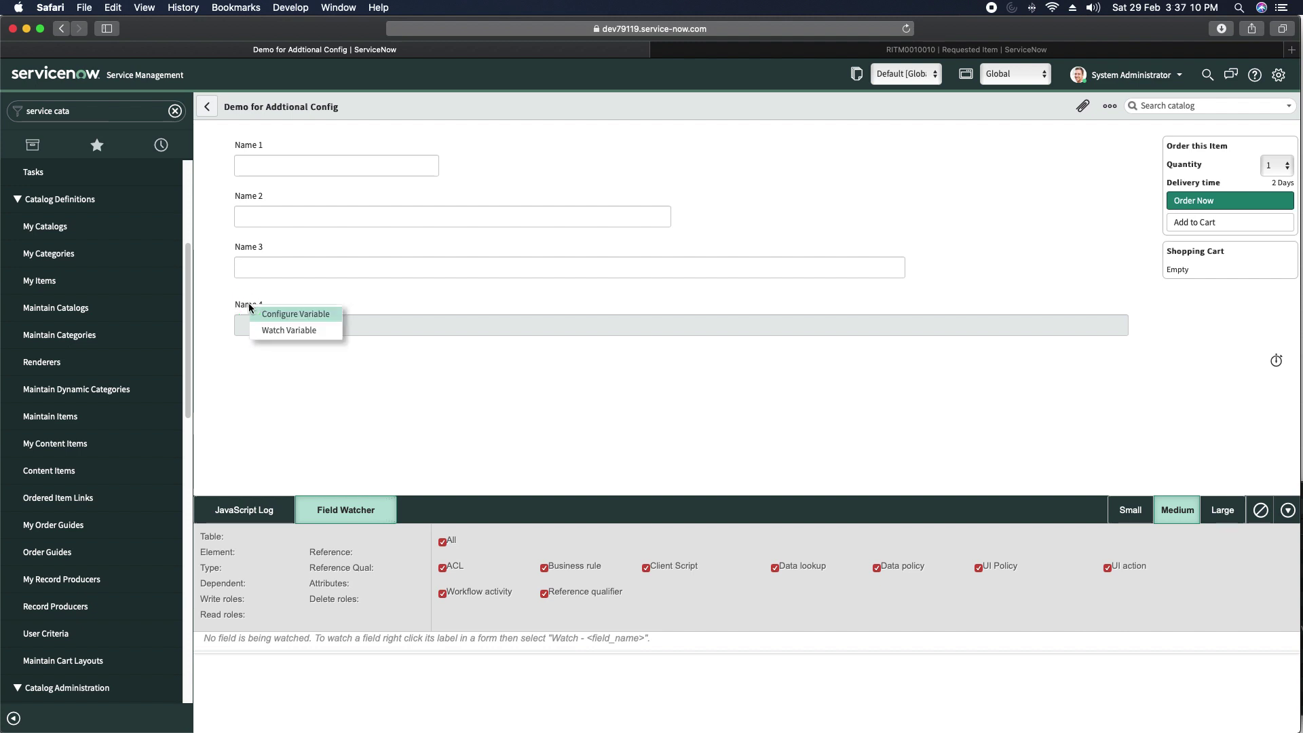
click(297, 331)
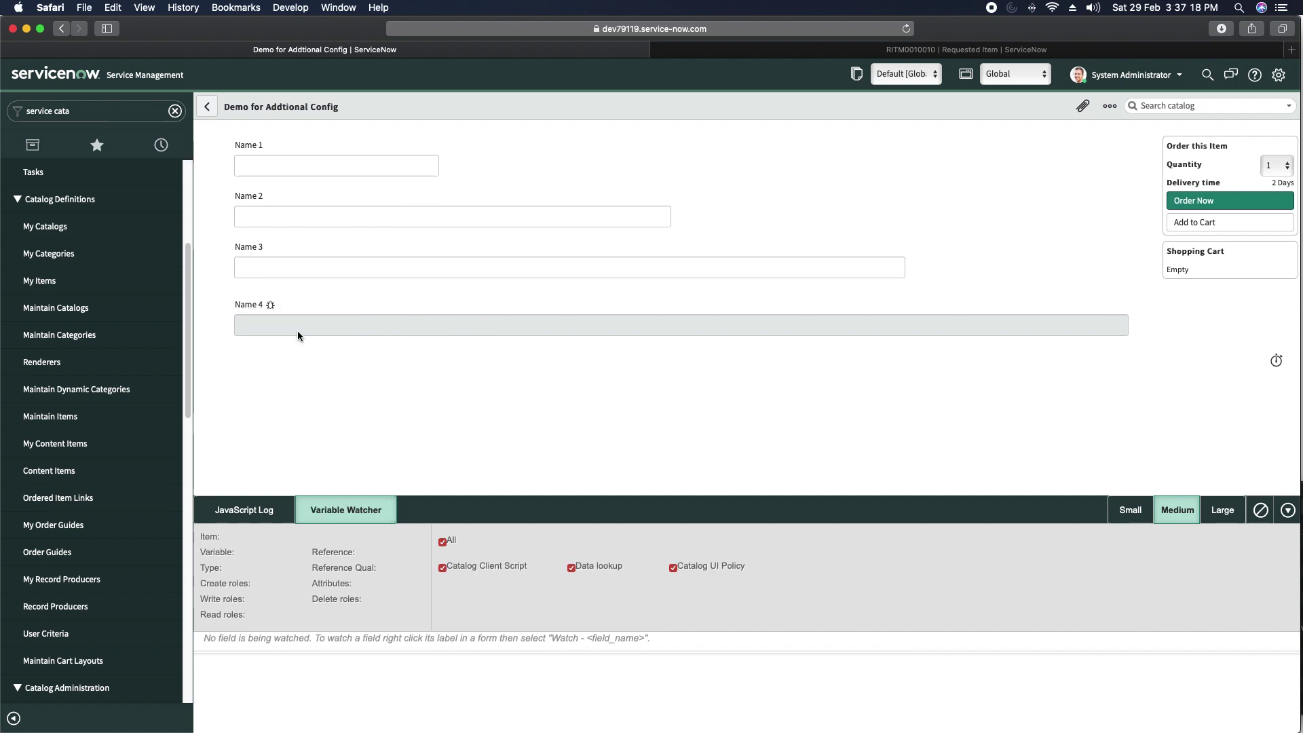
click(273, 307)
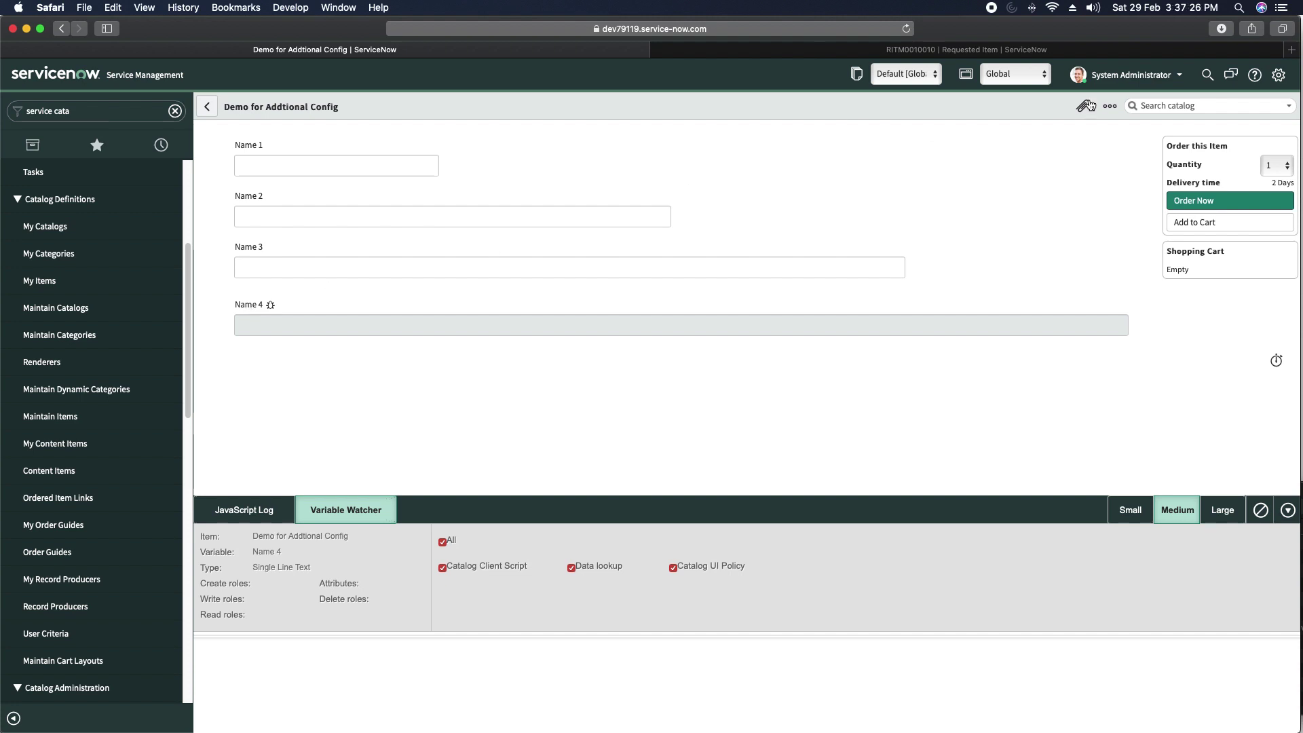
- Reload the catalog item, turn JavaScript Log and Field Watcher on again, and show the Variable Watcher at Medium size
click(908, 31)
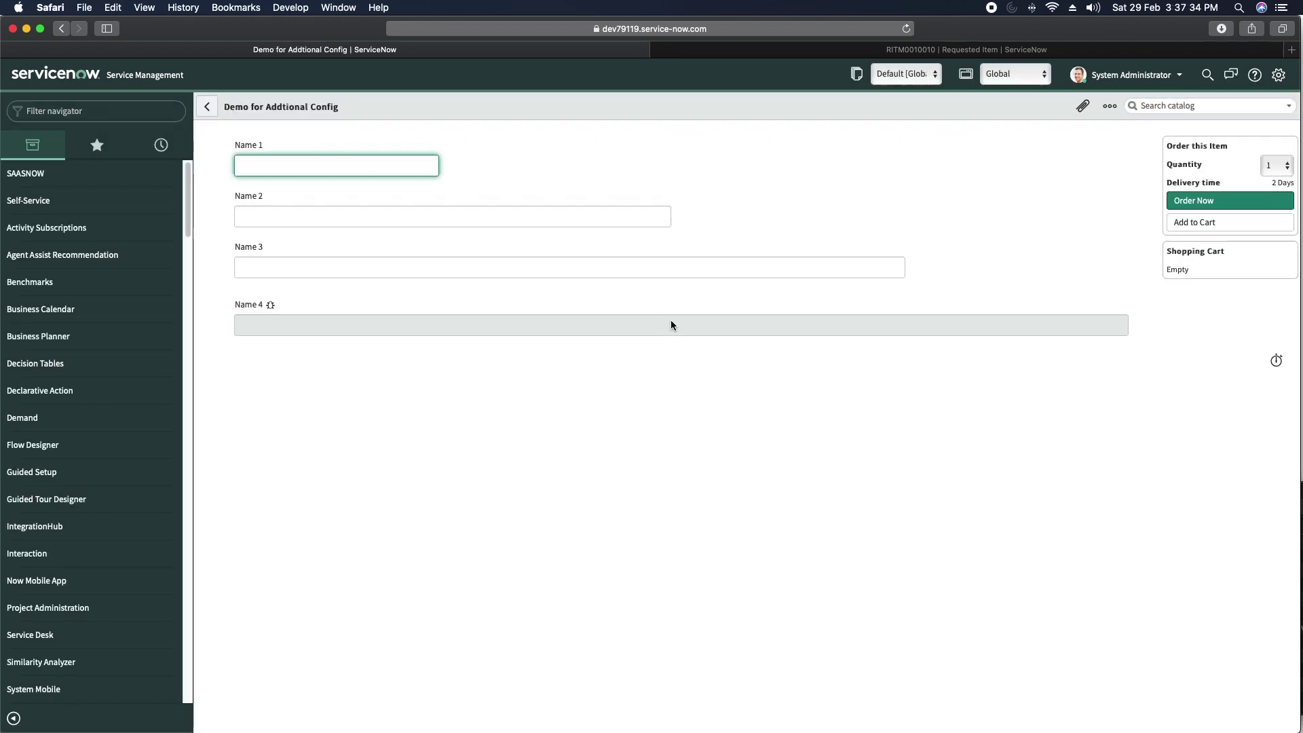
click(1279, 75)
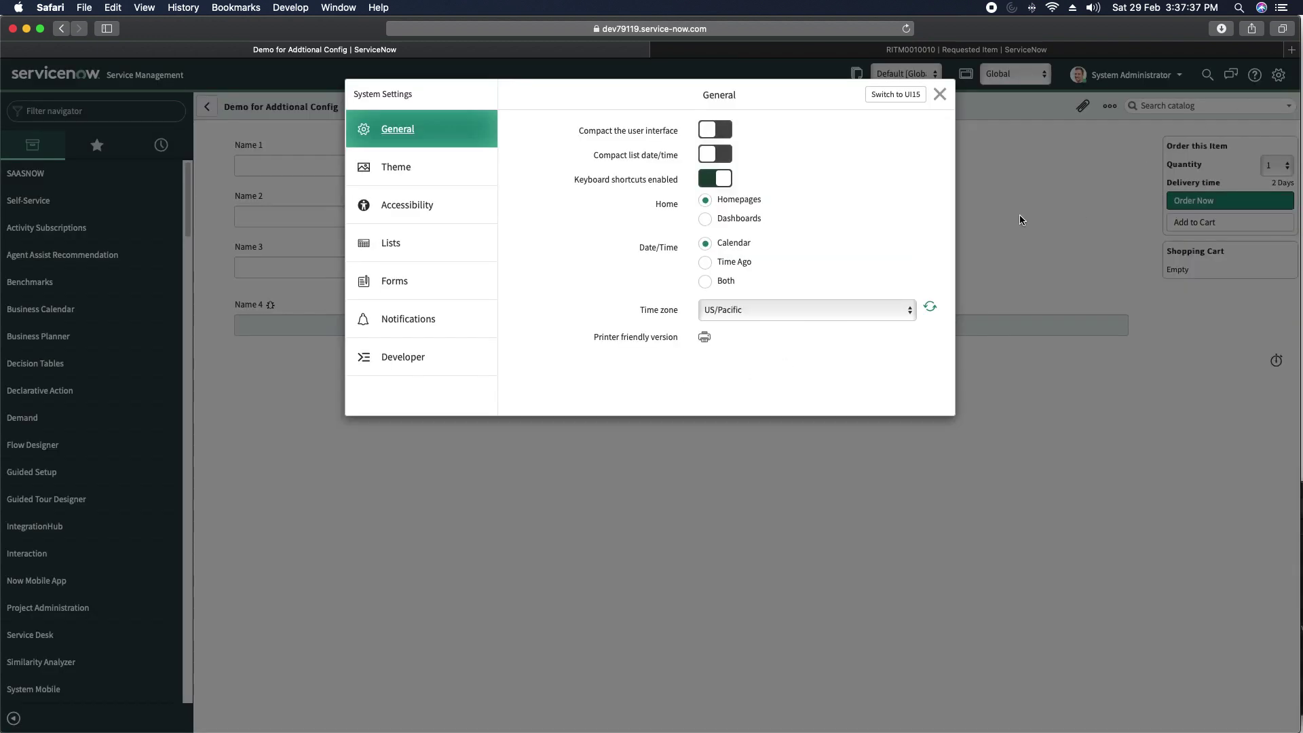
click(401, 358)
click(706, 232)
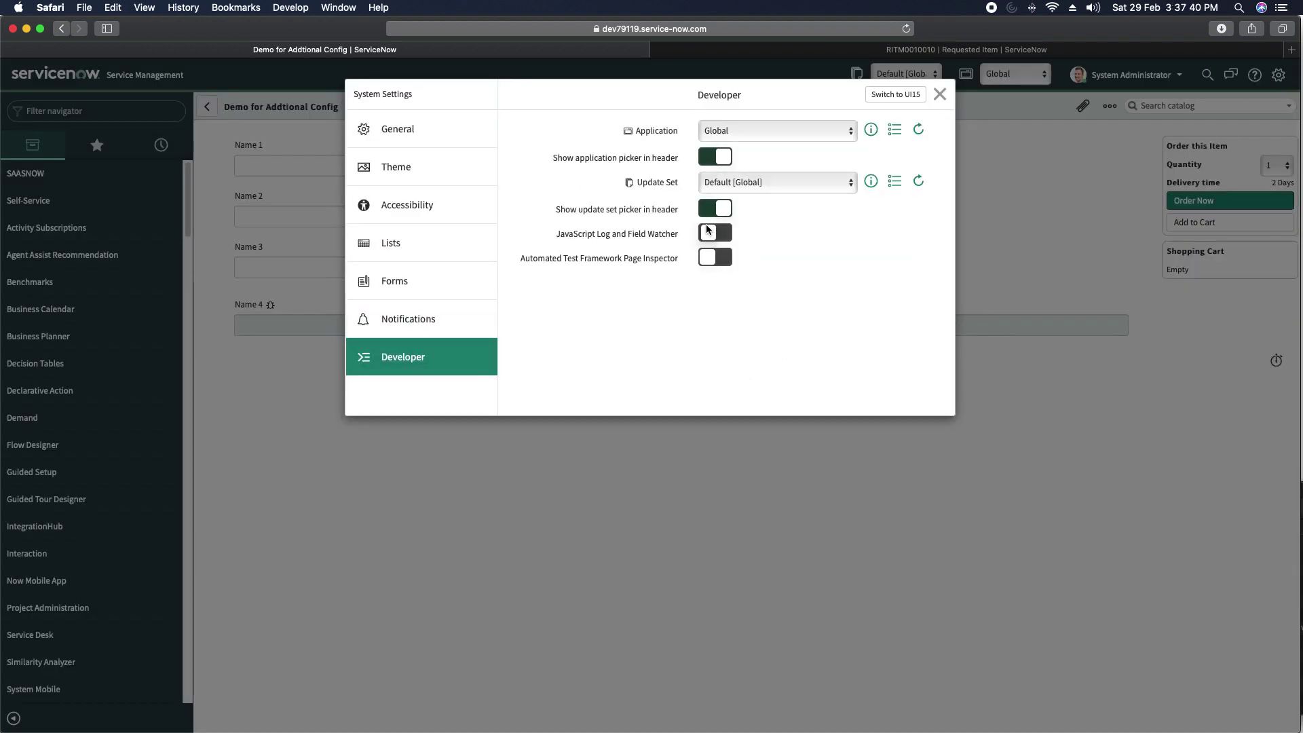
click(939, 95)
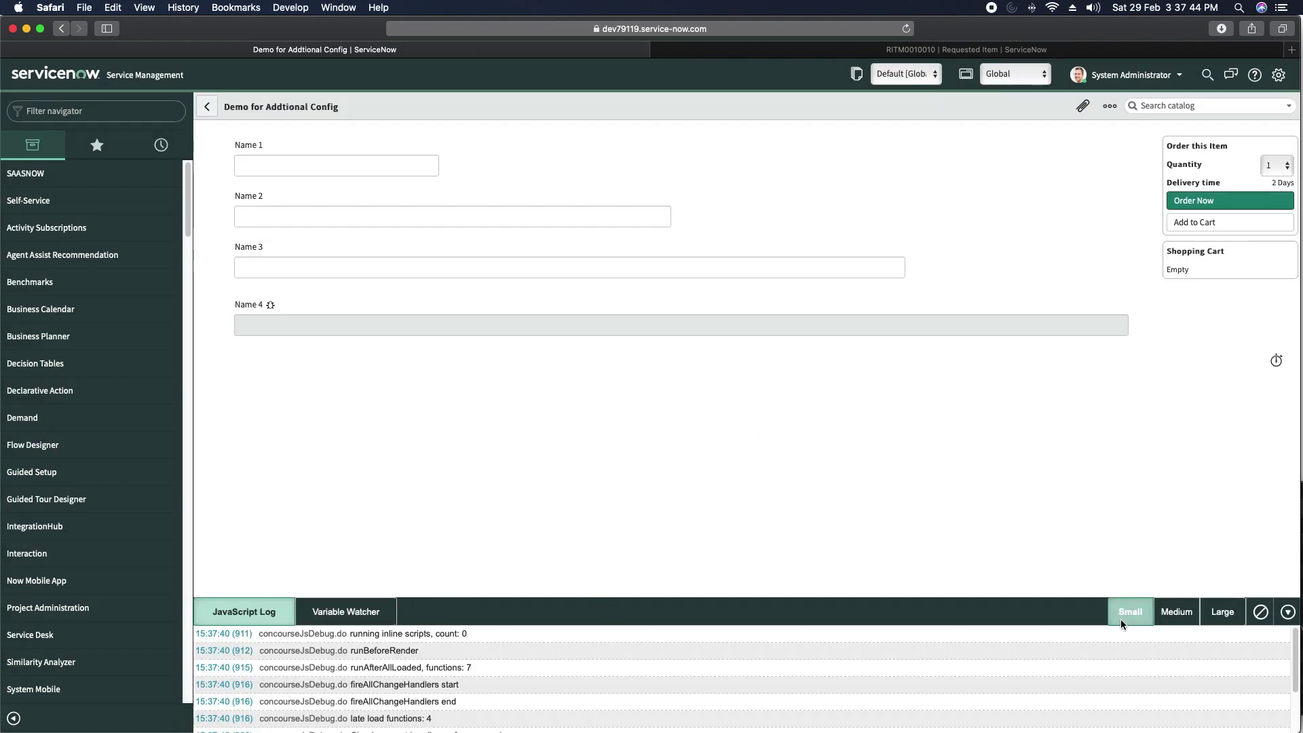
click(1176, 611)
click(346, 511)
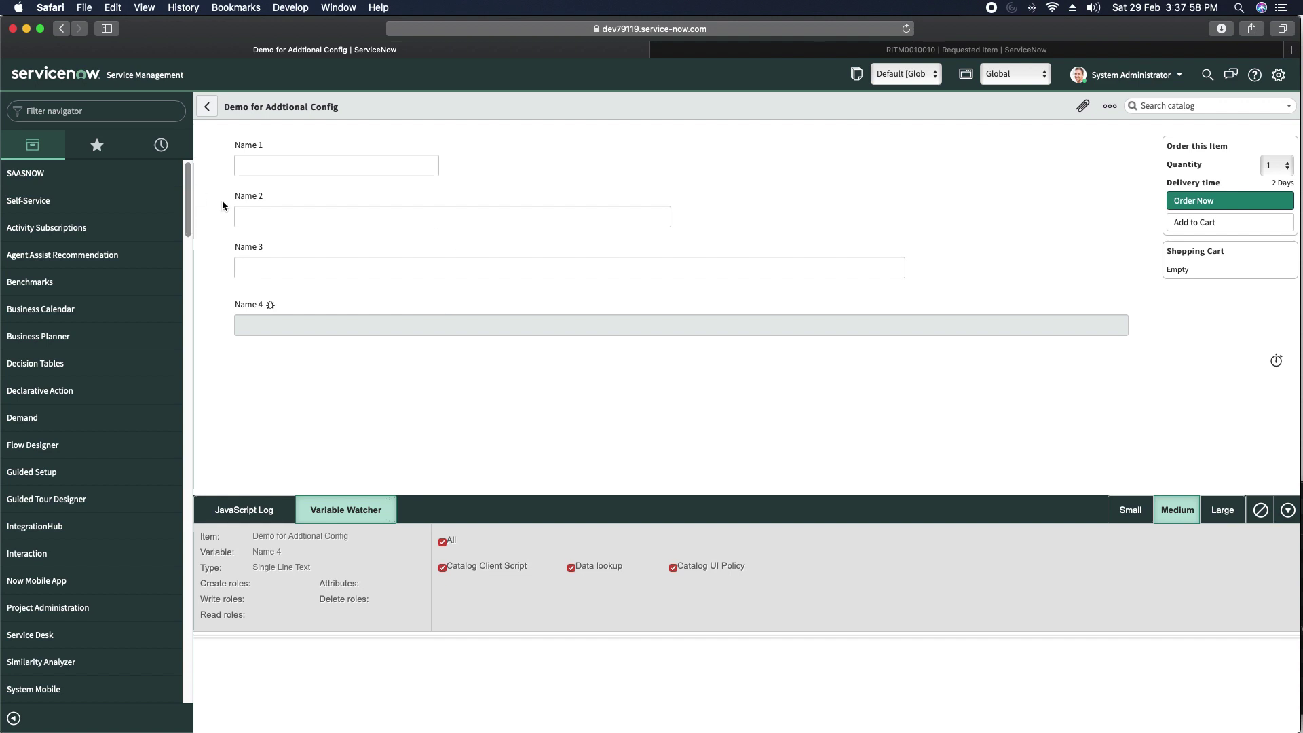
- Order the item with all variables left empty and check the Field Watcher on the order status page
click(284, 216)
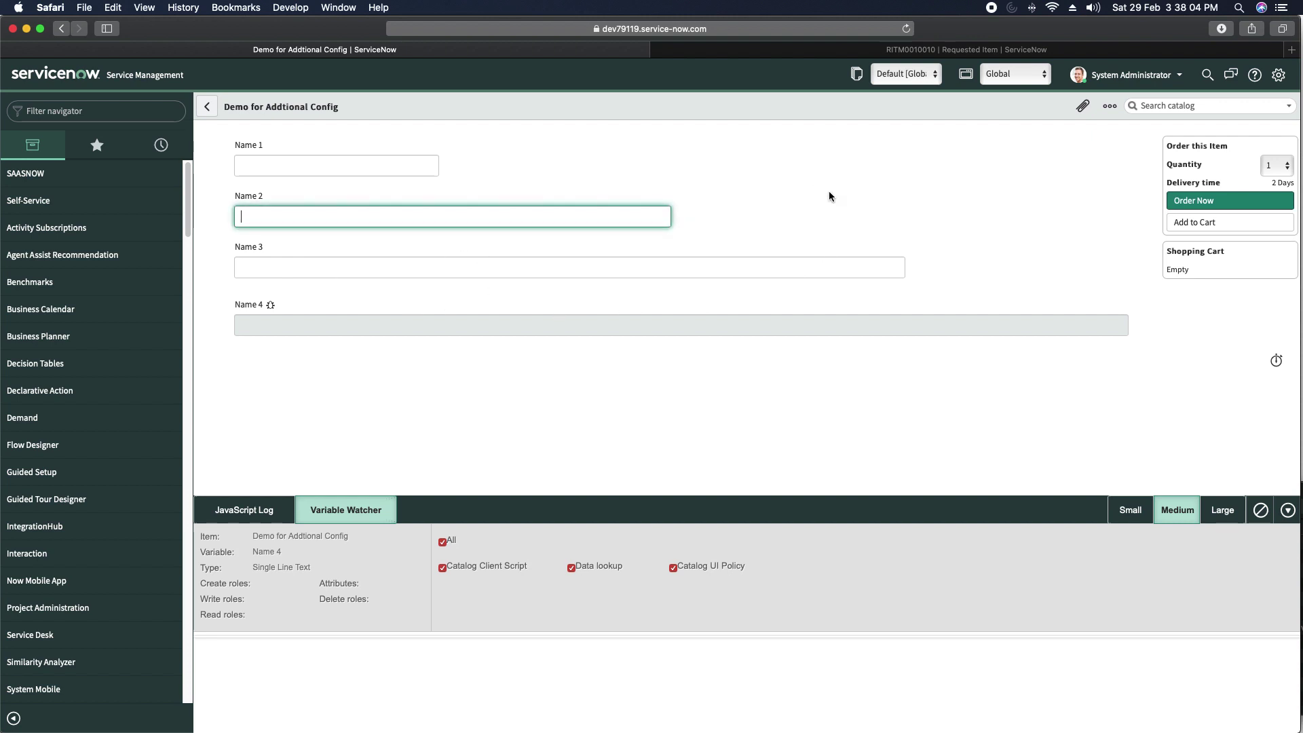
click(1212, 203)
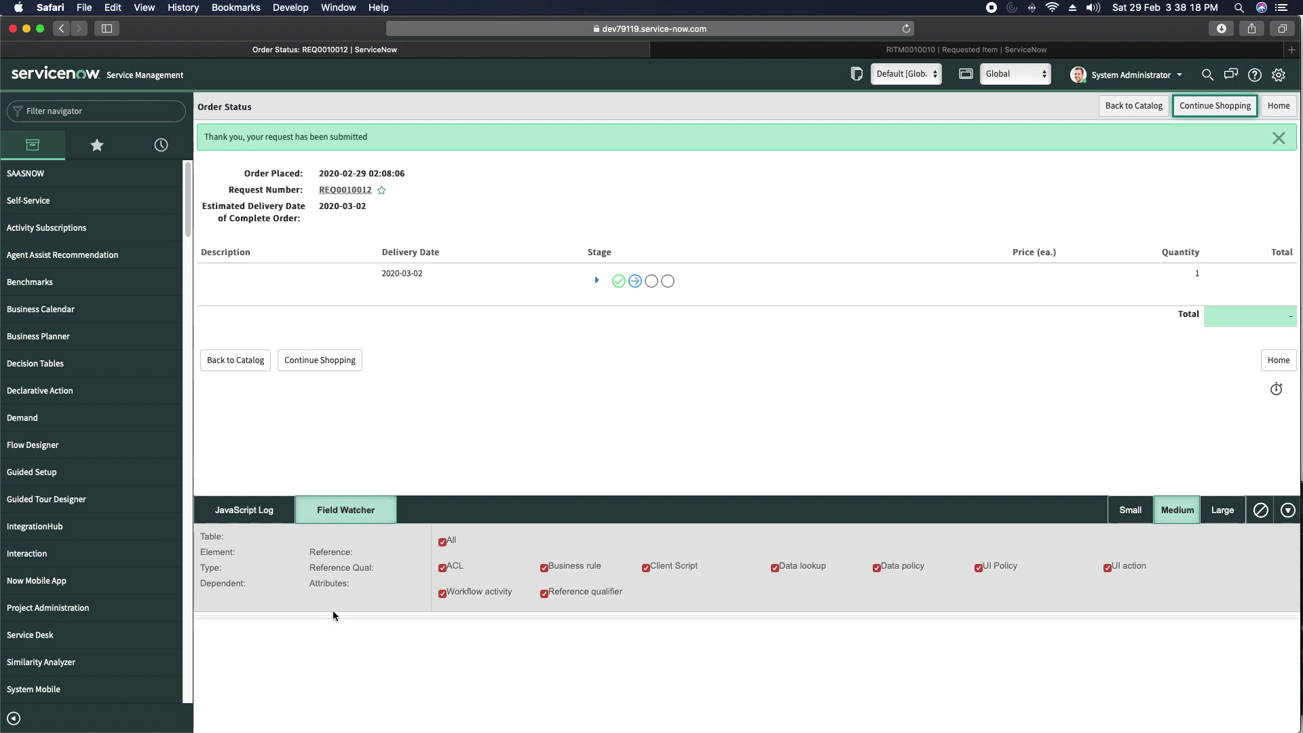
click(350, 518)
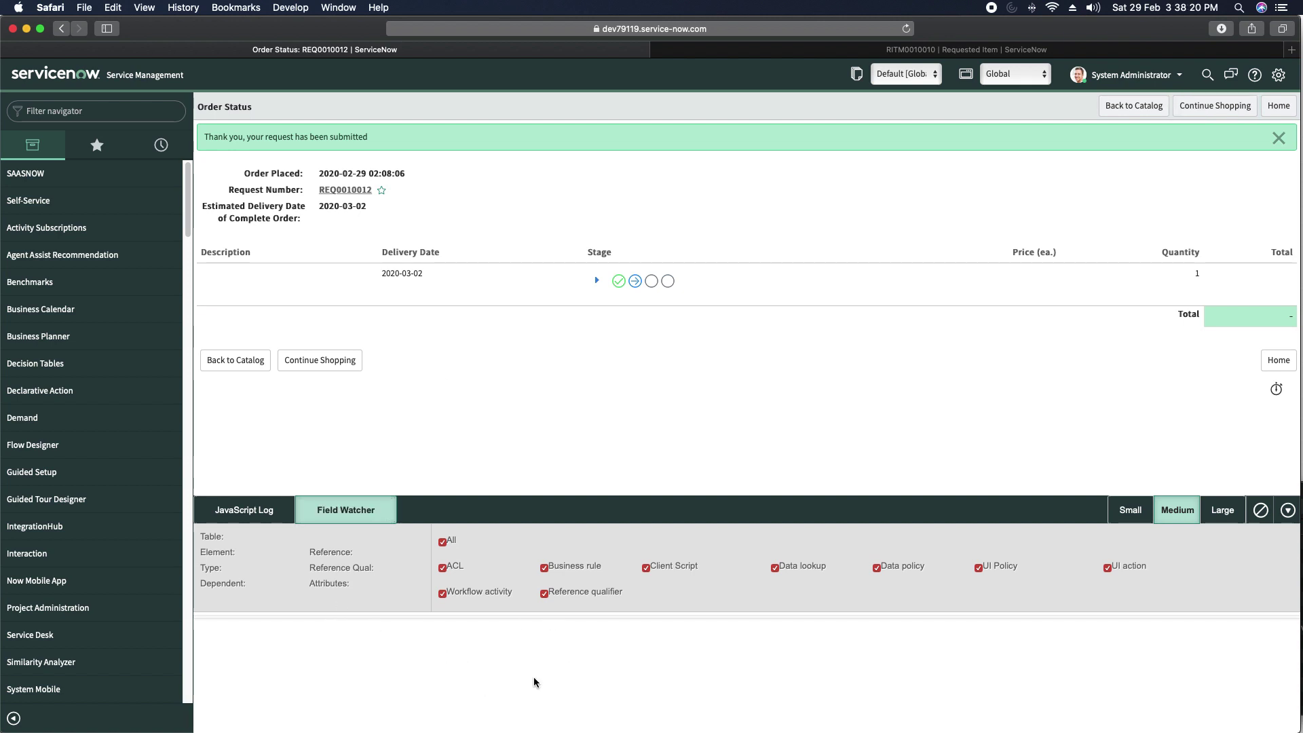